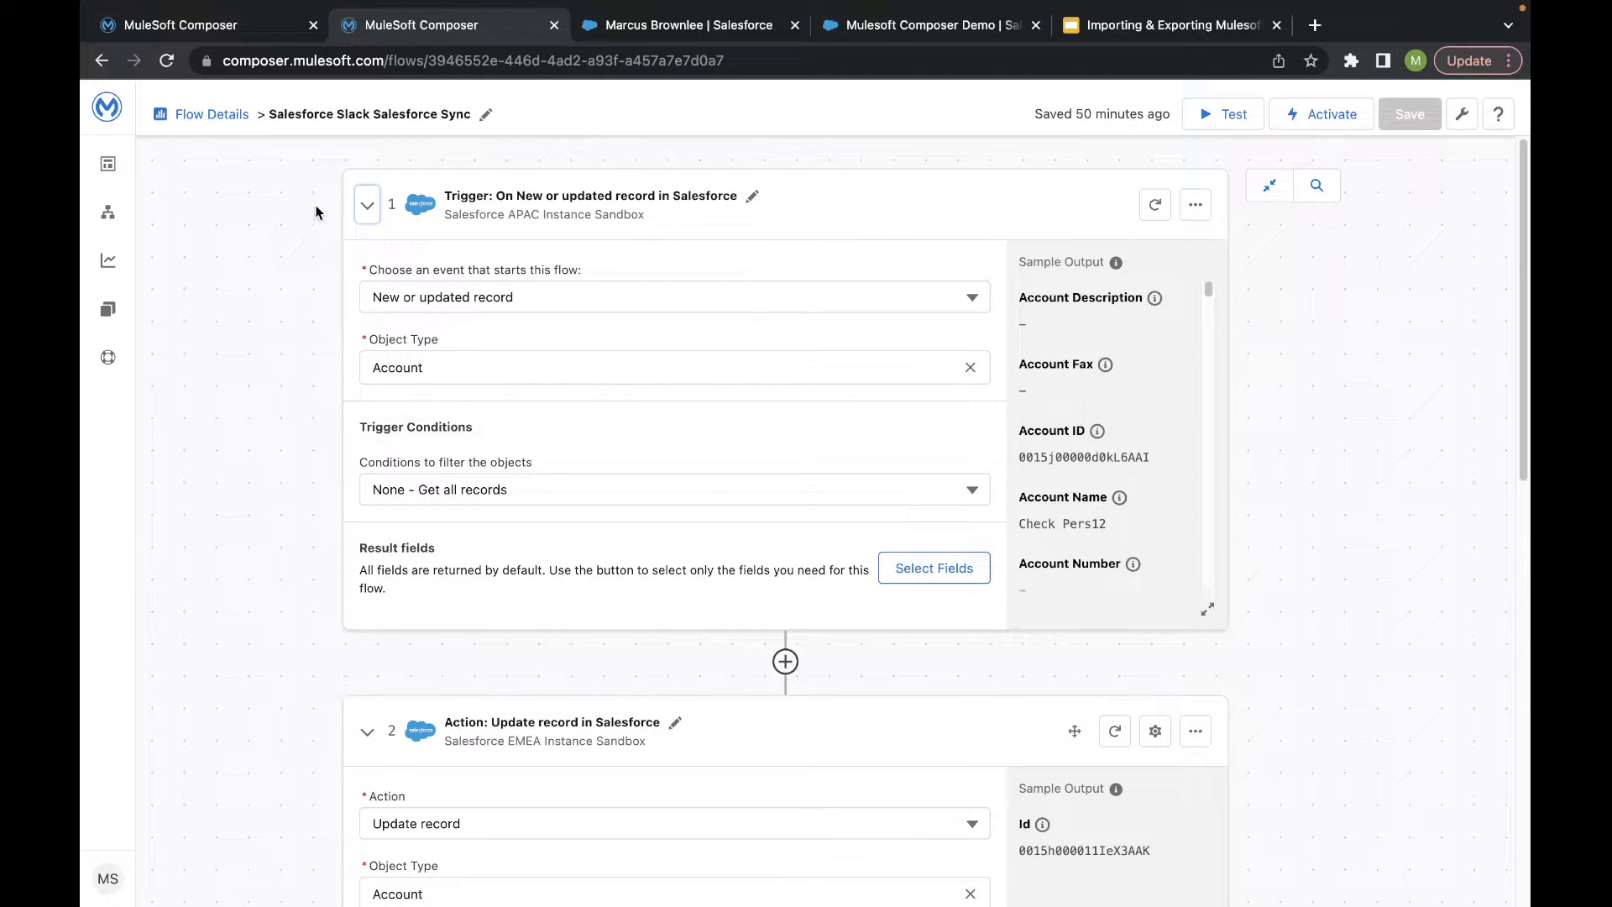
- Review the flow's Salesforce trigger, the Salesforce record update action and the Slack channel message action
{"action": "scroll", "coordinate": [316, 556], "scroll_direction": "down", "scroll_amount": 5}
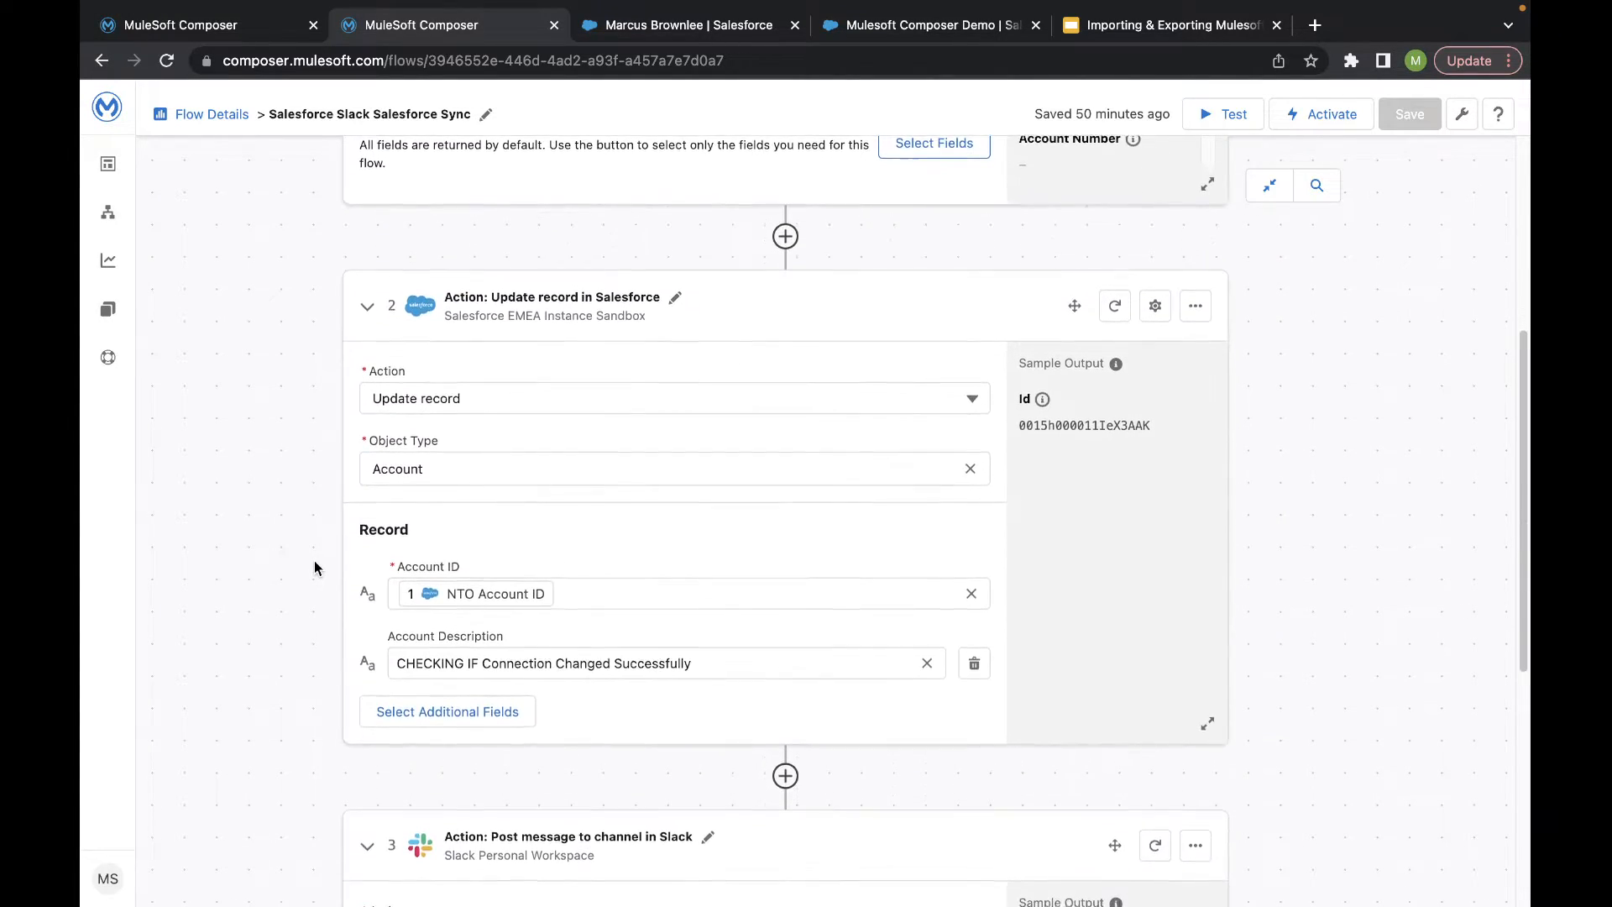
{"action": "scroll", "coordinate": [315, 569], "scroll_direction": "up", "scroll_amount": 5}
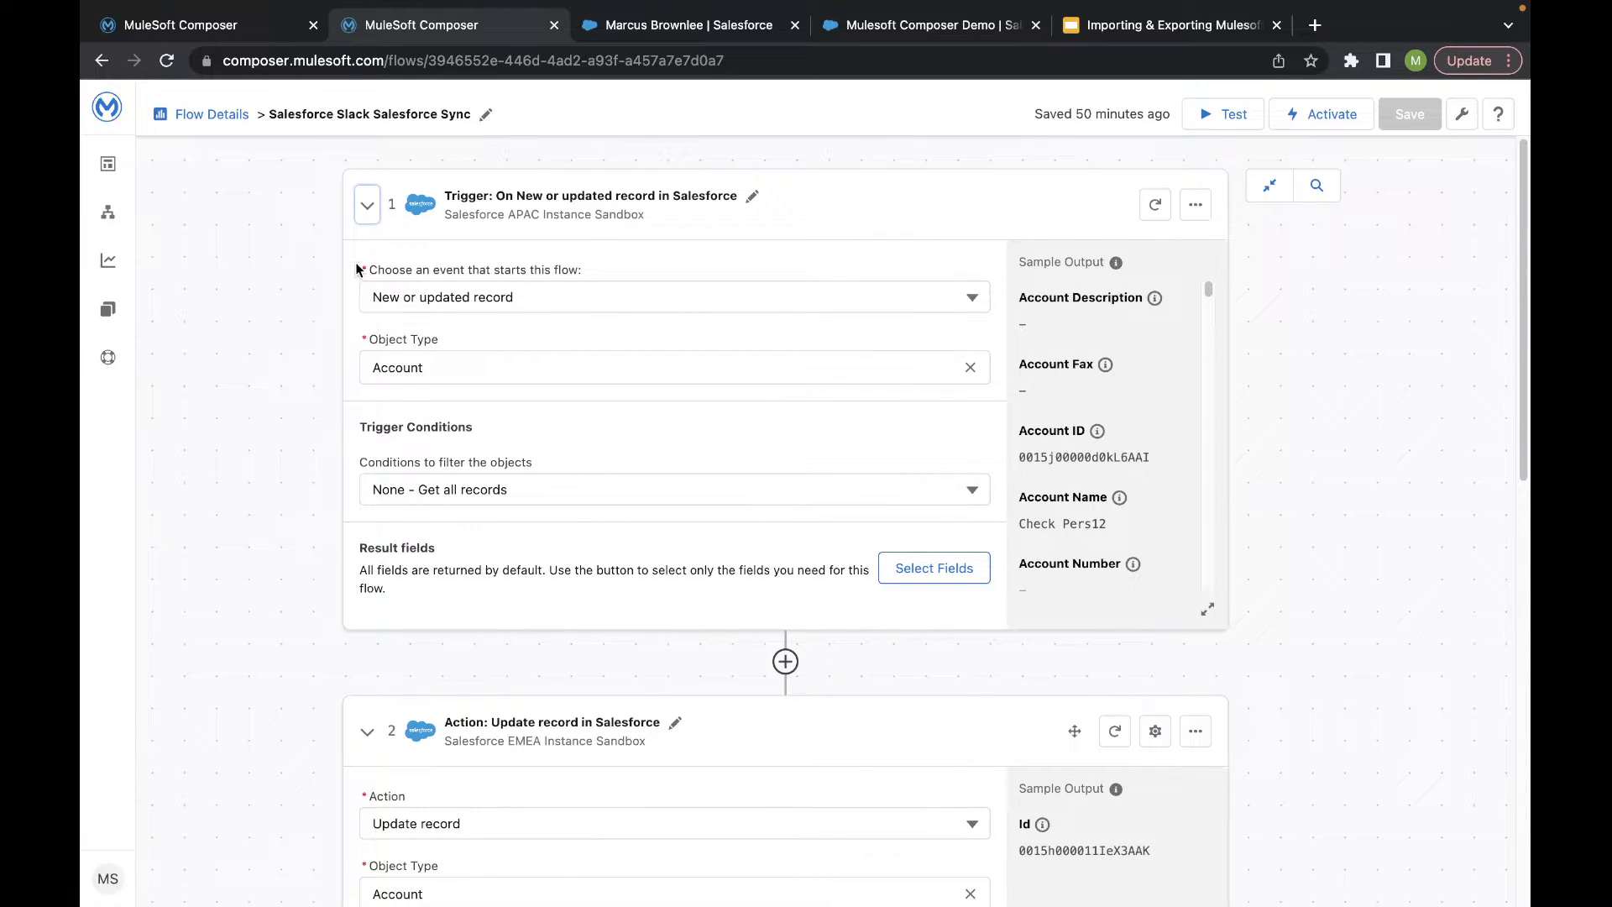
{"action": "scroll", "coordinate": [273, 561], "scroll_direction": "down", "scroll_amount": 4}
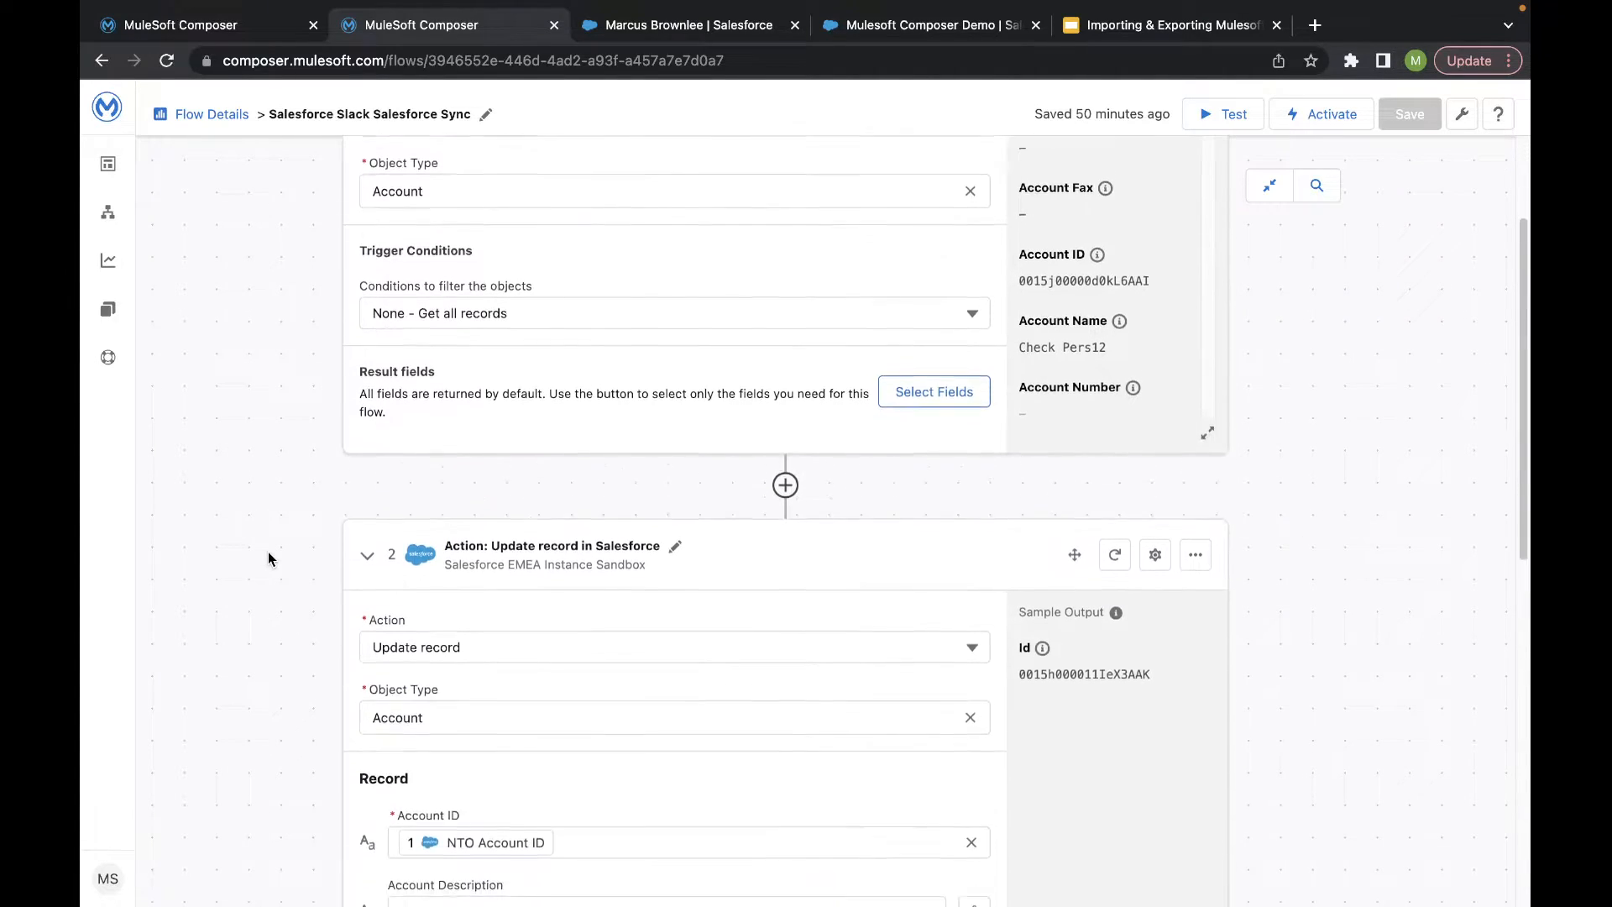
{"action": "scroll", "coordinate": [324, 618], "scroll_direction": "down", "scroll_amount": 2}
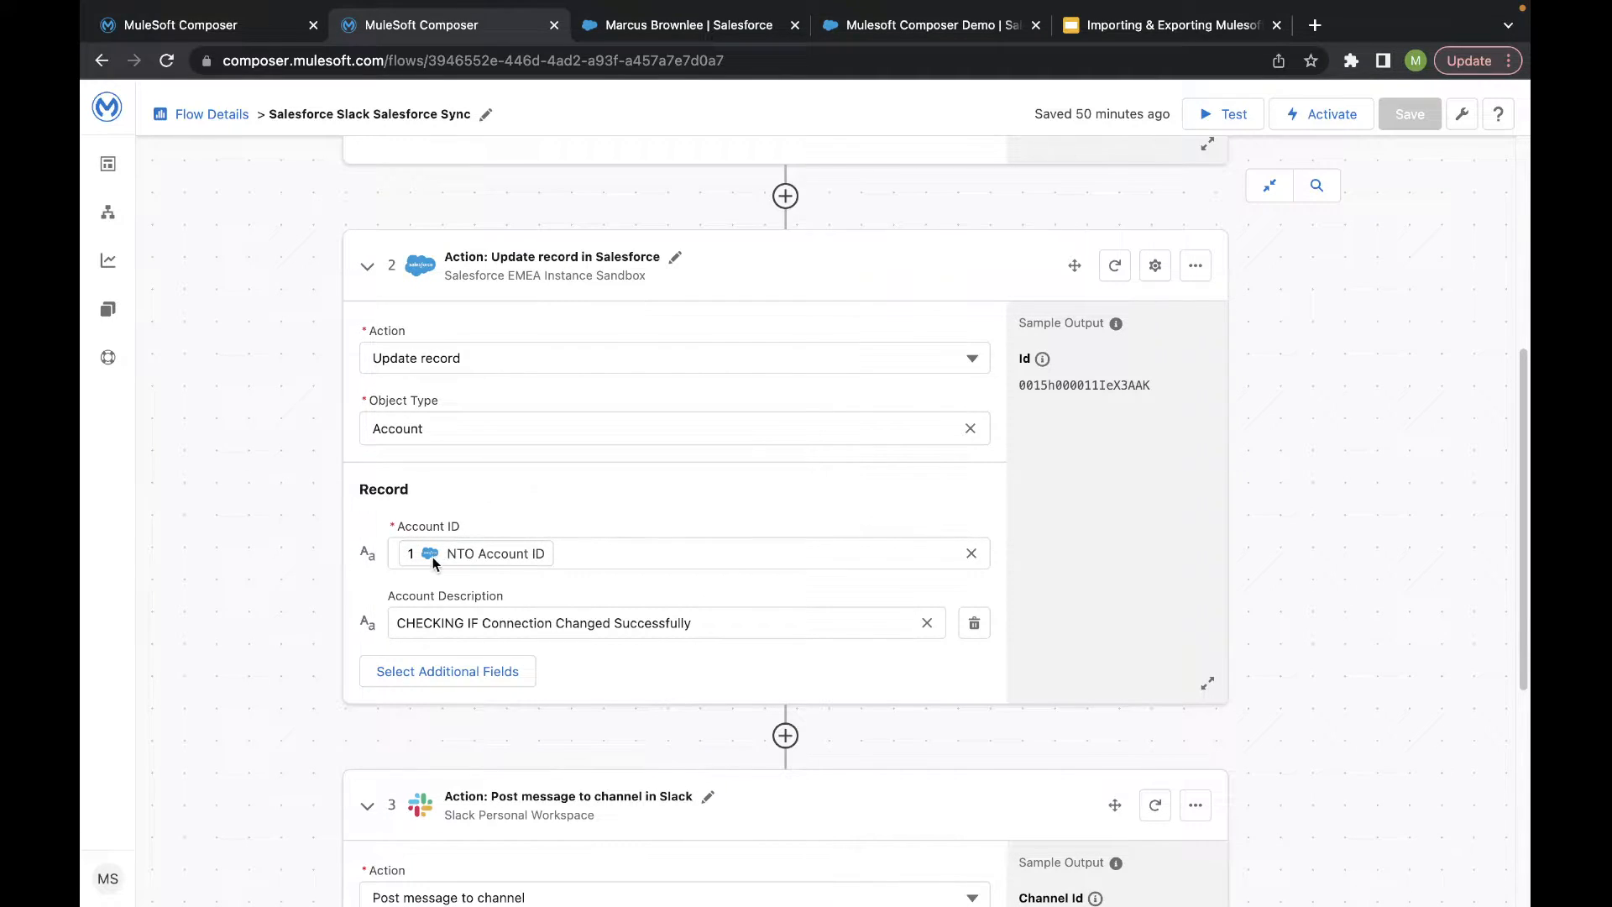
{"action": "scroll", "coordinate": [514, 541], "scroll_direction": "up", "scroll_amount": 3}
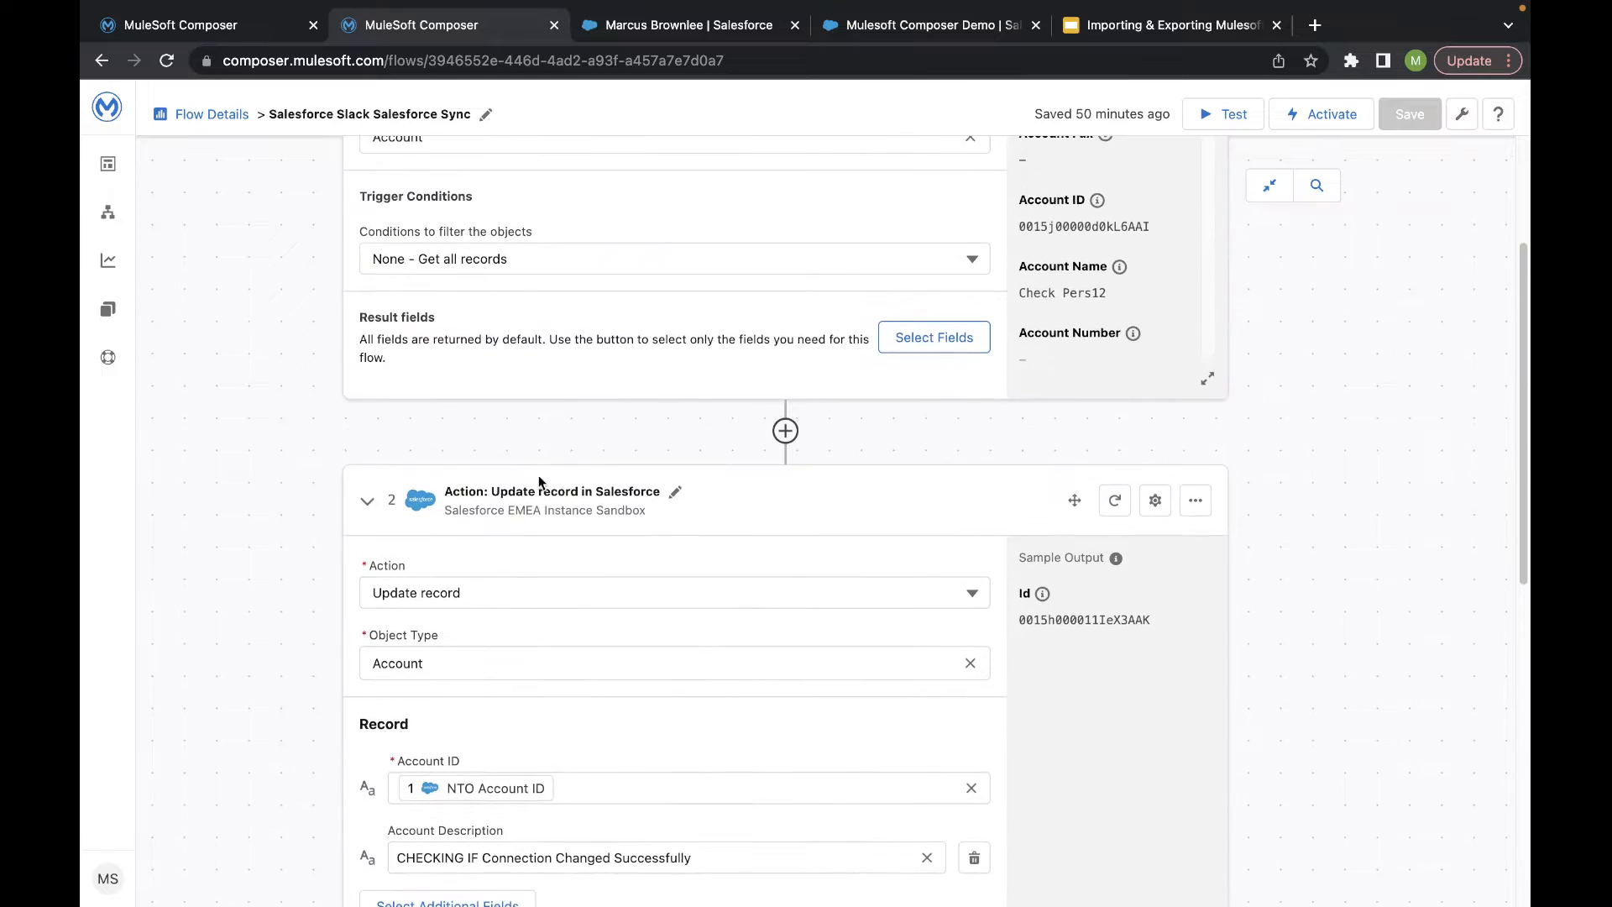
{"action": "scroll", "coordinate": [511, 305], "scroll_direction": "up", "scroll_amount": 3}
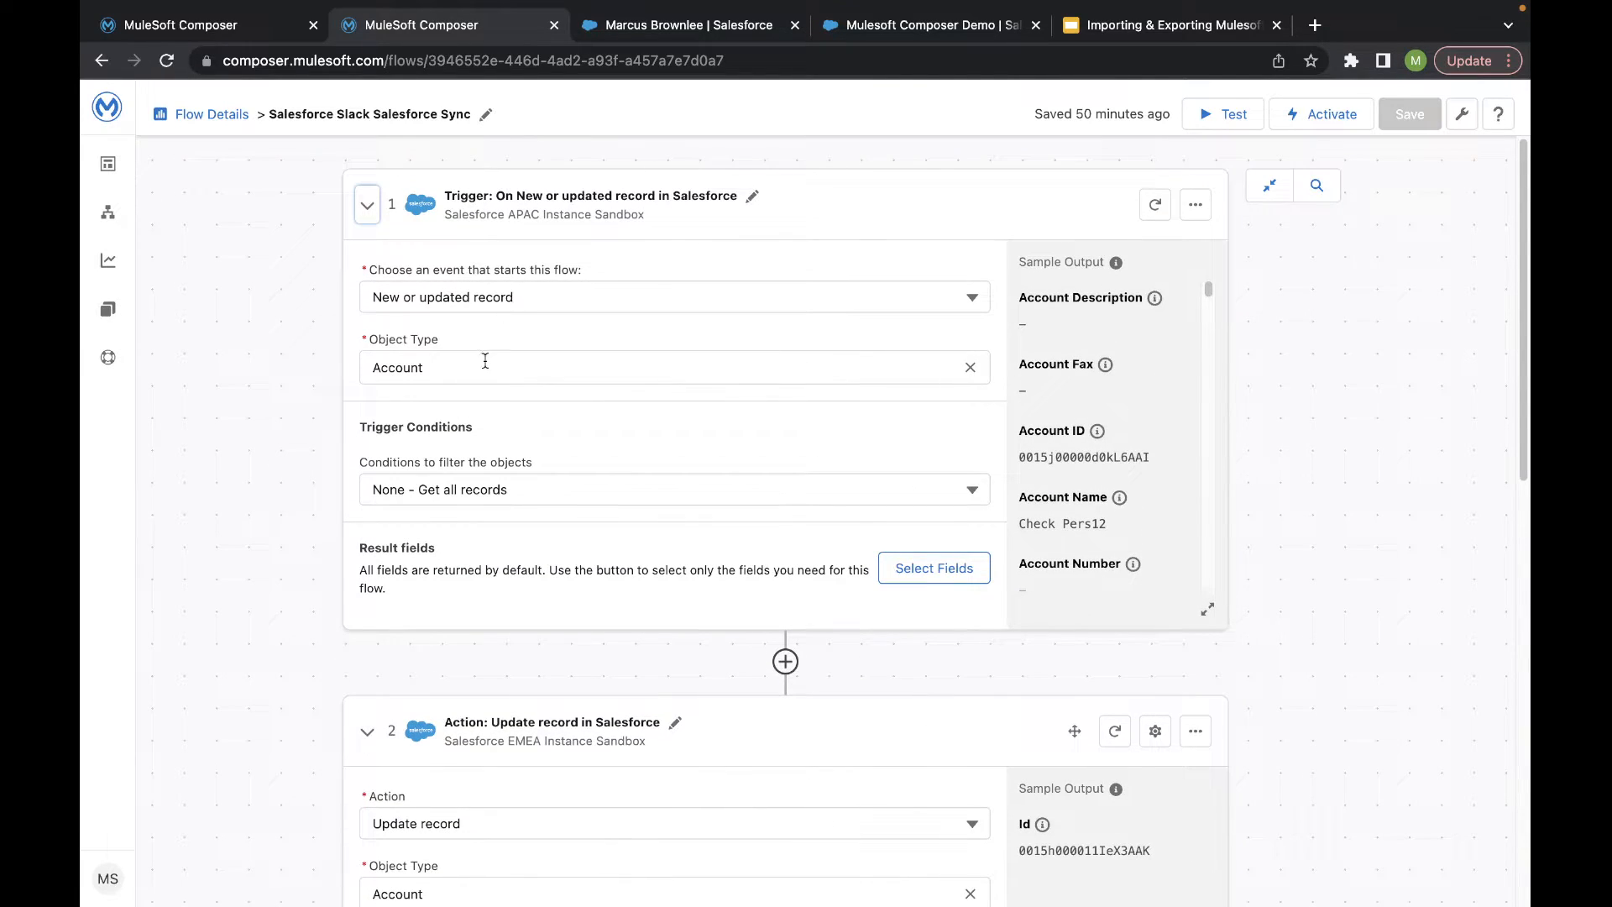
{"action": "scroll", "coordinate": [488, 353], "scroll_direction": "down", "scroll_amount": 10}
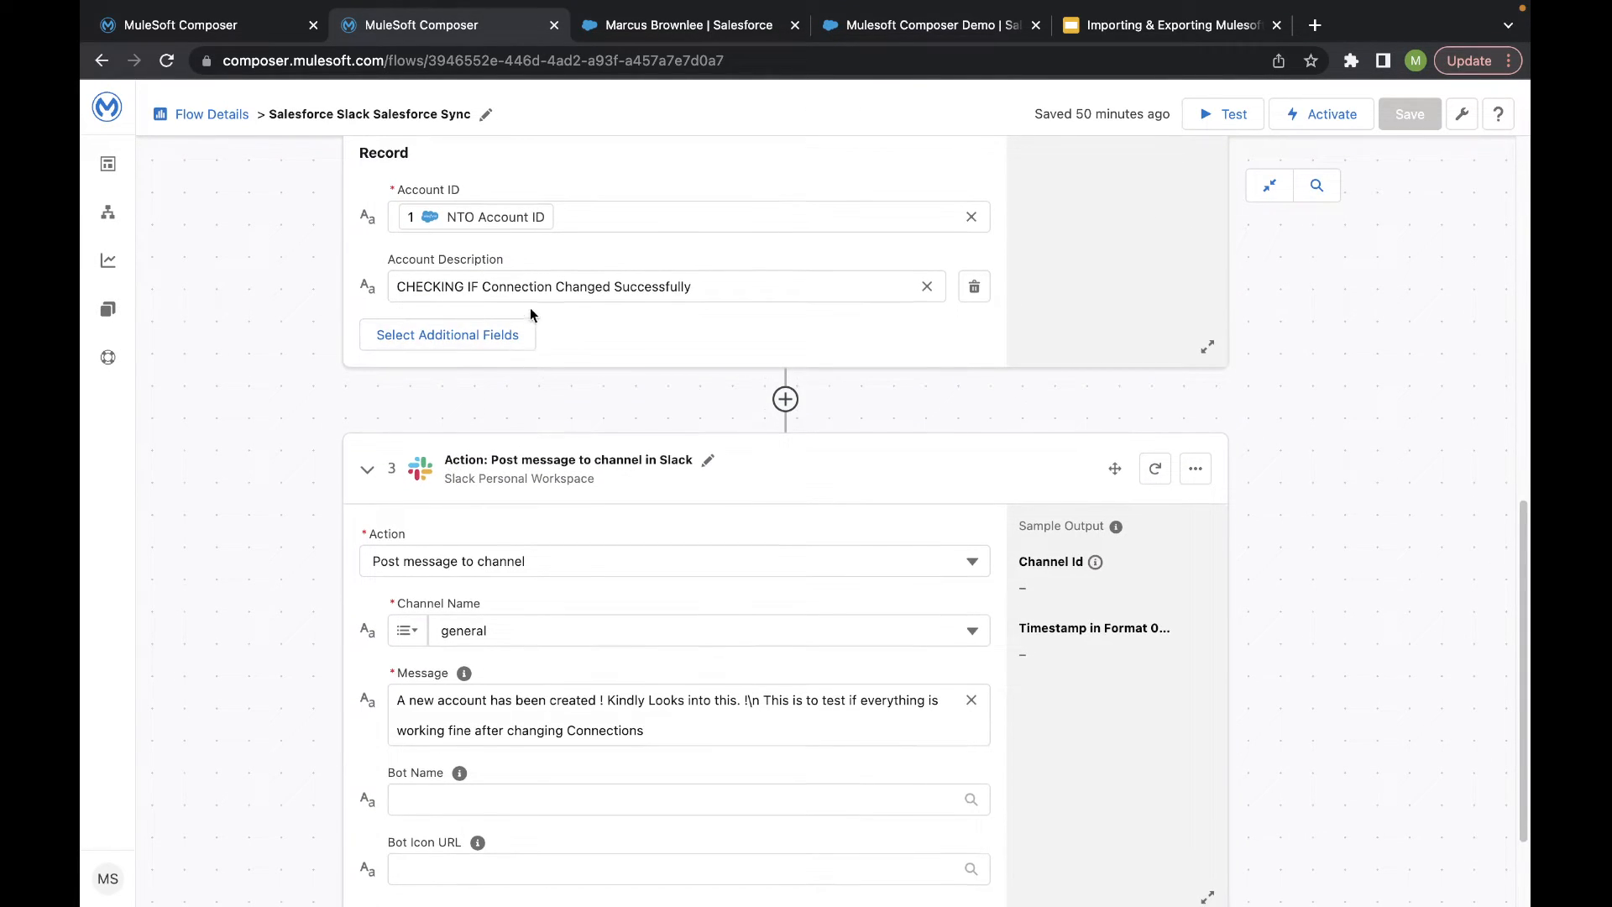
{"action": "scroll", "coordinate": [486, 420], "scroll_direction": "down", "scroll_amount": 2}
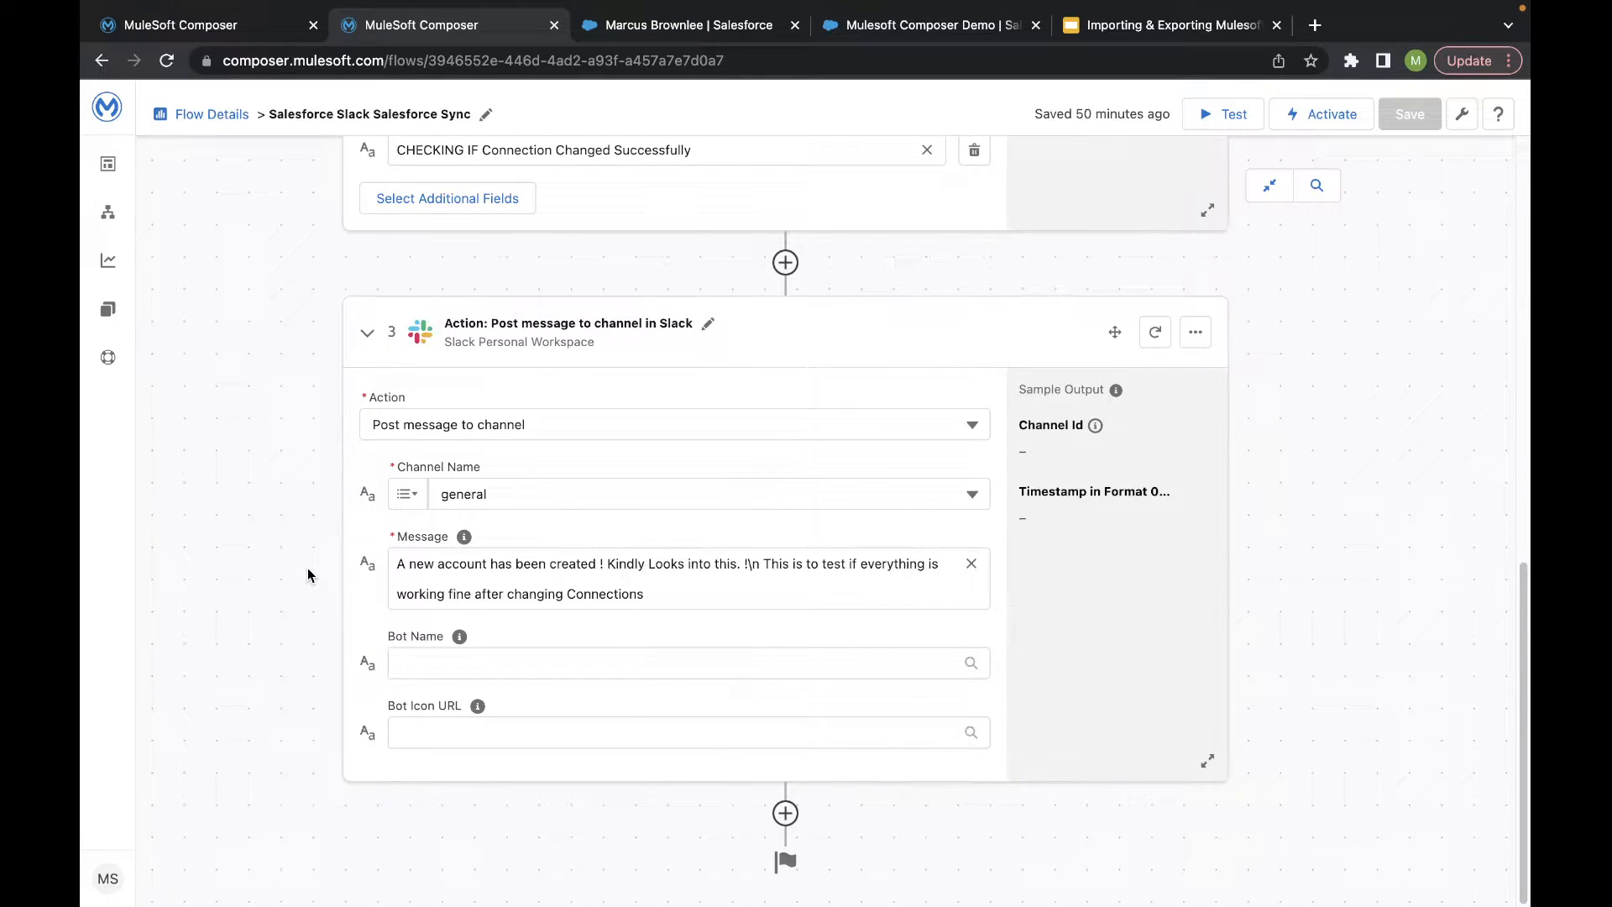
{"action": "scroll", "coordinate": [332, 536], "scroll_direction": "up", "scroll_amount": 15}
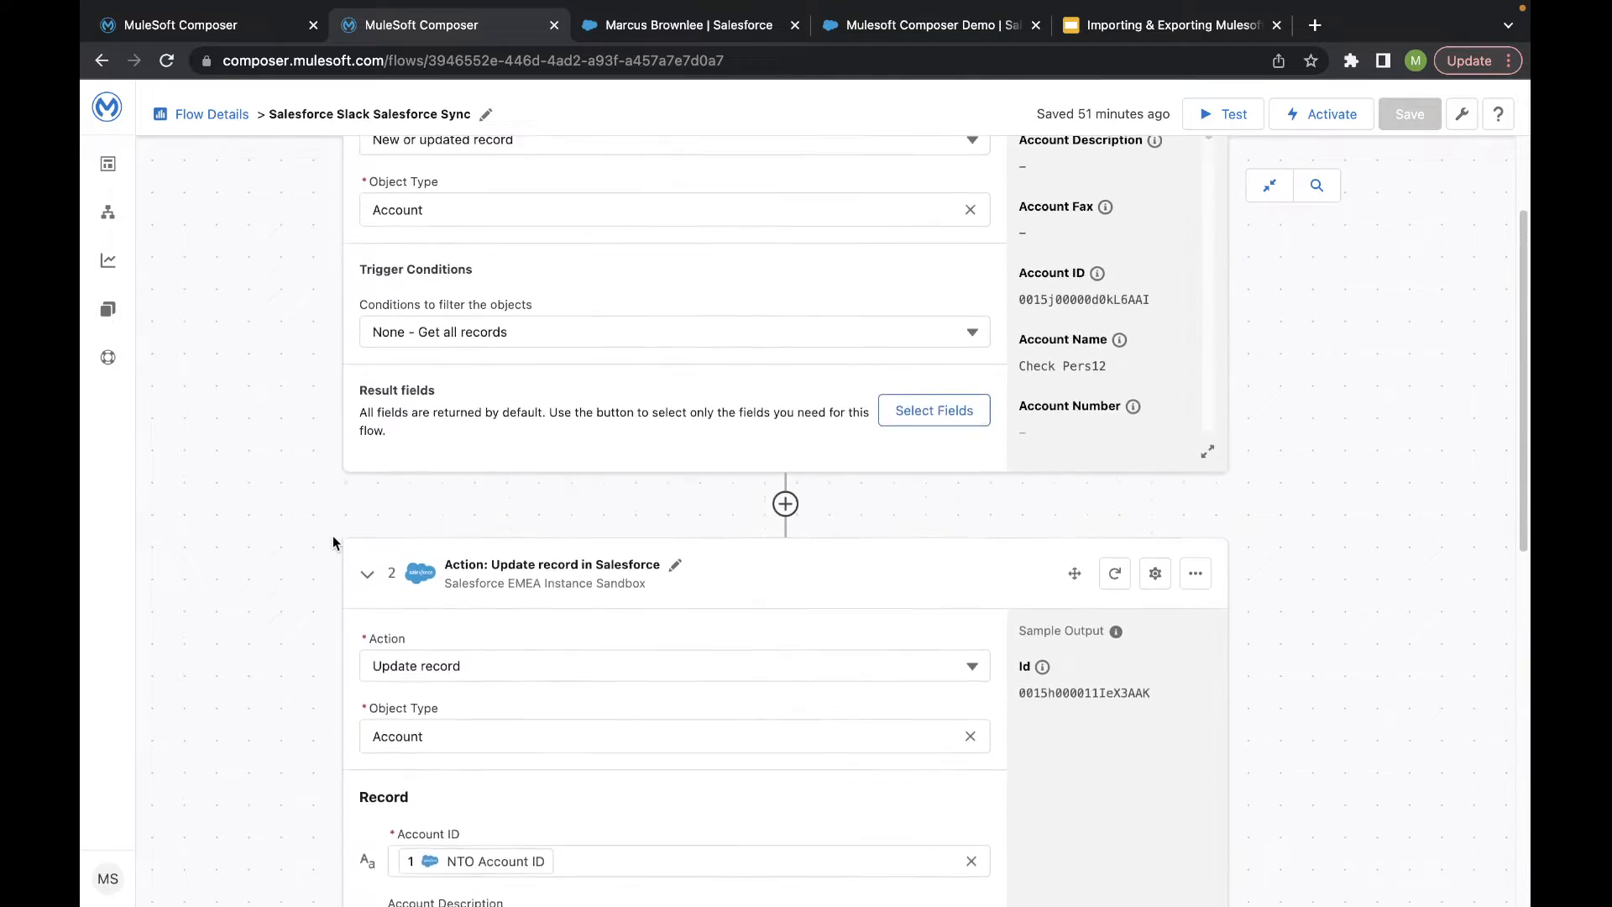
- Start a test run of the Salesforce Slack Salesforce Sync flow
{"action": "left_click", "coordinate": [1223, 118]}
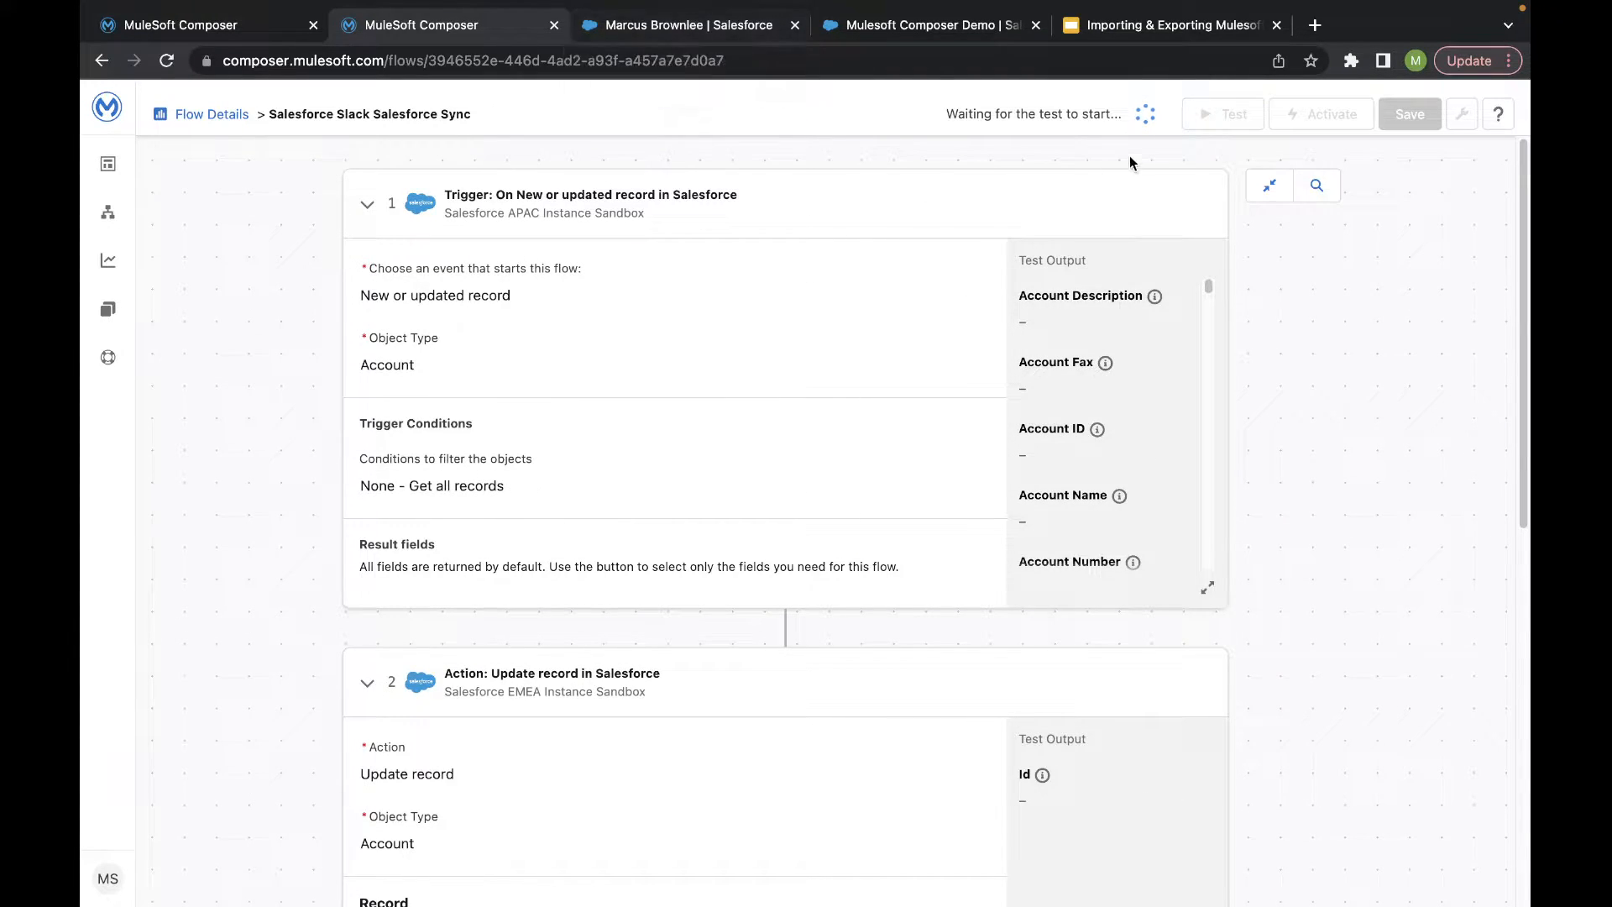
{"action": "left_click", "coordinate": [646, 32]}
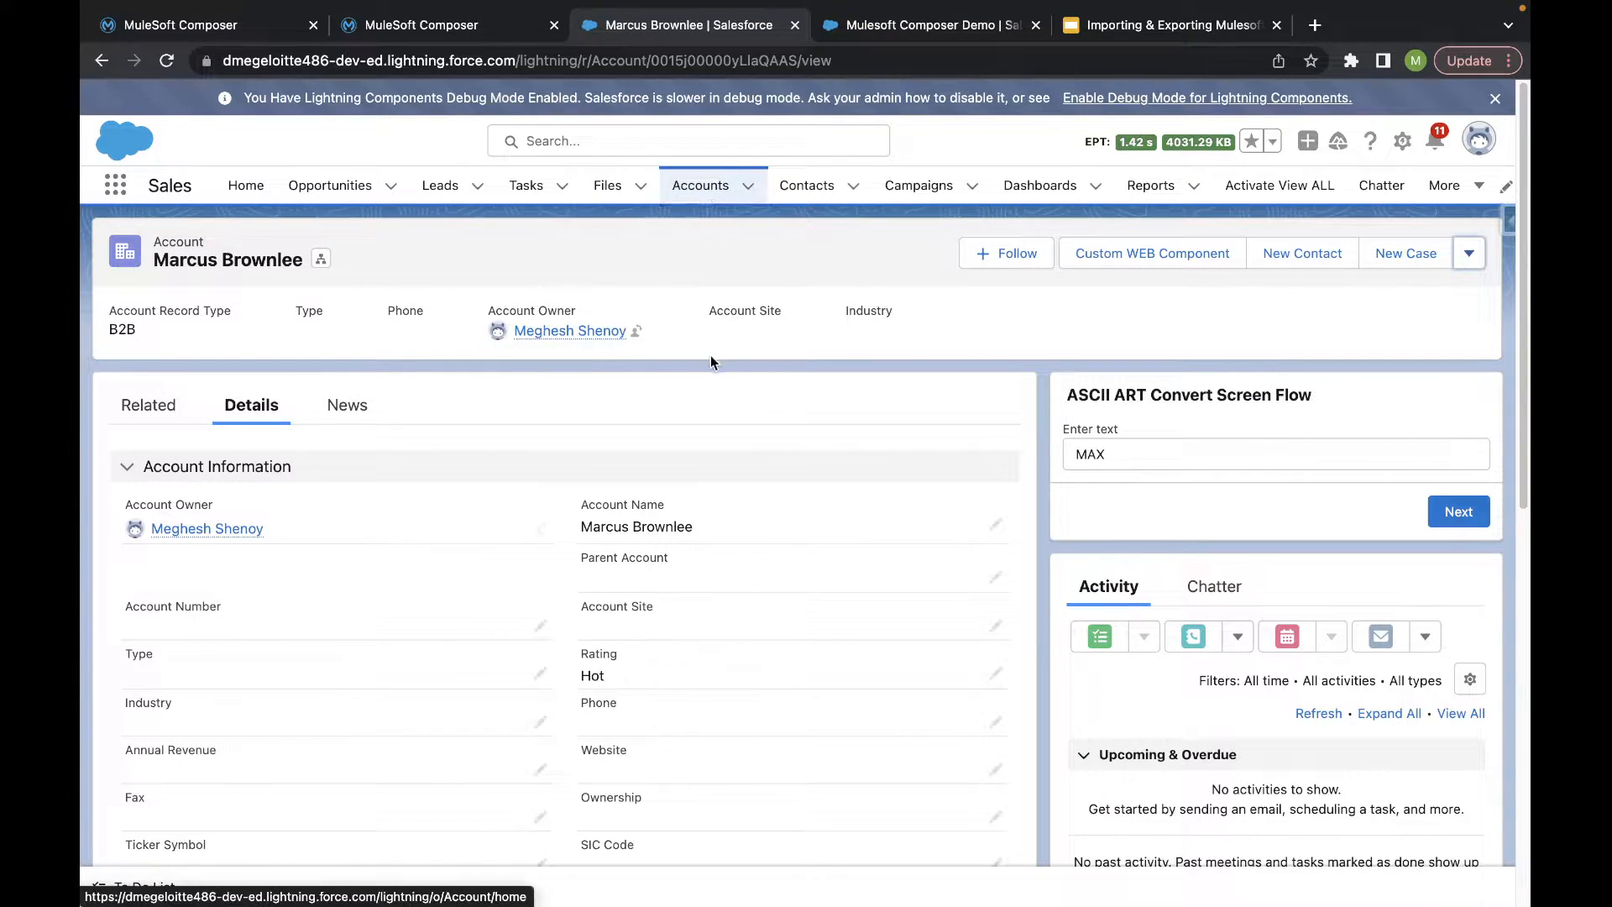
{"action": "left_click", "coordinate": [468, 36]}
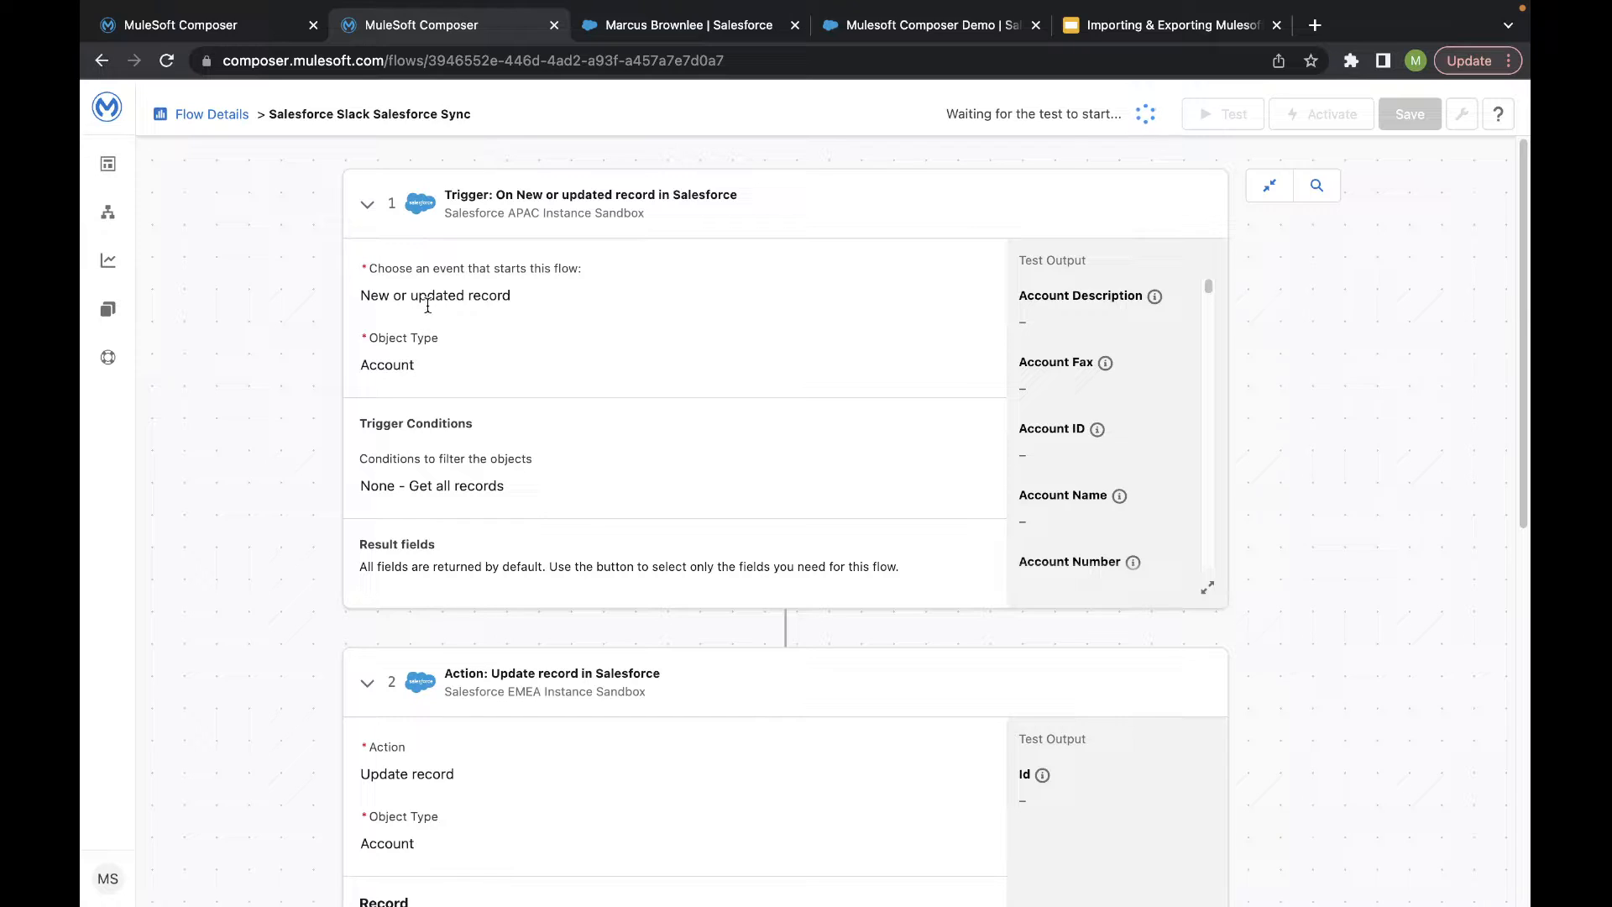
- Switch to the open Salesforce account record, set its Number of Locations to 22 and save the account
{"action": "left_click", "coordinate": [654, 28]}
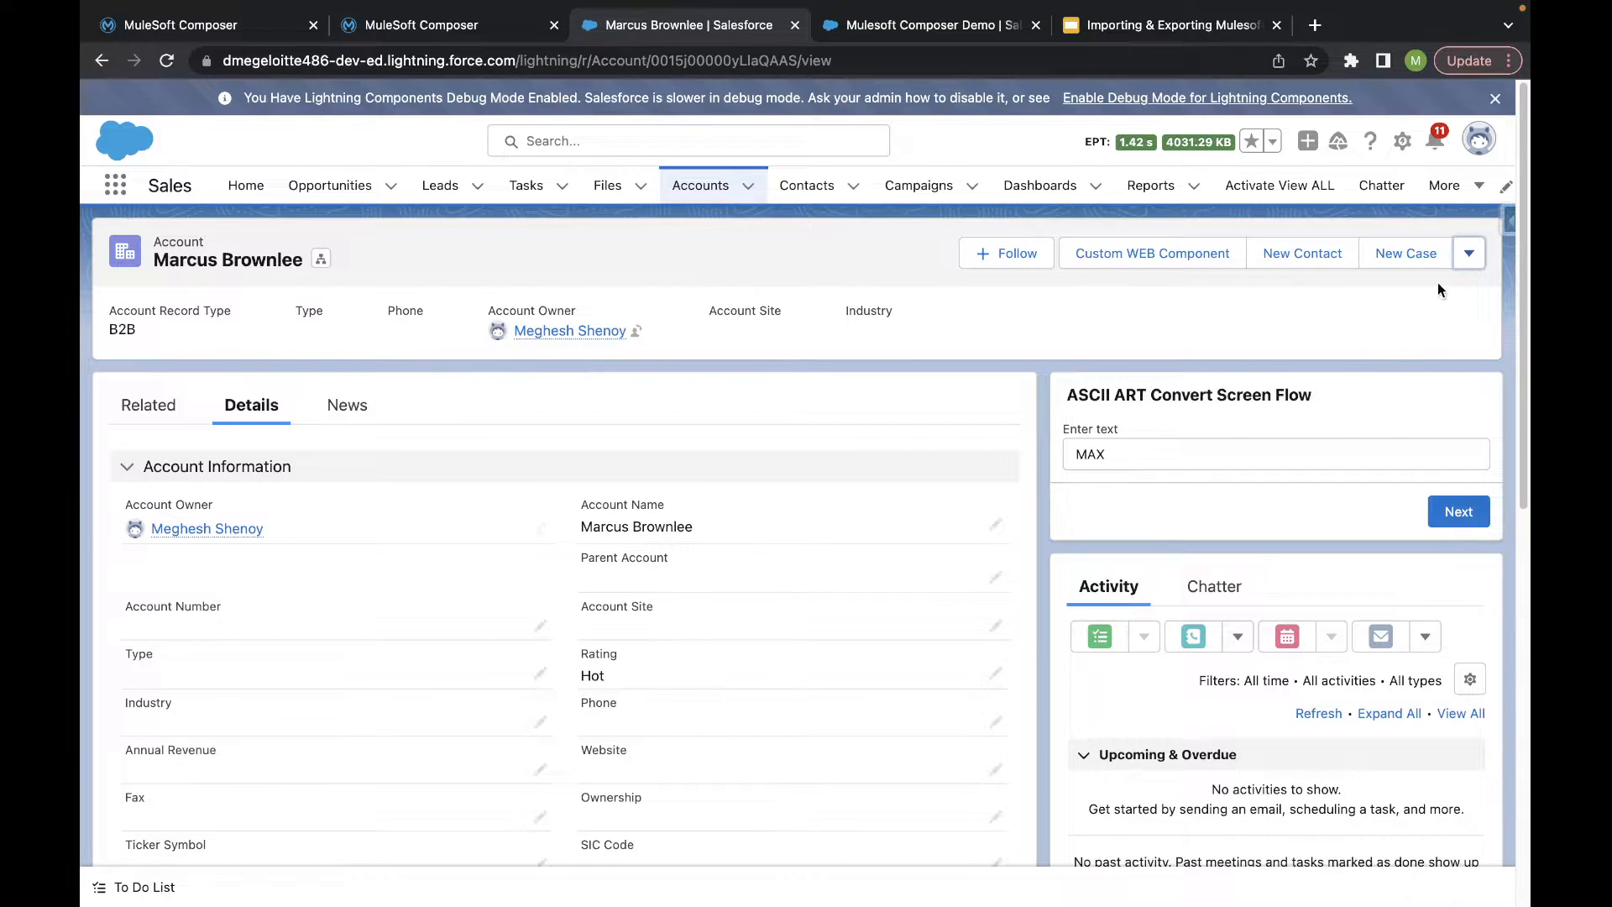
{"action": "left_click", "coordinate": [1468, 256]}
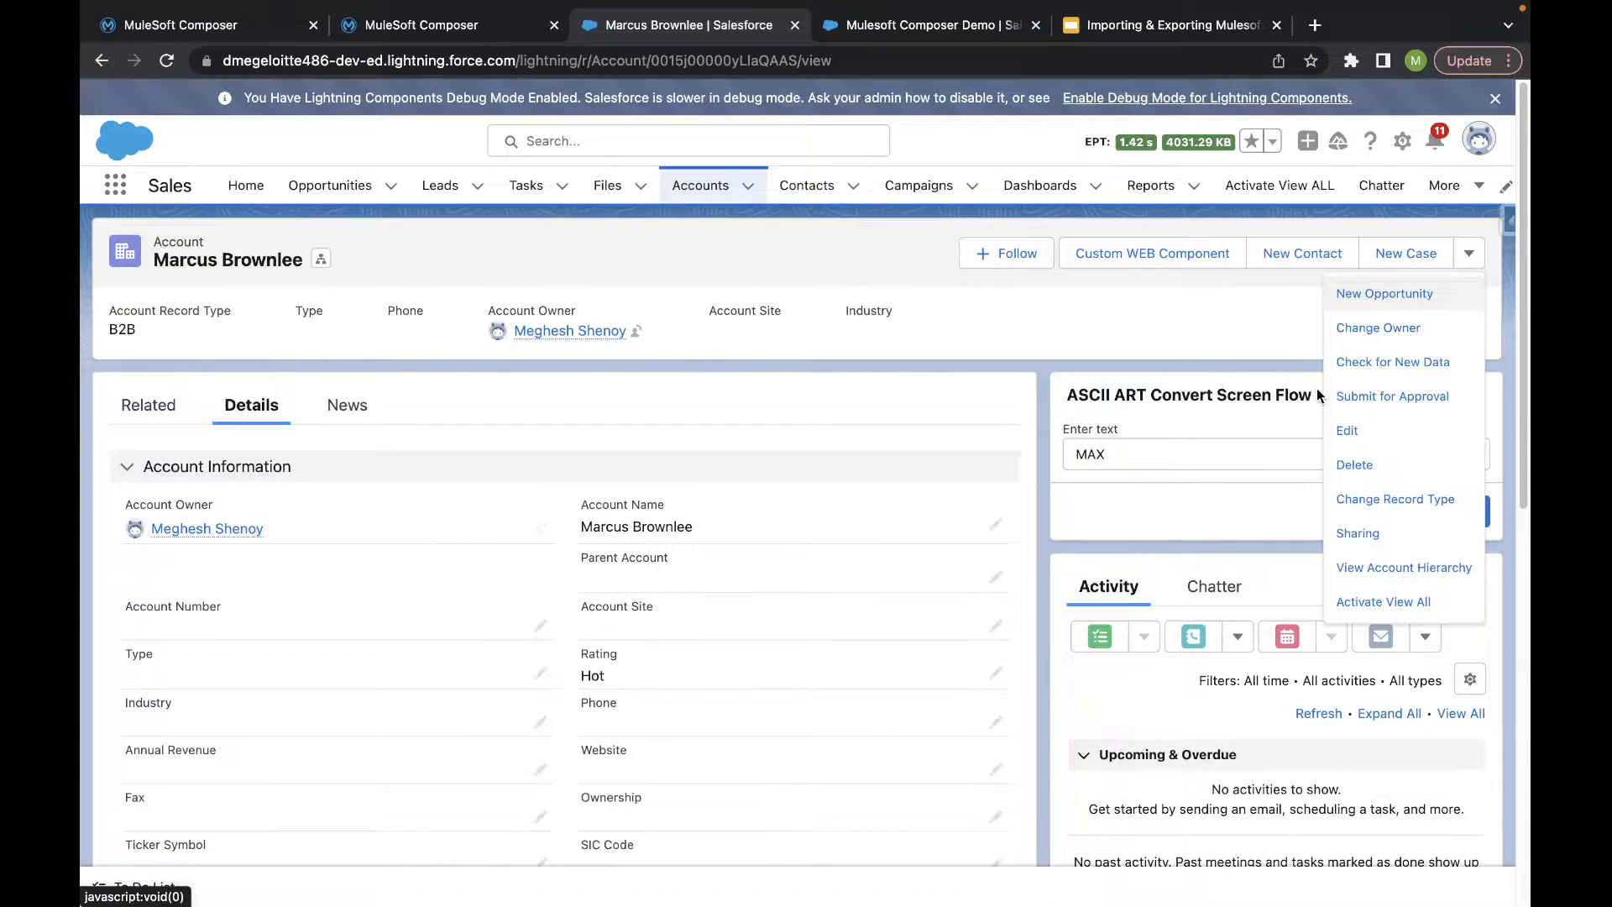
{"action": "left_click", "coordinate": [506, 420]}
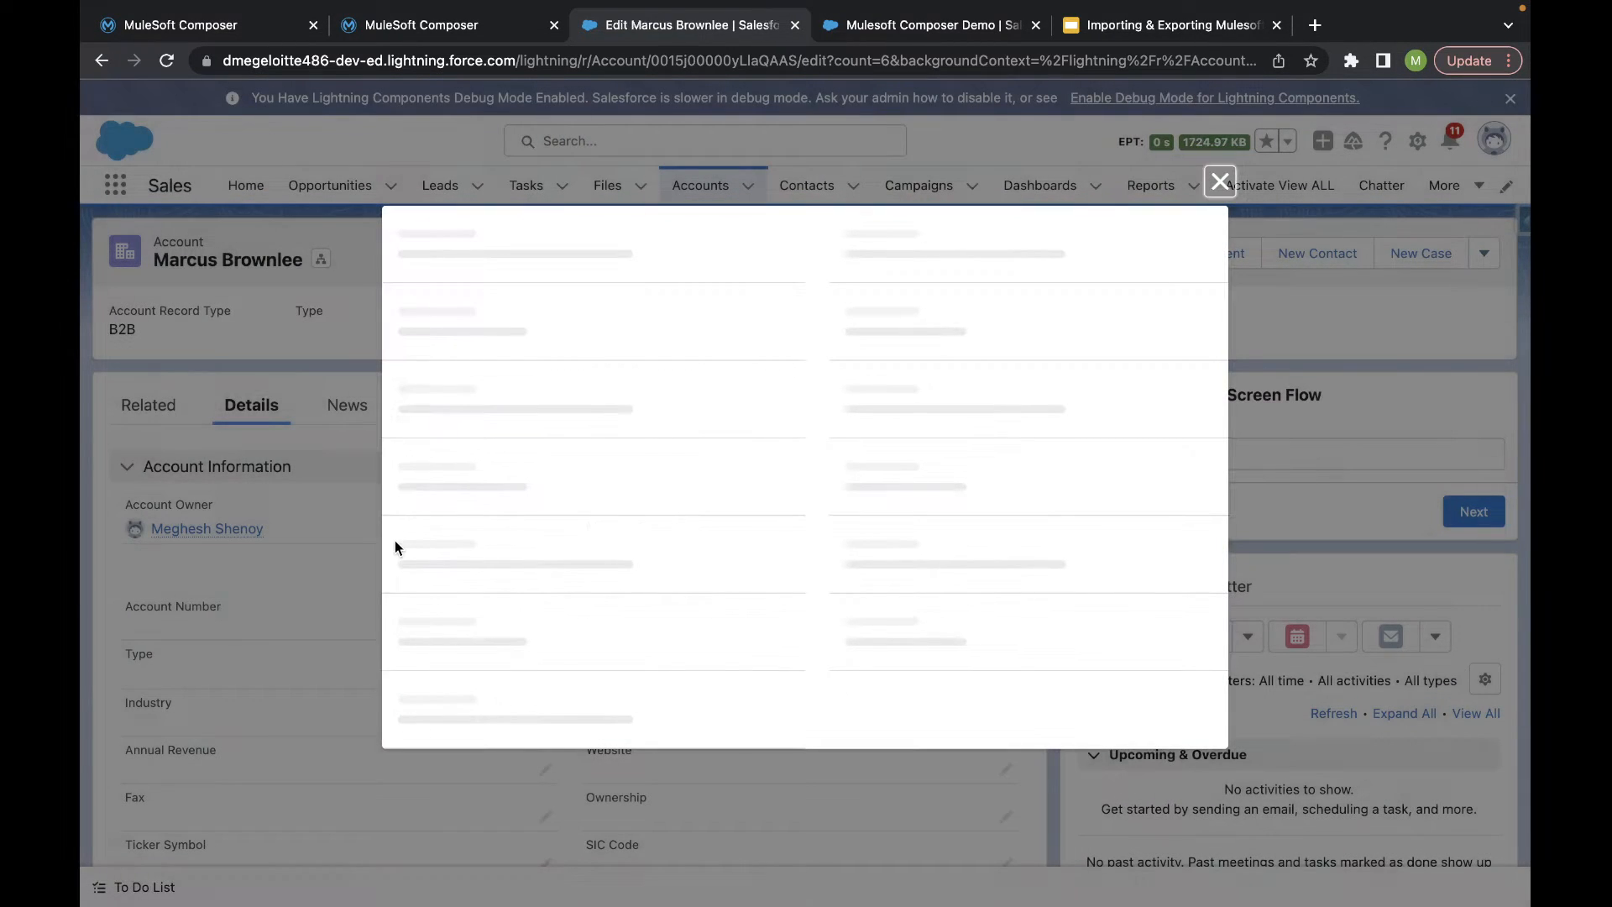
{"action": "scroll", "coordinate": [546, 512], "scroll_direction": "down", "scroll_amount": 2}
{"action": "scroll", "coordinate": [796, 386], "scroll_direction": "down", "scroll_amount": 2}
{"action": "scroll", "coordinate": [796, 387], "scroll_direction": "up", "scroll_amount": 1}
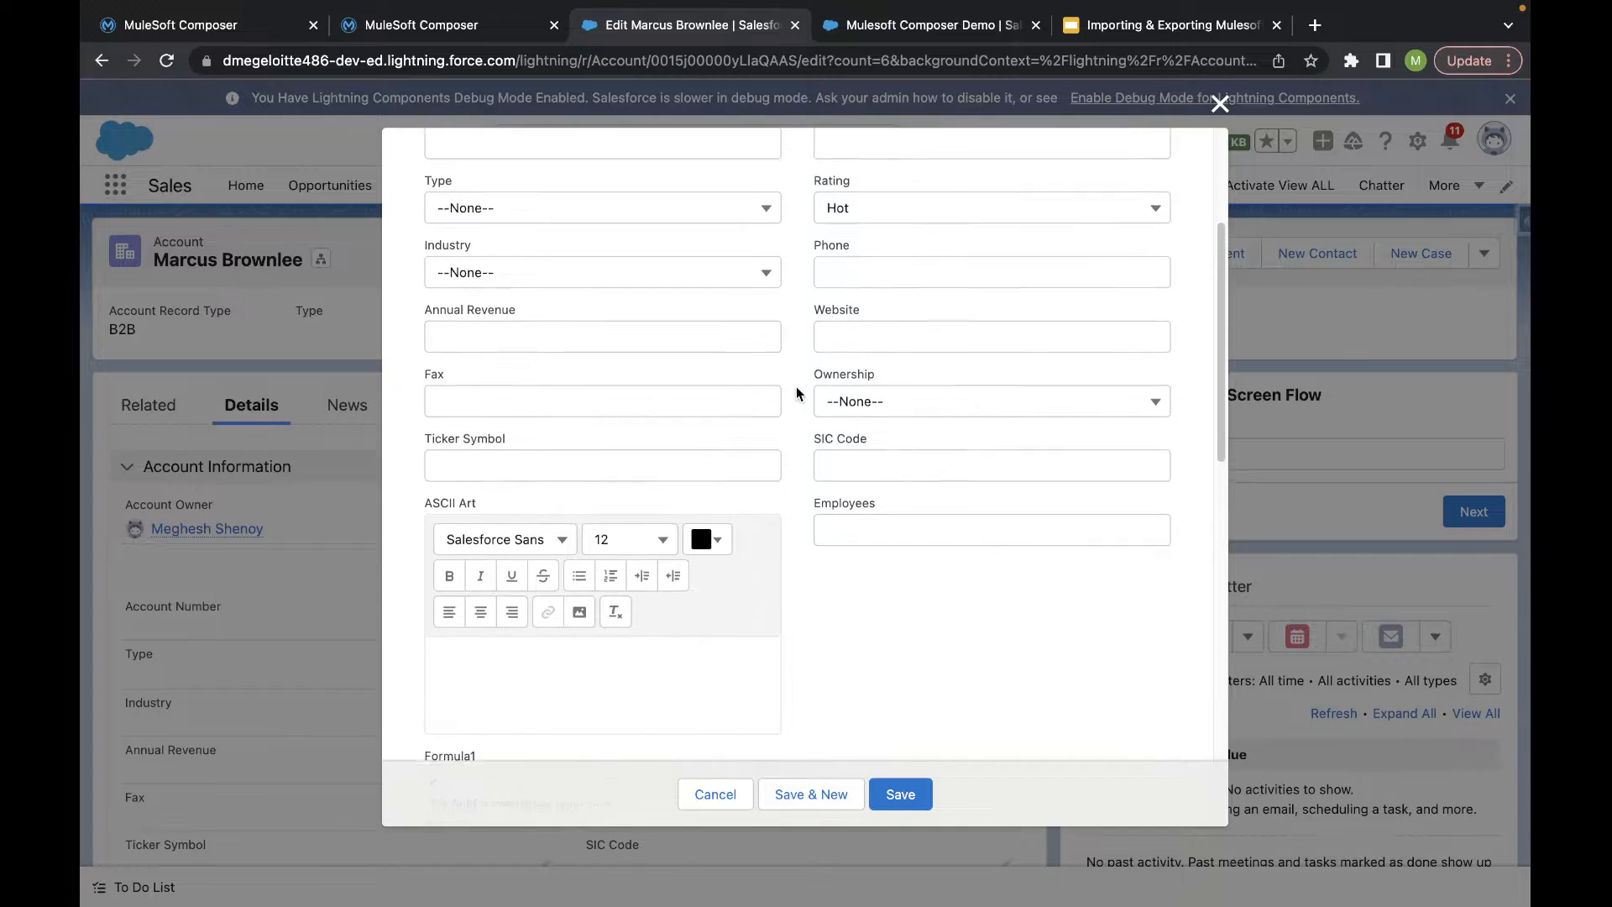
{"action": "scroll", "coordinate": [659, 439], "scroll_direction": "down", "scroll_amount": 1}
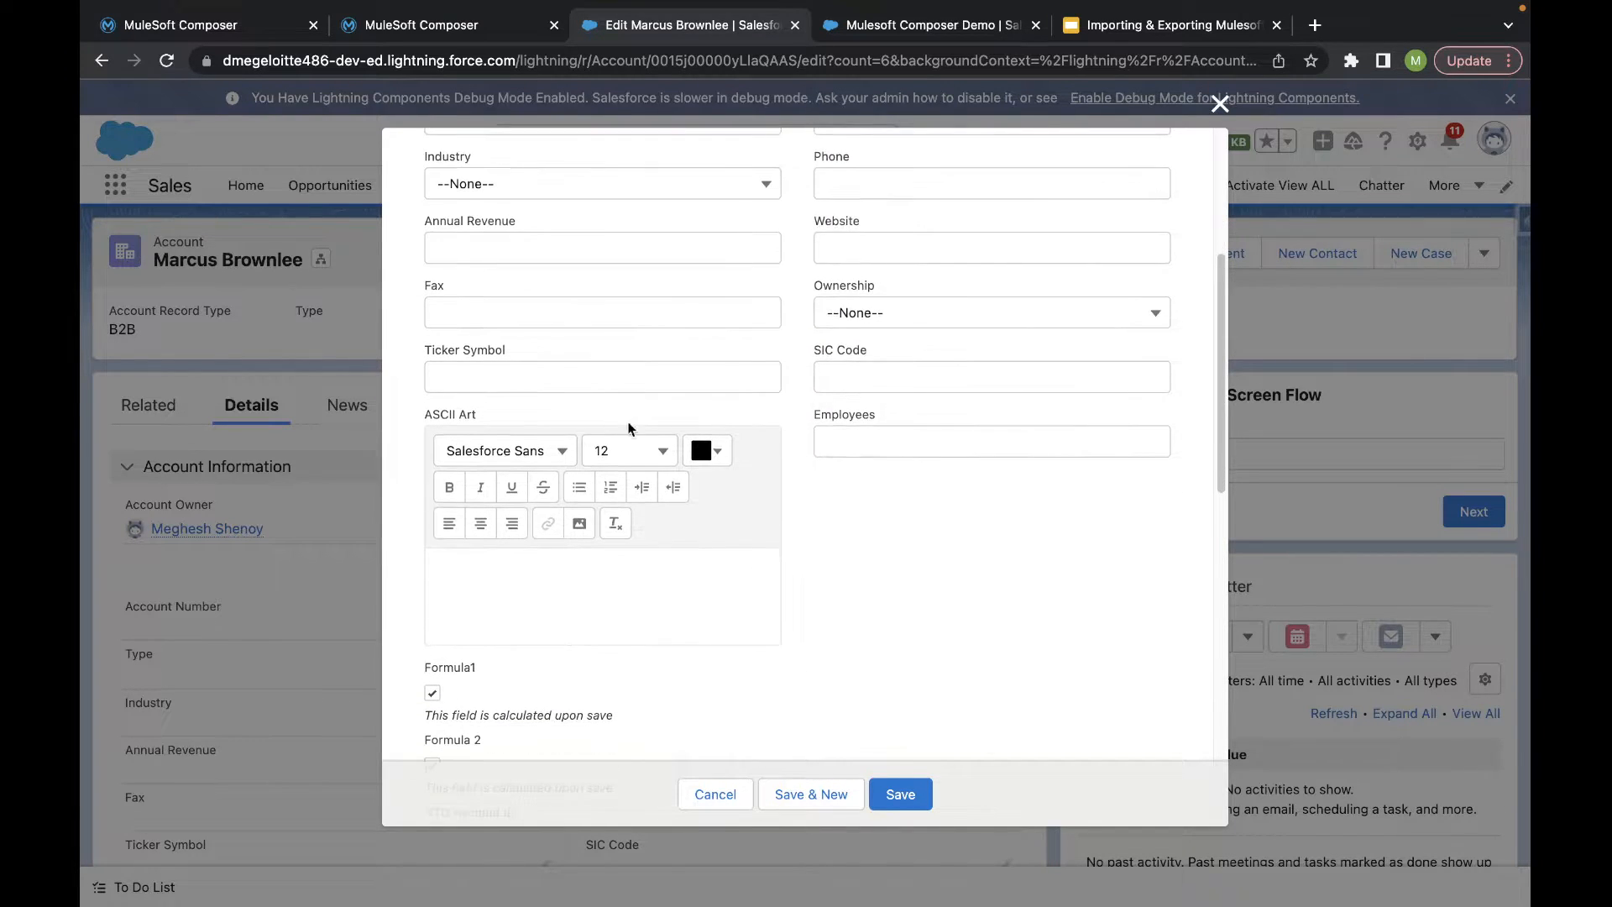
{"action": "scroll", "coordinate": [553, 340], "scroll_direction": "down", "scroll_amount": 6}
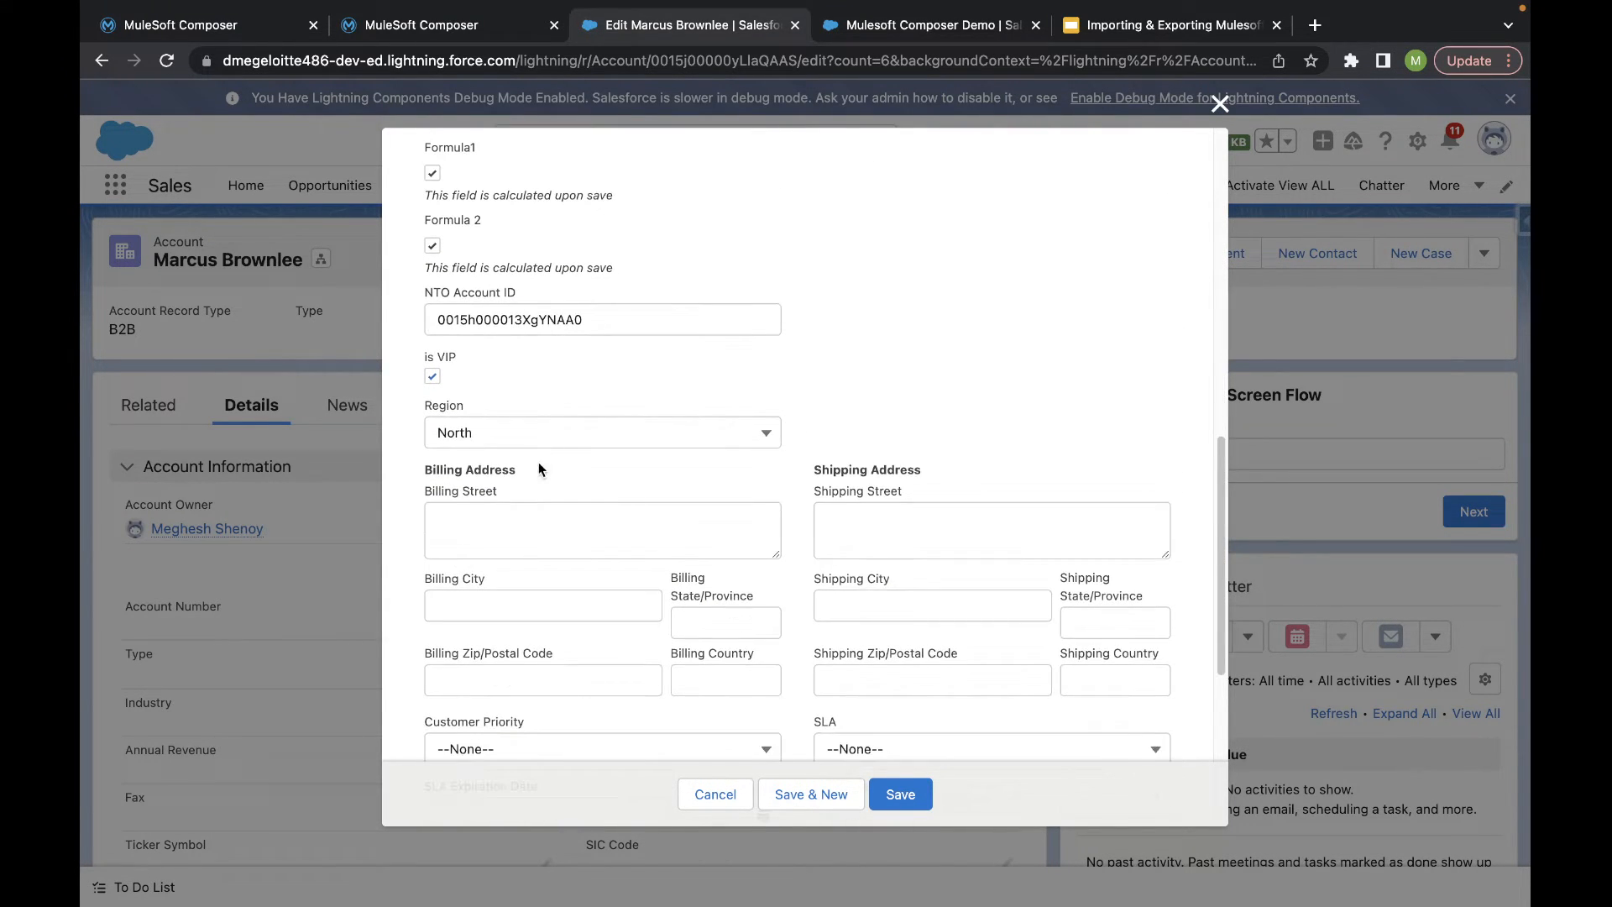
{"action": "scroll", "coordinate": [537, 462], "scroll_direction": "down", "scroll_amount": 5}
{"action": "left_click", "coordinate": [563, 449]}
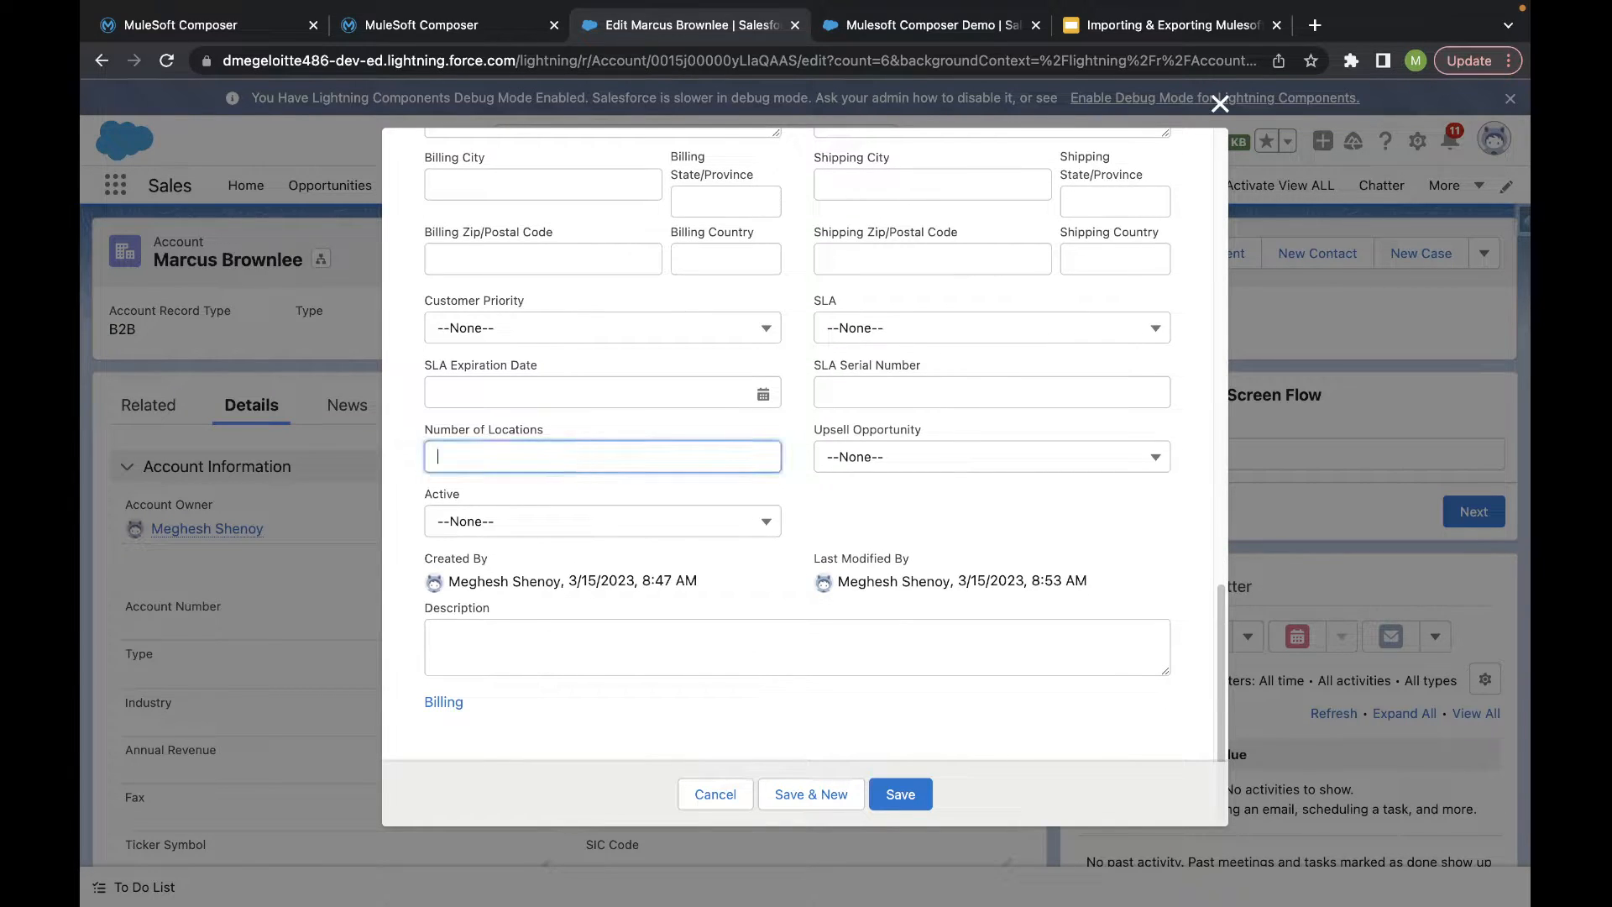
{"action": "left_click", "coordinate": [907, 497]}
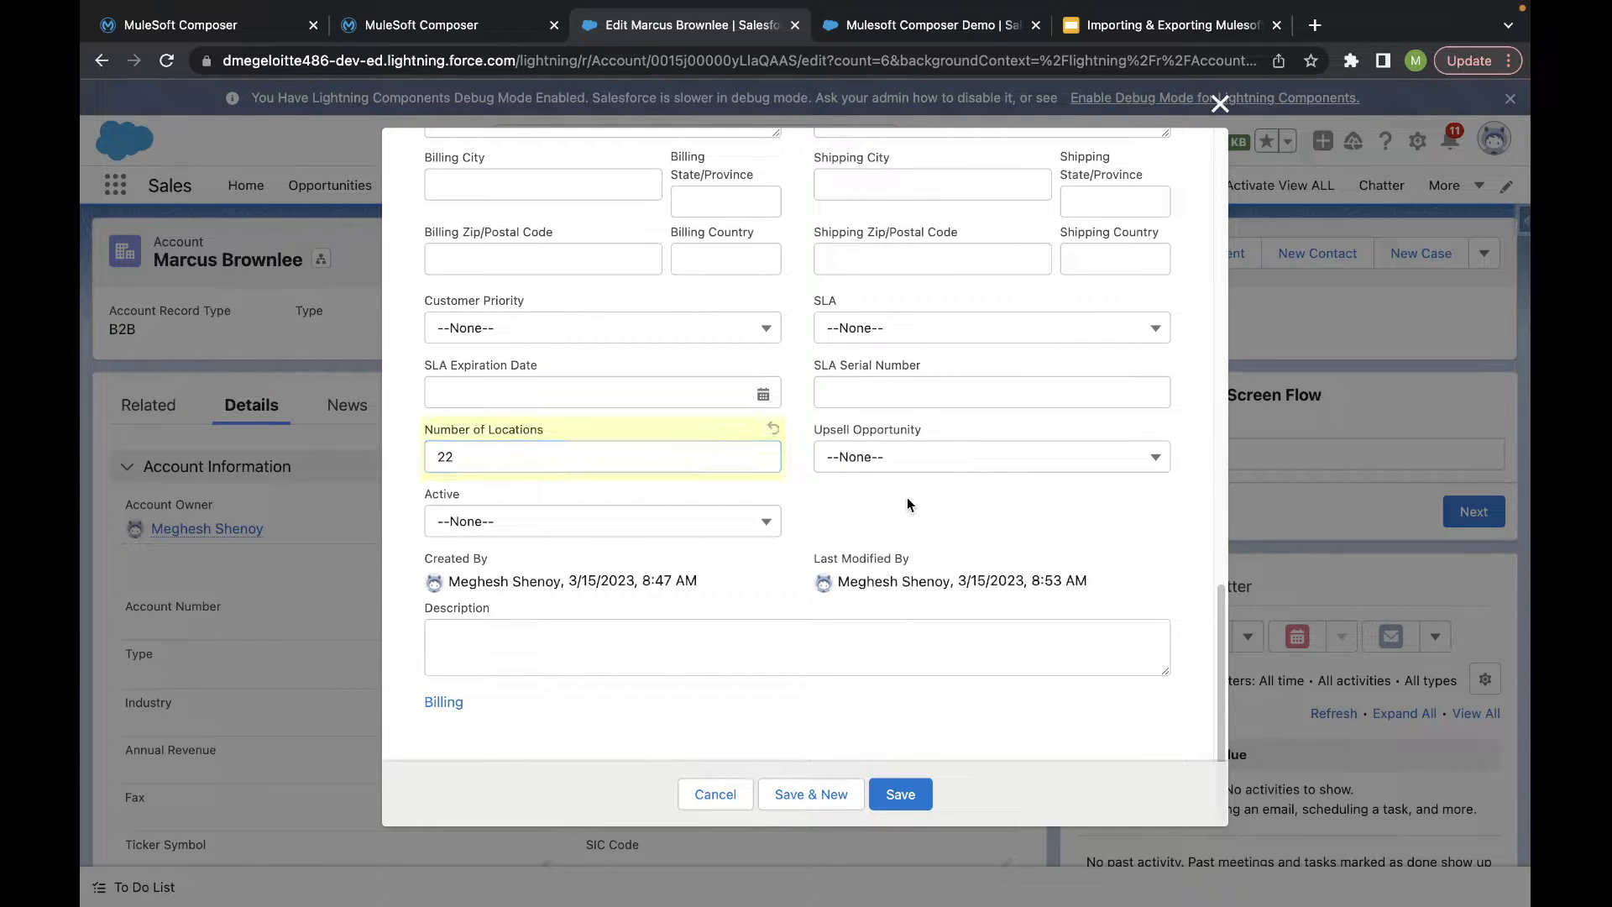
{"action": "left_click", "coordinate": [899, 796]}
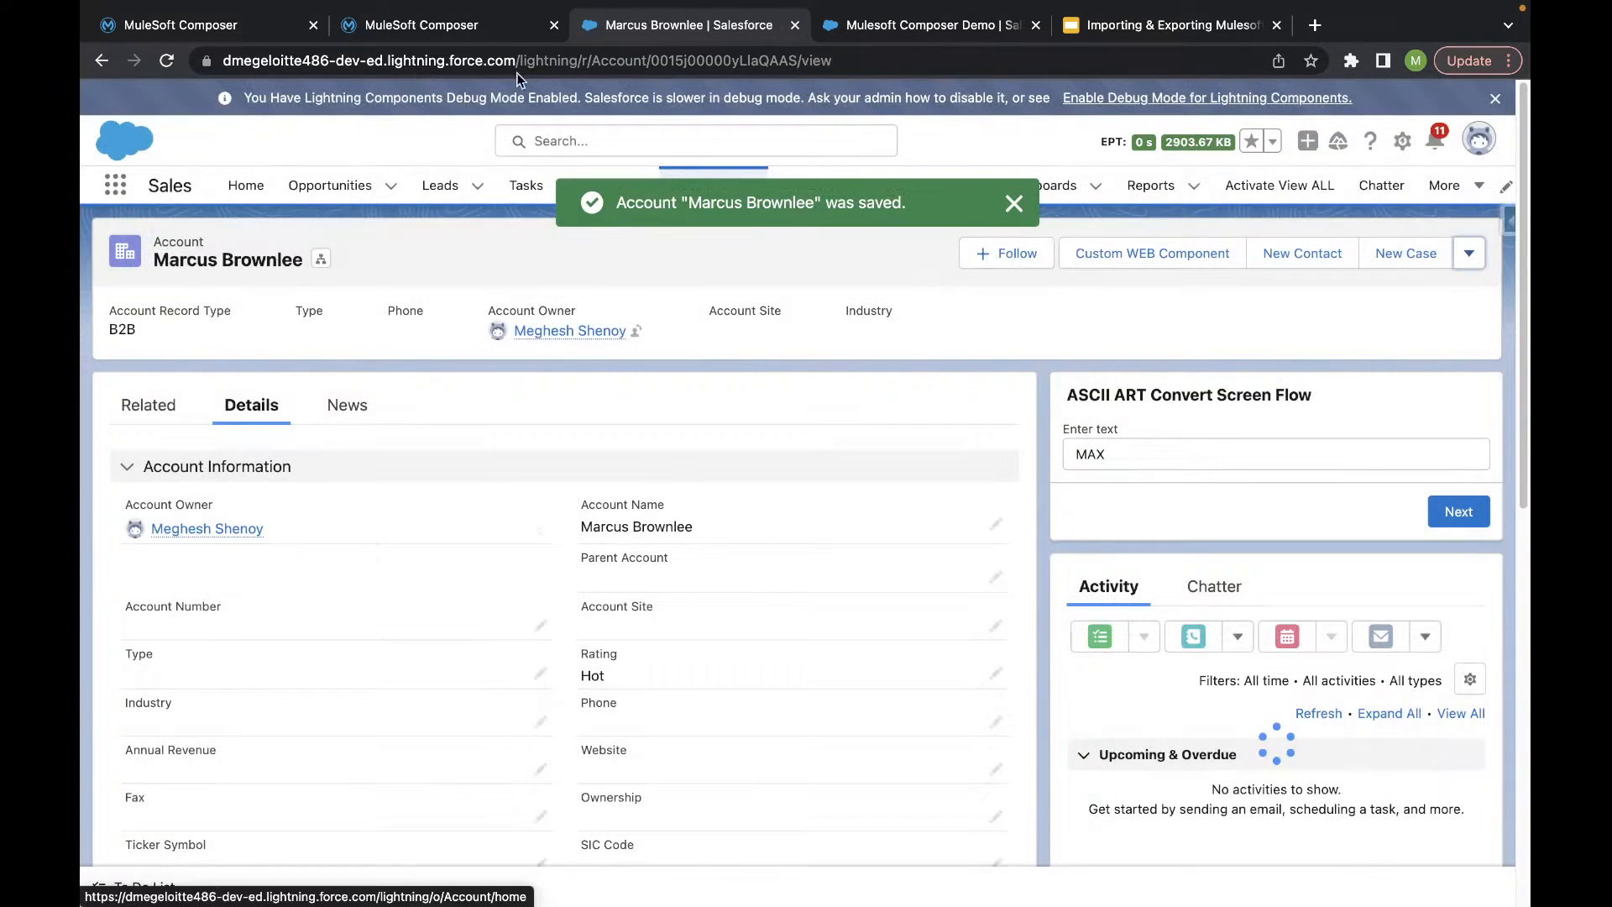
- Return to the flow in MuleSoft Composer and examine the test output of the trigger and both actions
{"action": "left_click", "coordinate": [470, 25]}
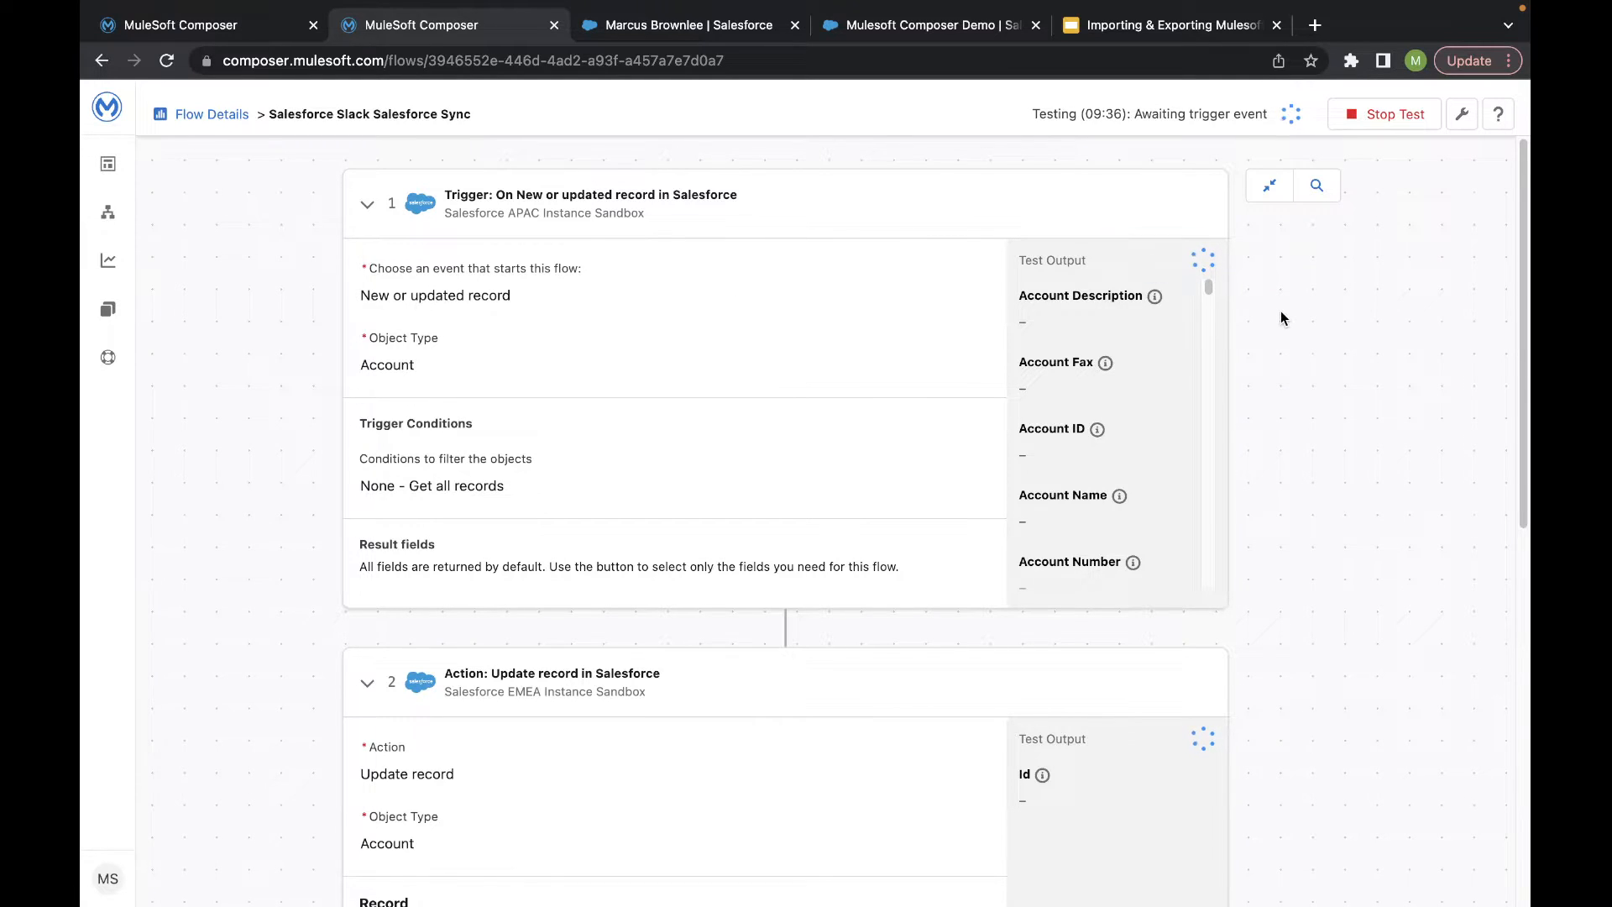
{"action": "left_click", "coordinate": [1464, 118]}
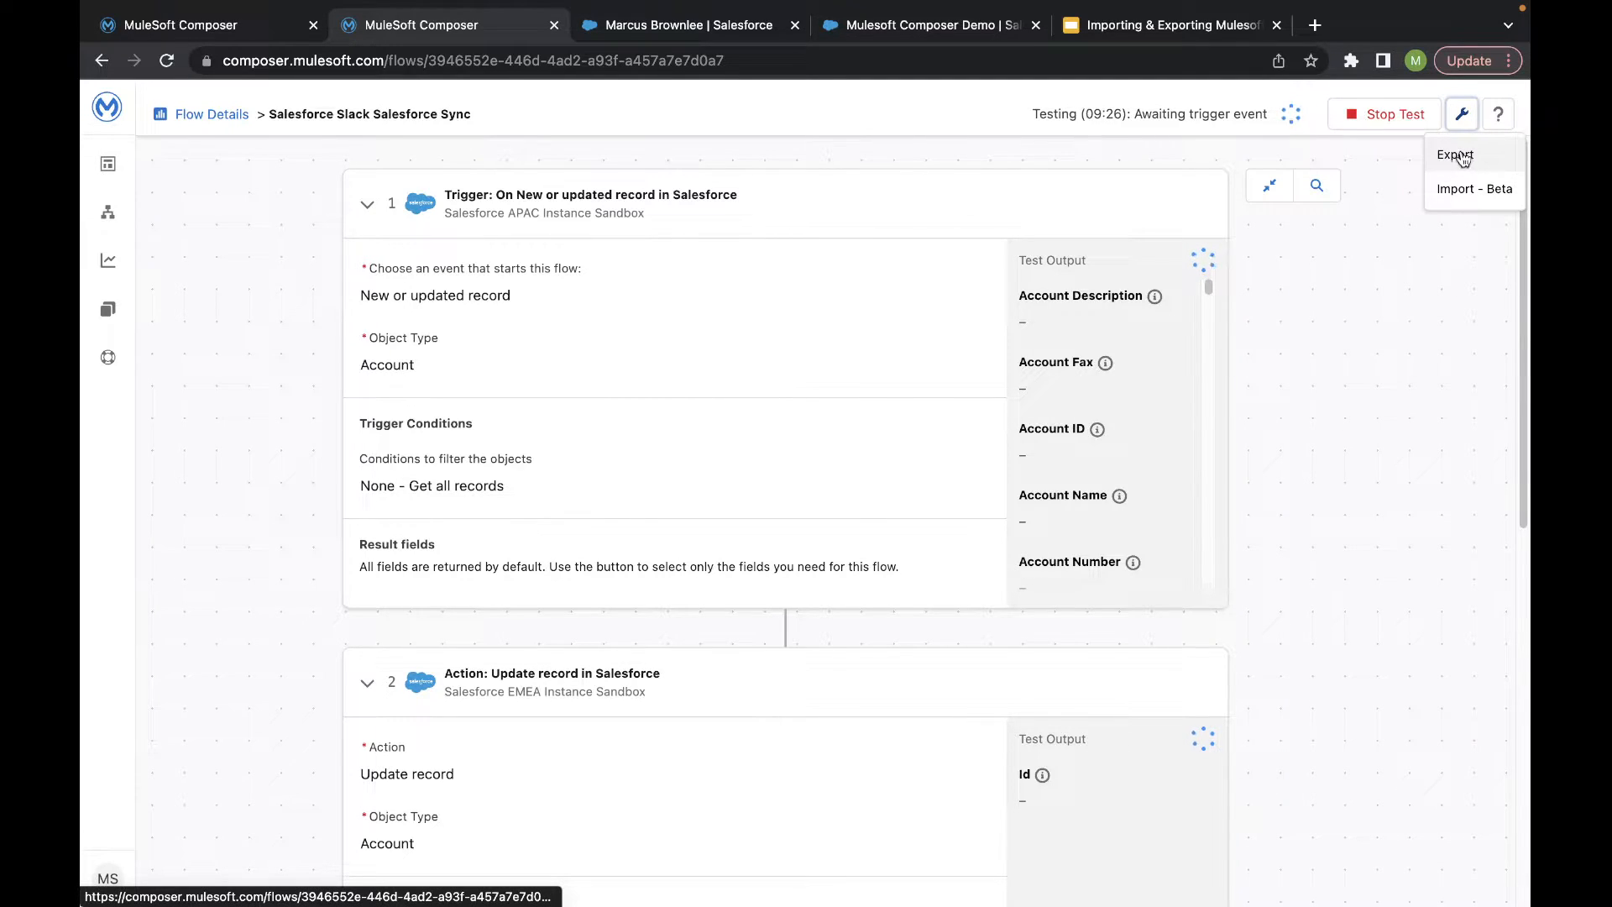
{"action": "left_click", "coordinate": [1461, 157]}
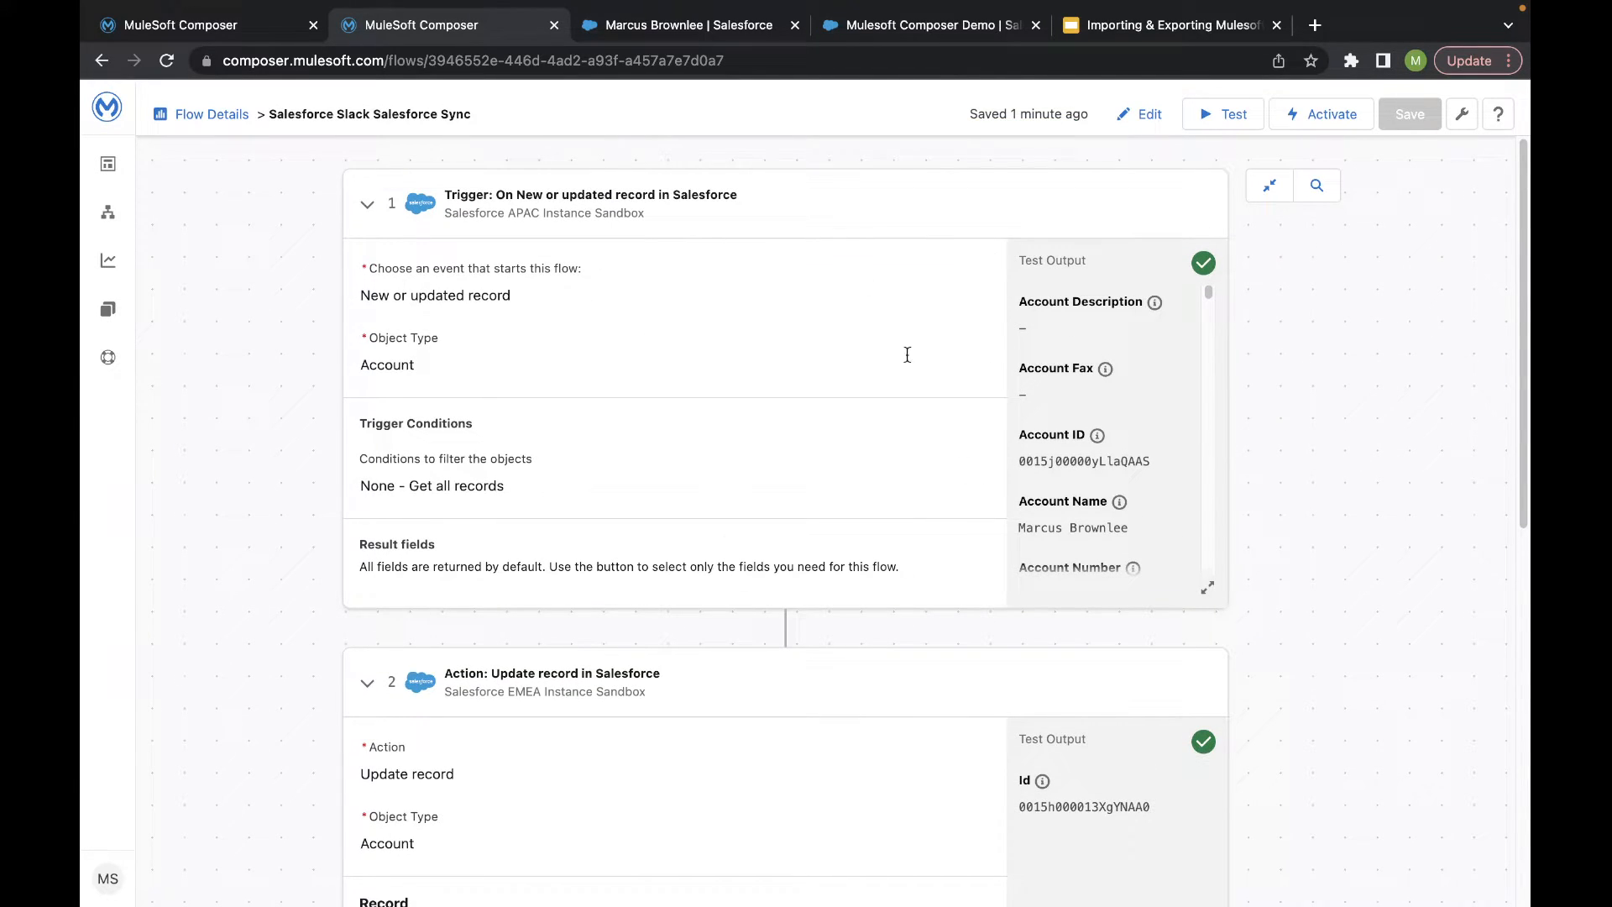
{"action": "scroll", "coordinate": [1009, 546], "scroll_direction": "down", "scroll_amount": 3}
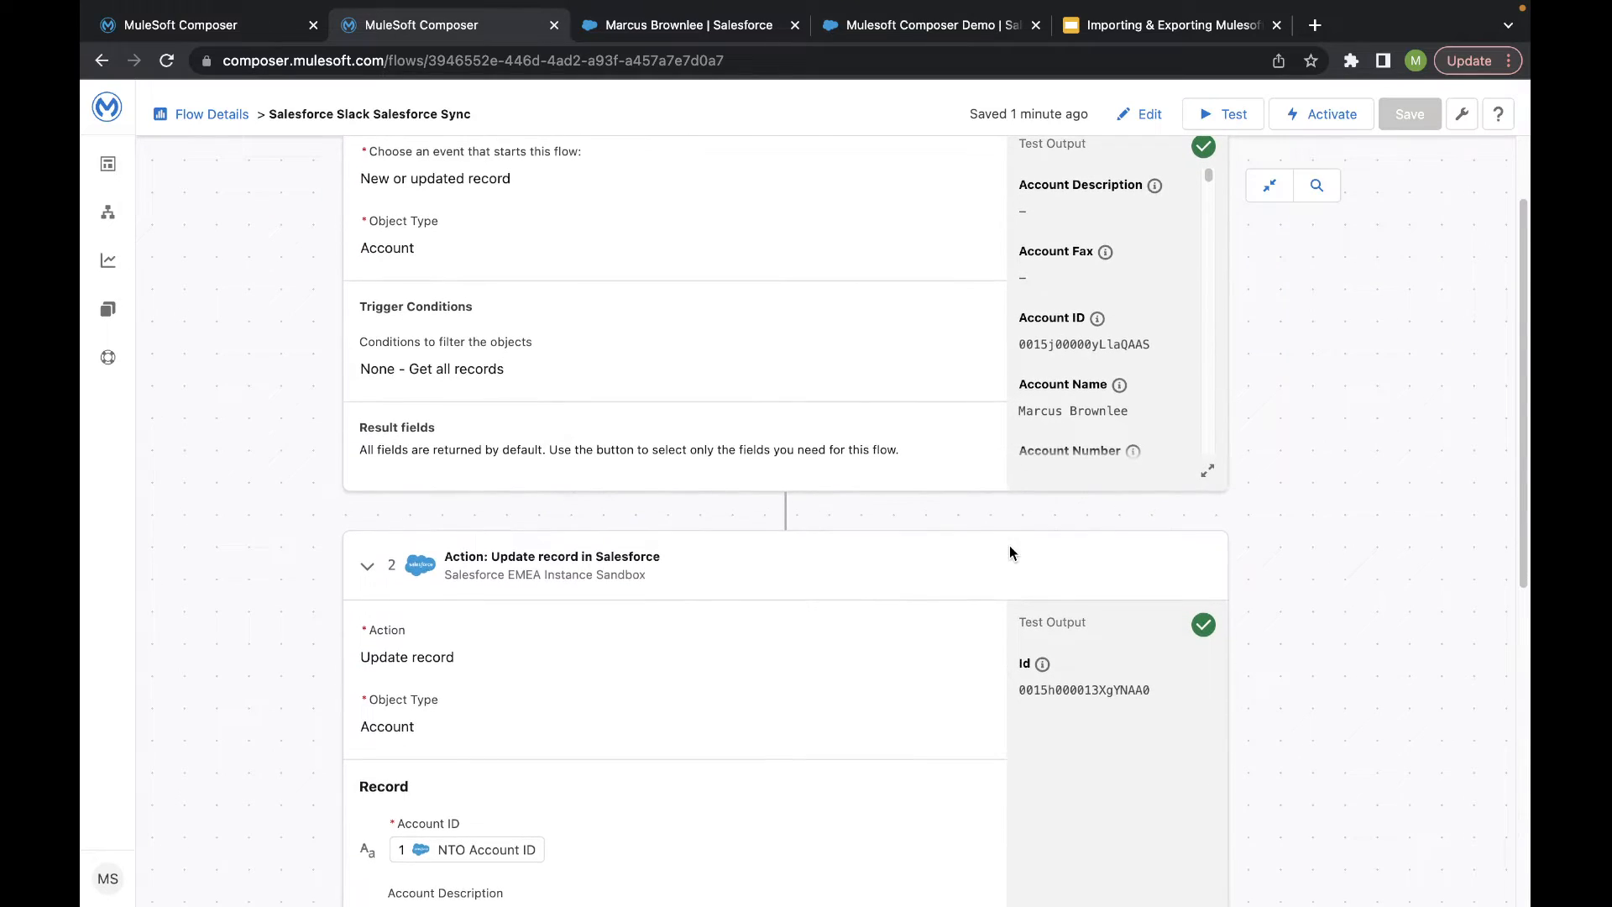
{"action": "scroll", "coordinate": [1075, 421], "scroll_direction": "down", "scroll_amount": 3}
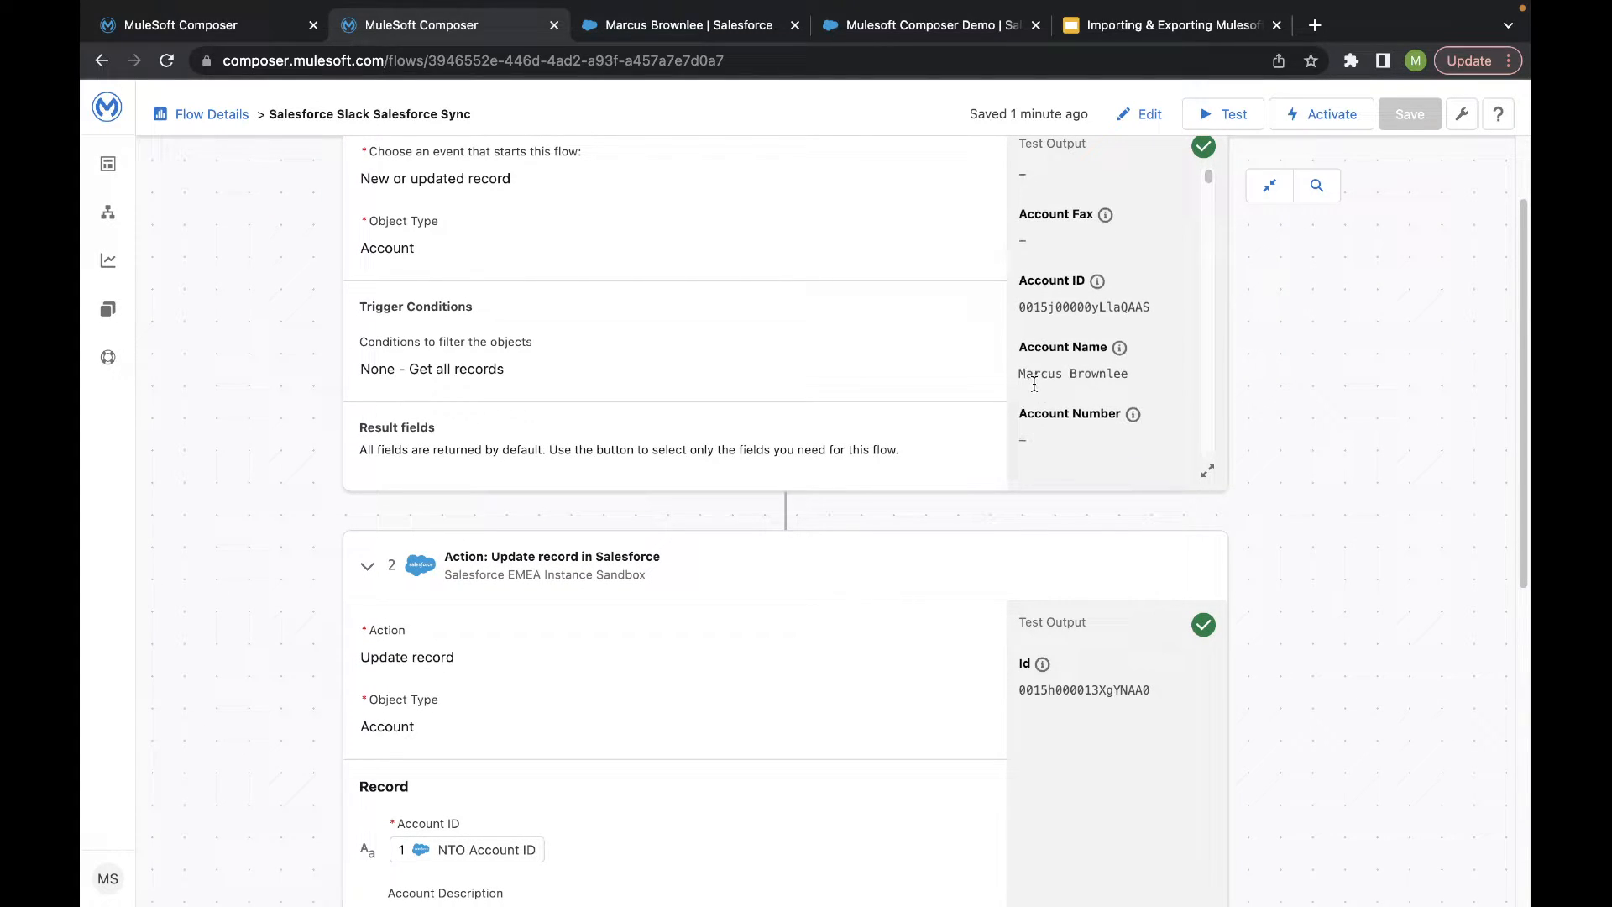
{"action": "scroll", "coordinate": [1000, 336], "scroll_direction": "down", "scroll_amount": 8}
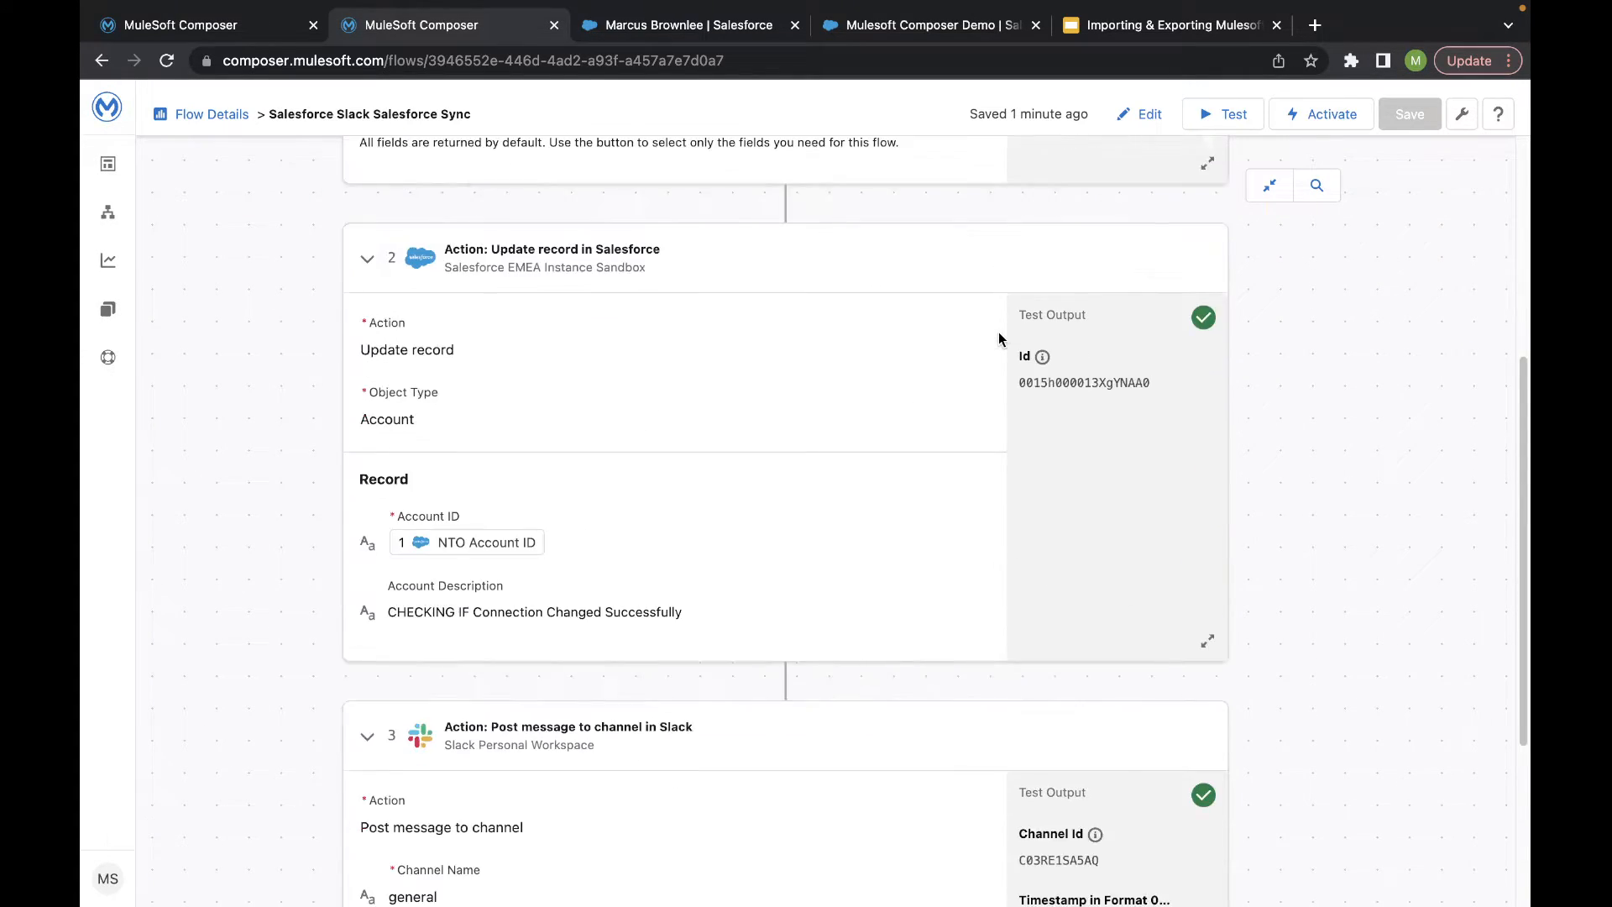
{"action": "scroll", "coordinate": [600, 542], "scroll_direction": "down", "scroll_amount": 3}
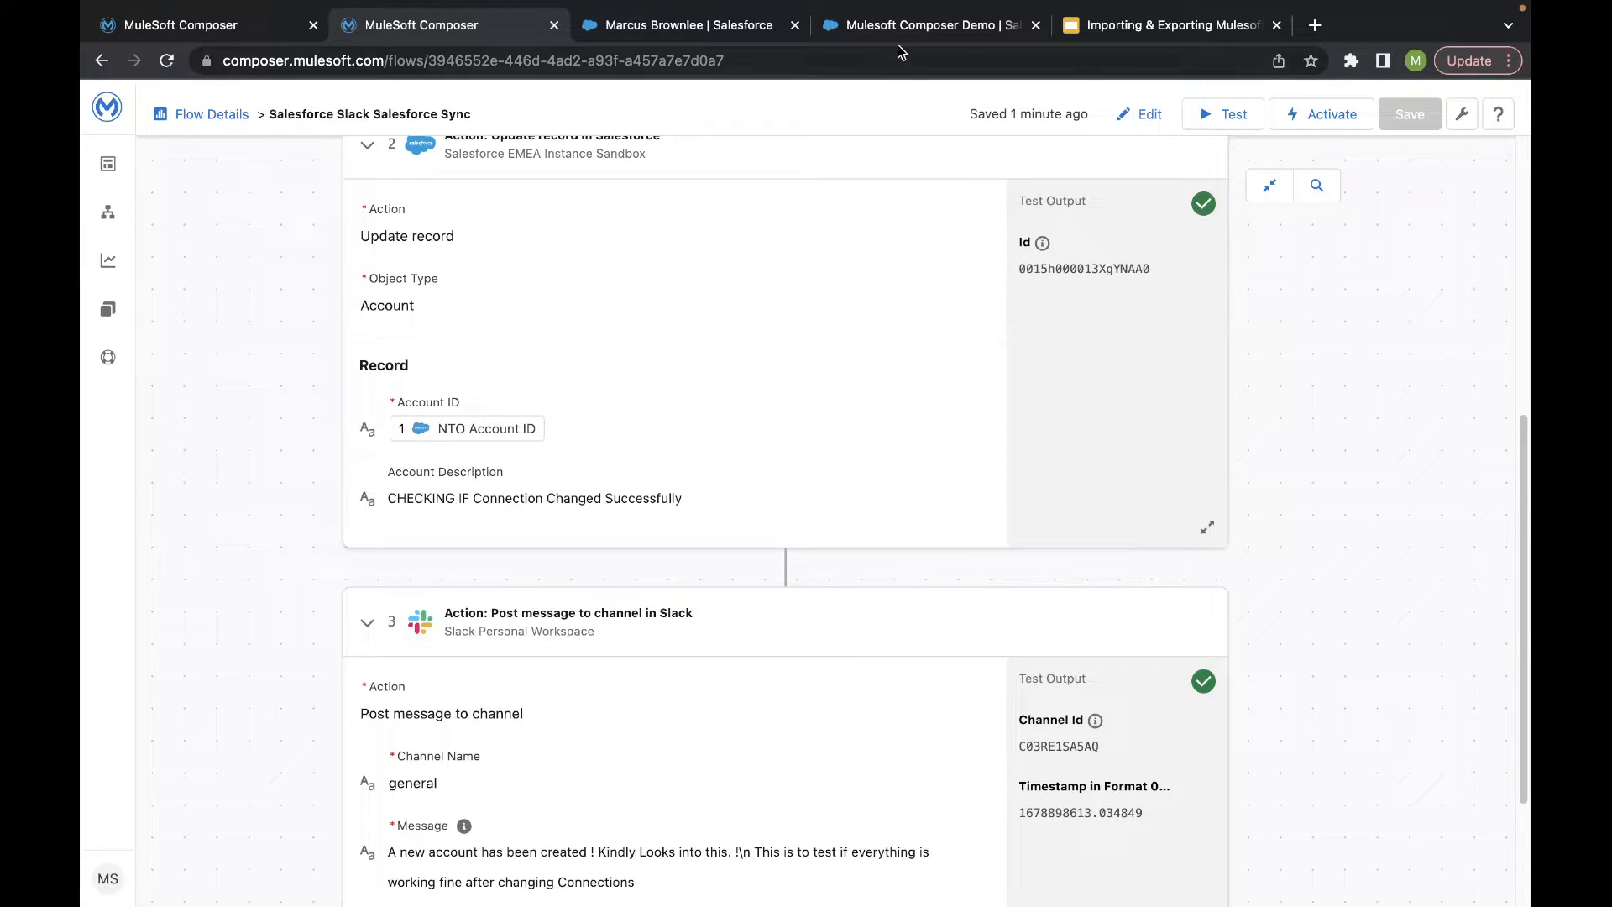
{"action": "scroll", "coordinate": [432, 466], "scroll_direction": "down", "scroll_amount": 3}
{"action": "scroll", "coordinate": [433, 466], "scroll_direction": "down", "scroll_amount": 2}
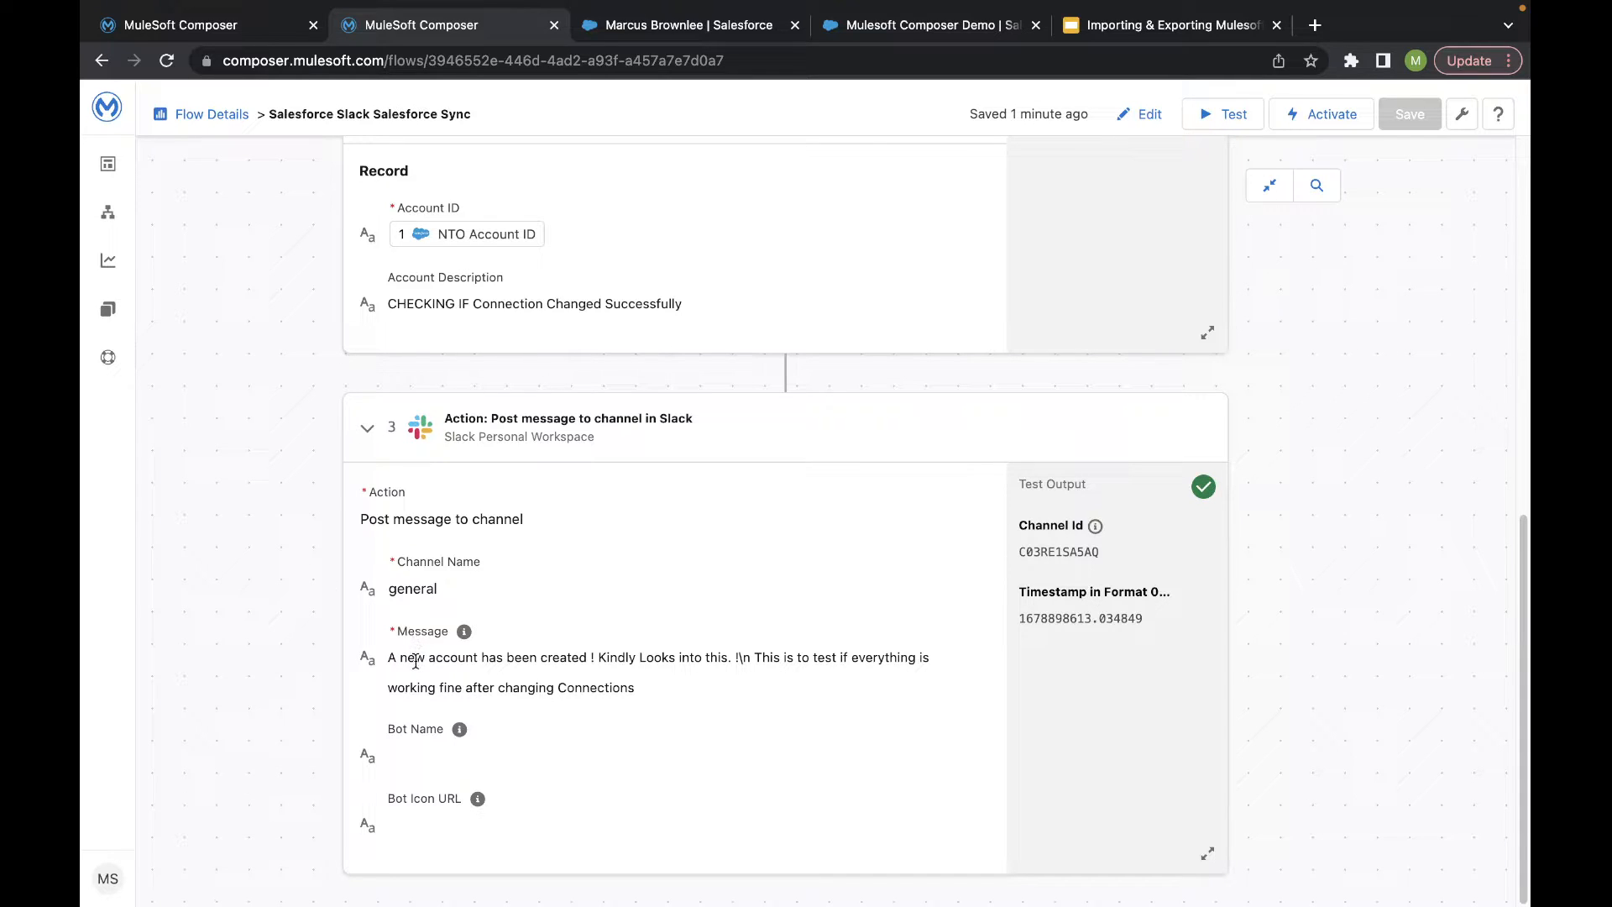
- Switch to Slack and check the general channel for the message posted by the flow
{"action": "key", "text": "ctrl+Left"}
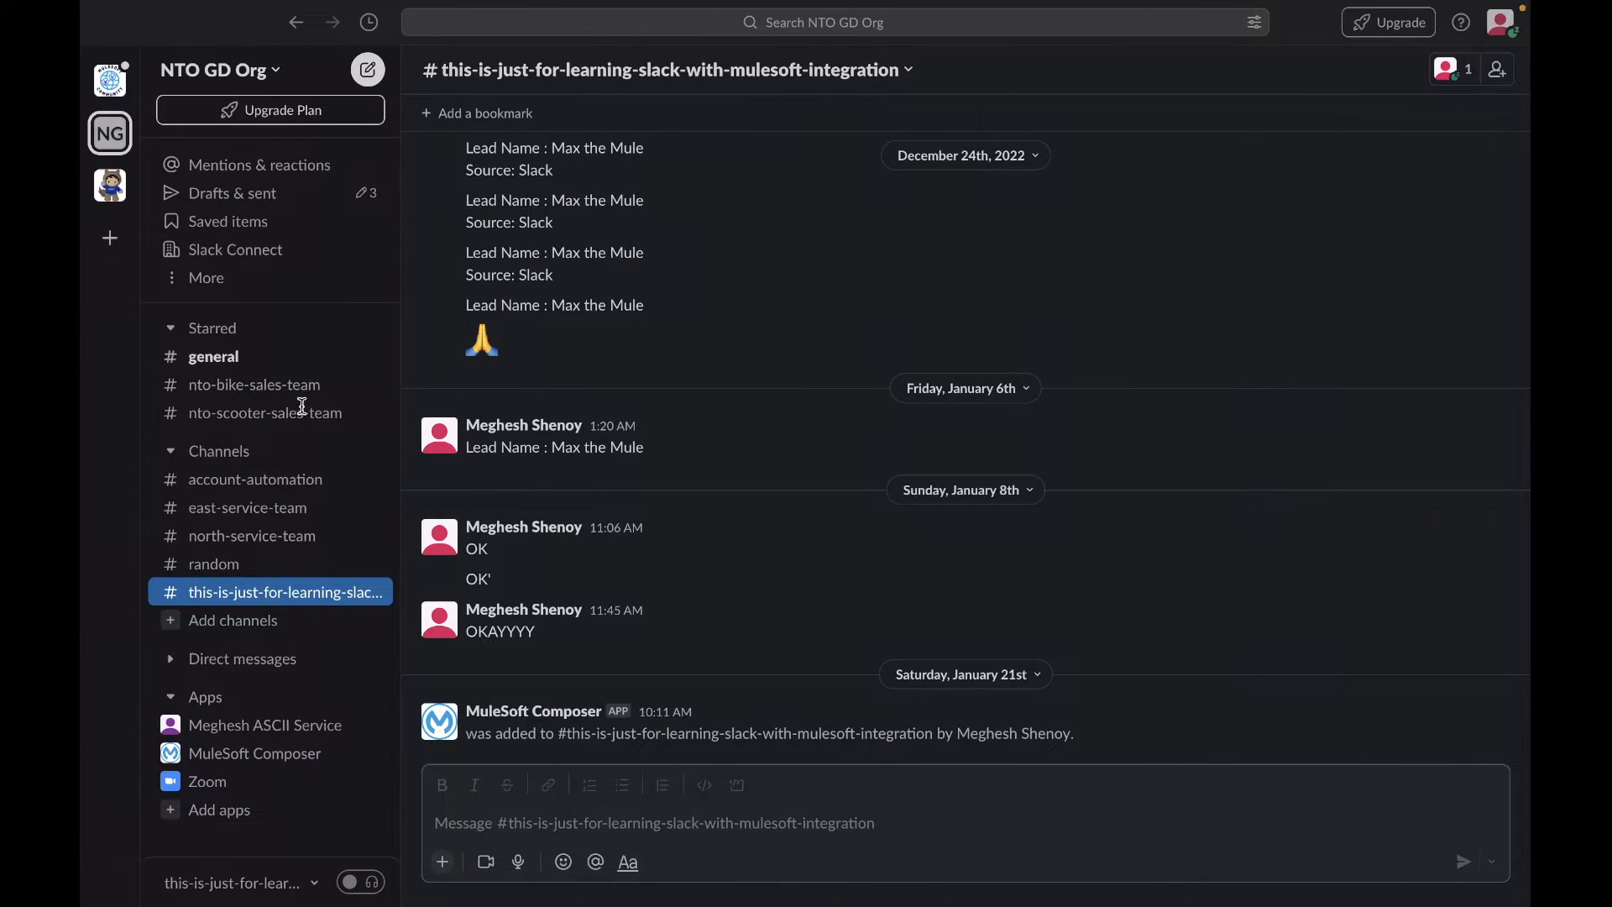
{"action": "left_click", "coordinate": [271, 356]}
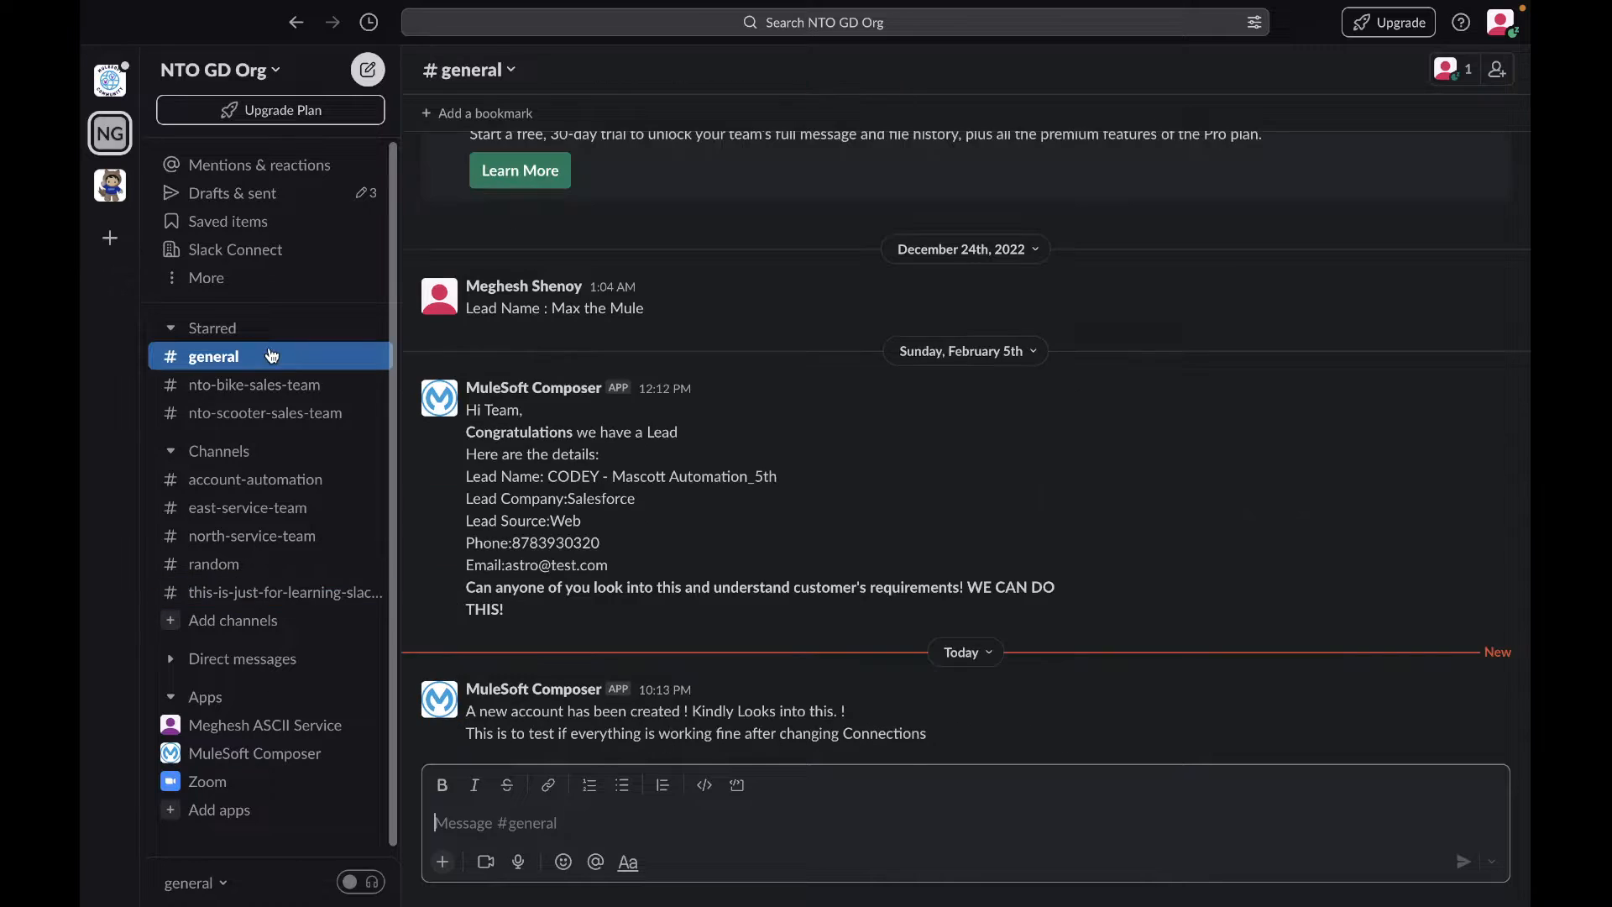
{"action": "left_click", "coordinate": [504, 689]}
{"action": "left_click", "coordinate": [538, 734]}
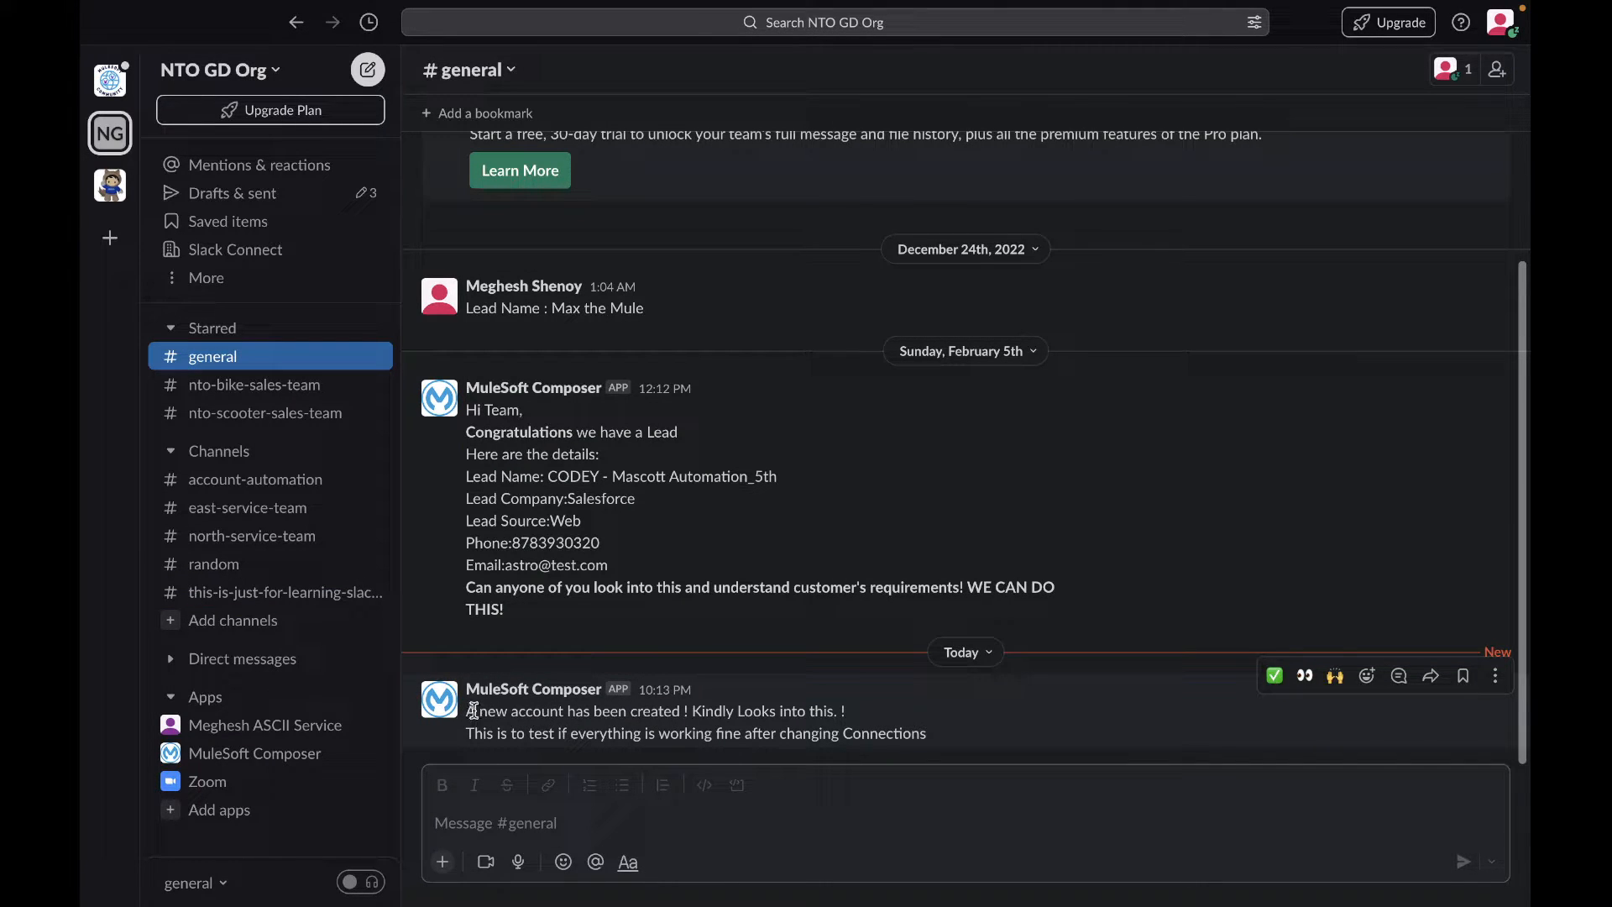
{"action": "left_click", "coordinate": [514, 695]}
{"action": "left_click", "coordinate": [596, 728]}
- Switch back to MuleSoft Composer and export the Salesforce Slack Salesforce Sync flow as a JSON file
{"action": "key", "text": "ctrl+Right"}
{"action": "scroll", "coordinate": [700, 633], "scroll_direction": "up", "scroll_amount": 9}
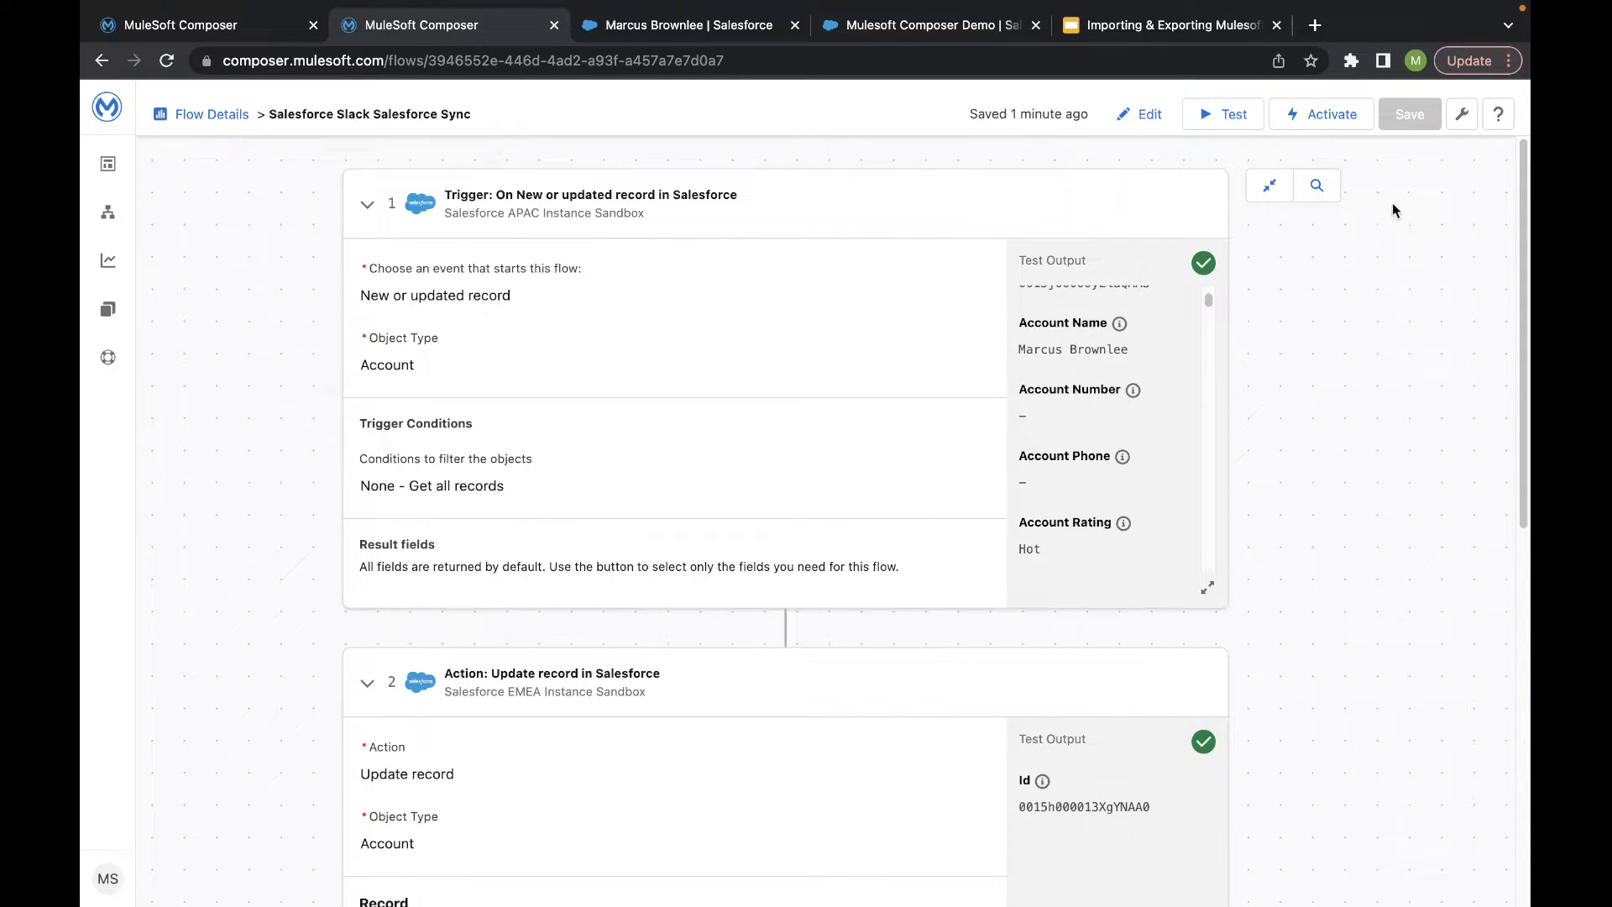
{"action": "left_click", "coordinate": [1466, 119]}
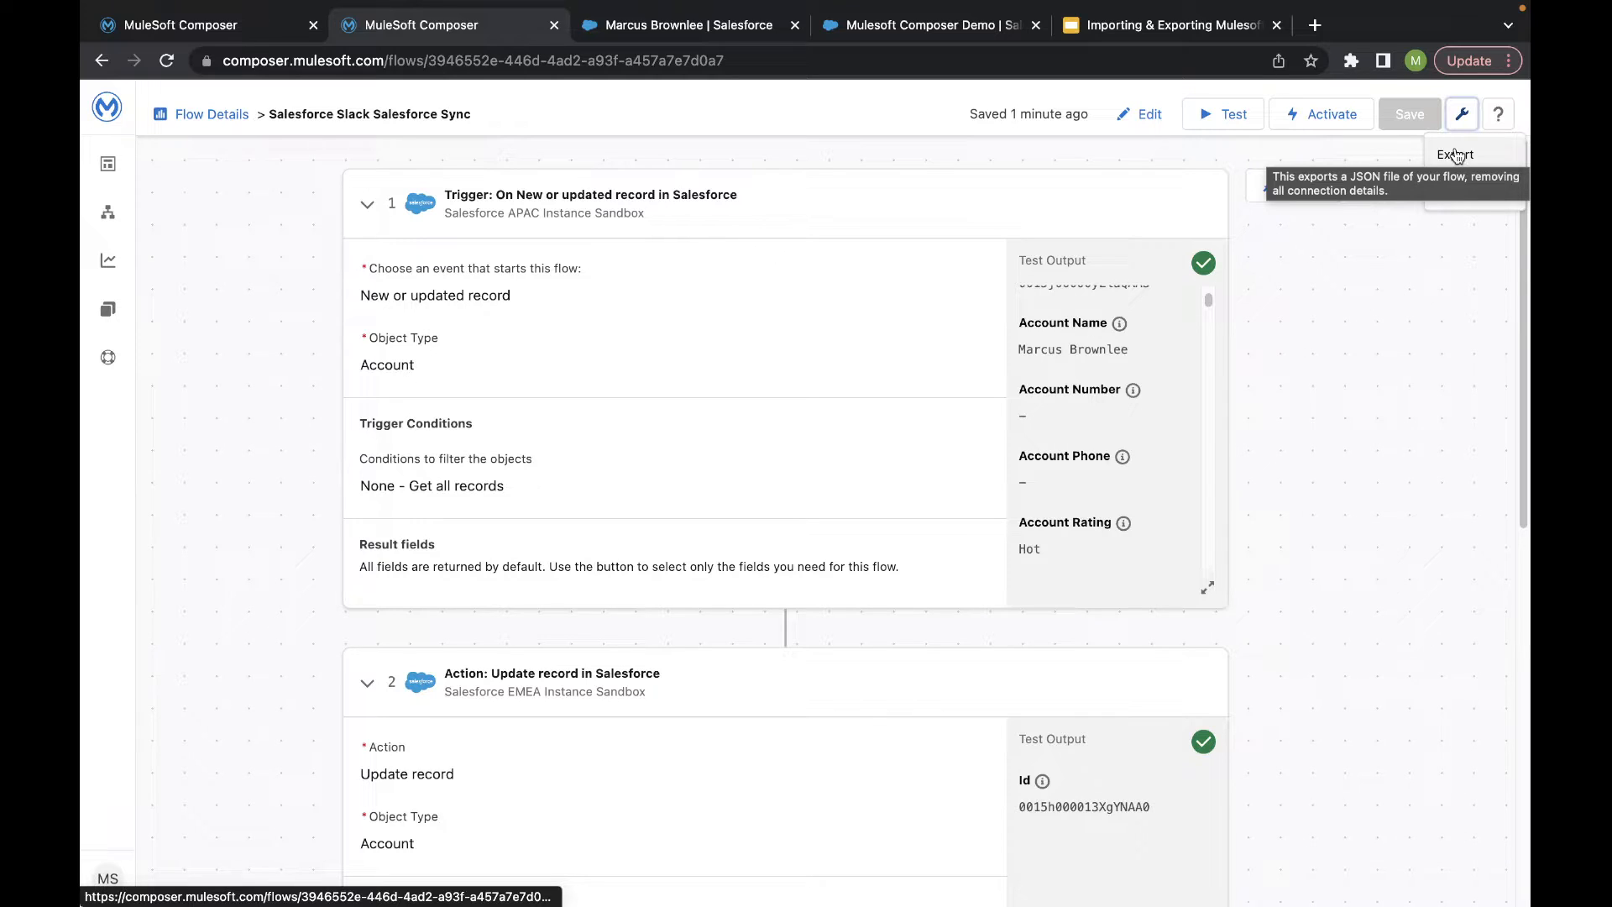
{"action": "left_click", "coordinate": [1499, 158]}
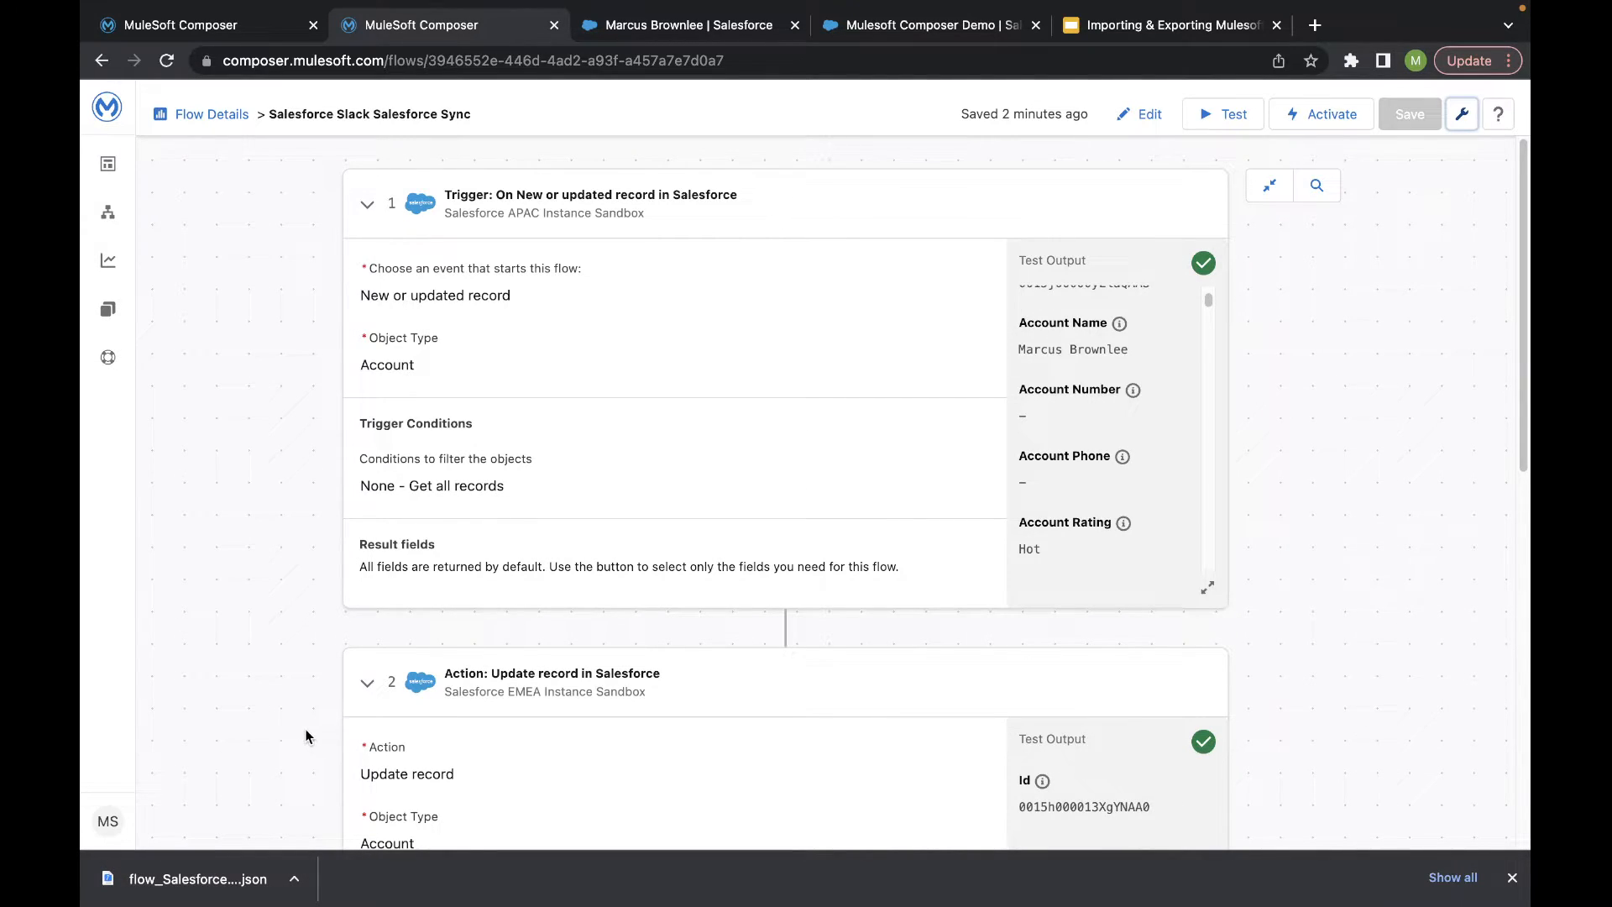
- Switch to the exported flow's JSON file, examine its contents, and return to MuleSoft Composer
{"action": "key", "text": "ctrl+Left"}
{"action": "key", "text": "ctrl+Left"}
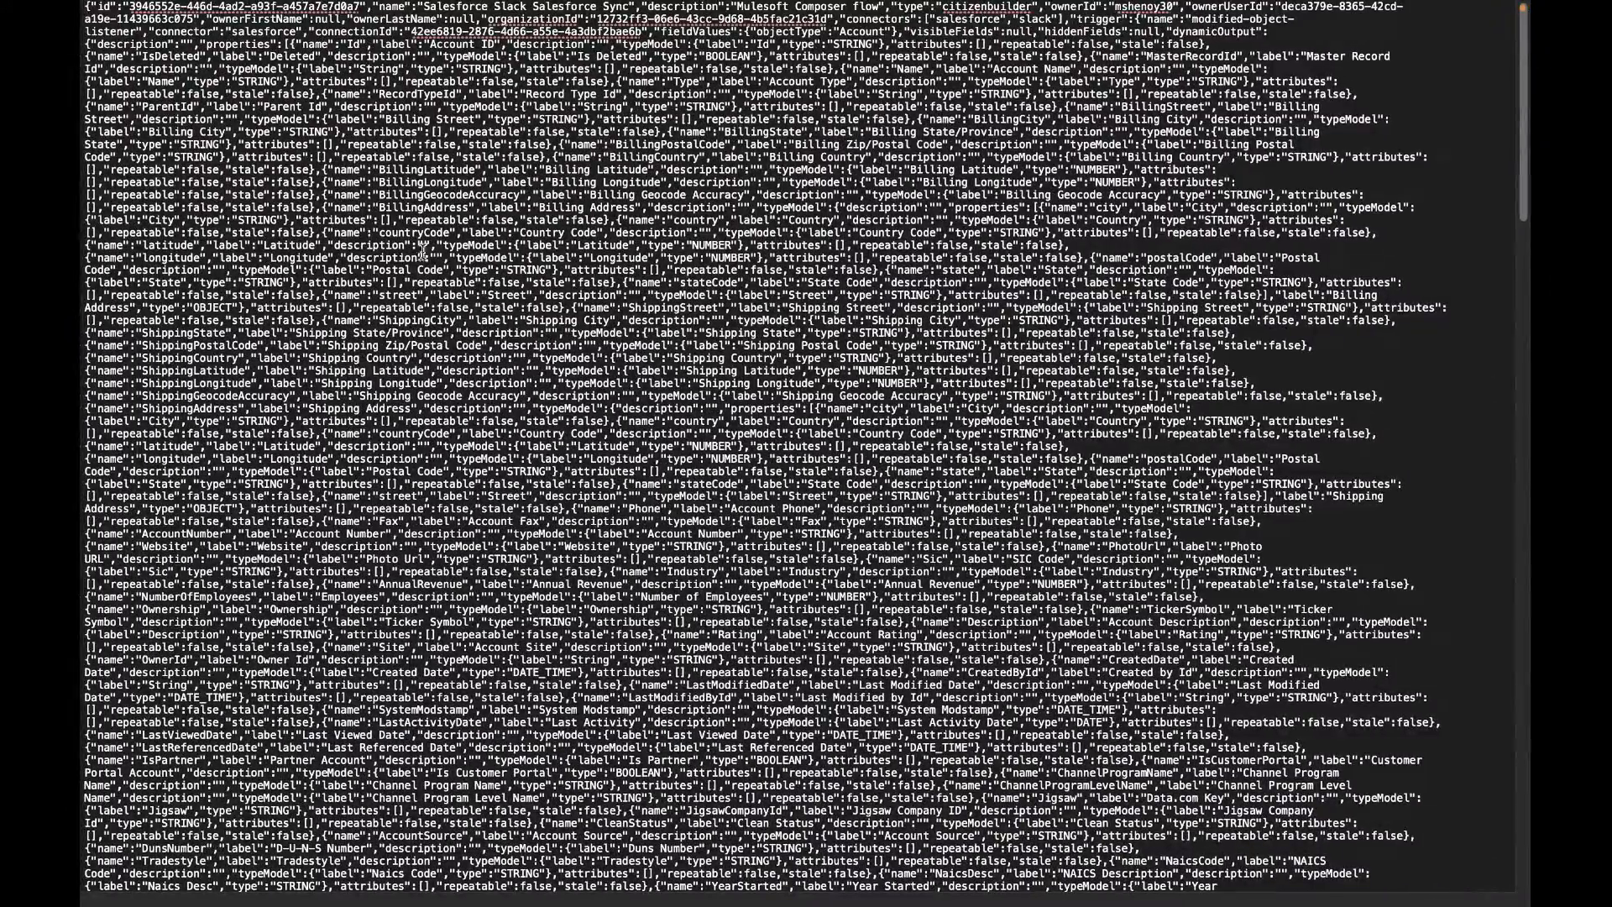
{"action": "scroll", "coordinate": [348, 377], "scroll_direction": "down", "scroll_amount": 9}
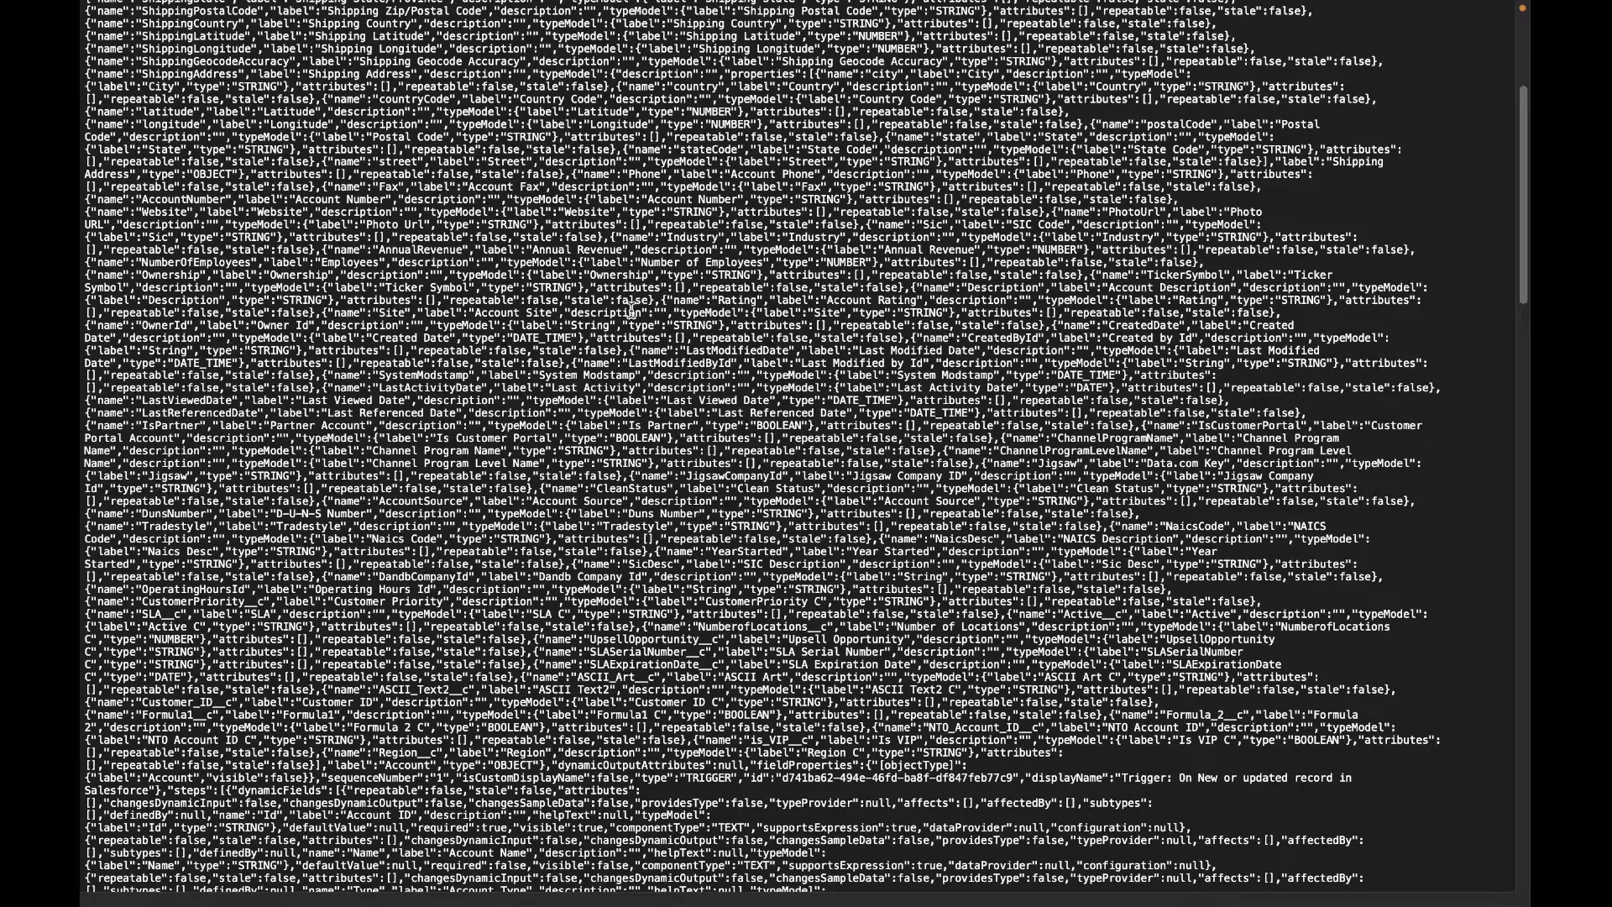
{"action": "key", "text": "ctrl+Right"}
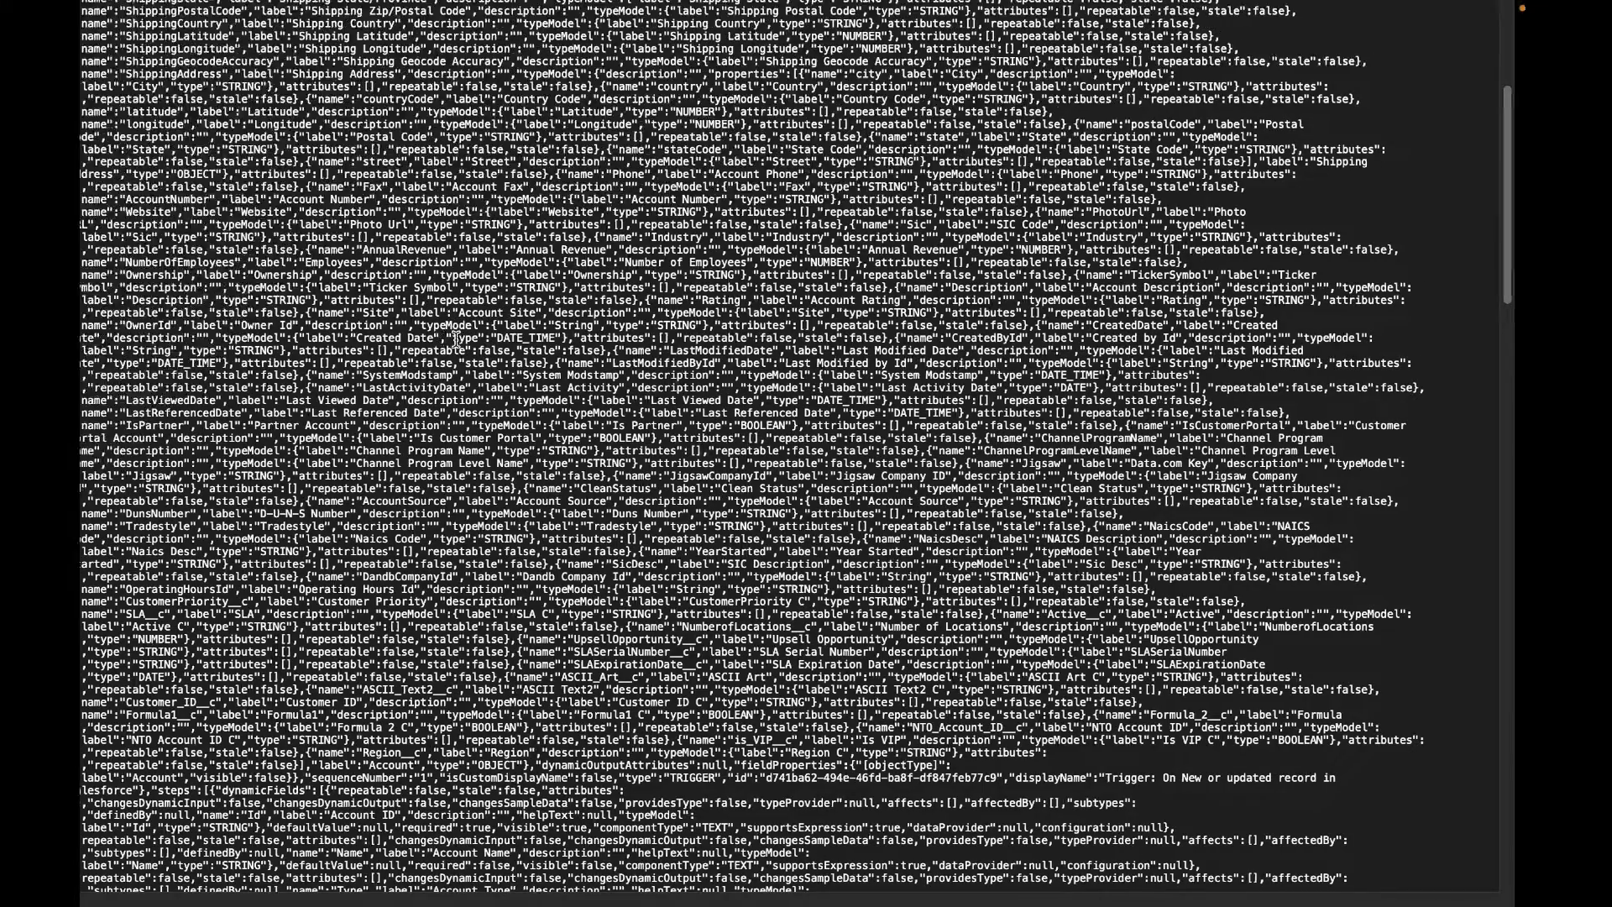
{"action": "key", "text": "ctrl+Right"}
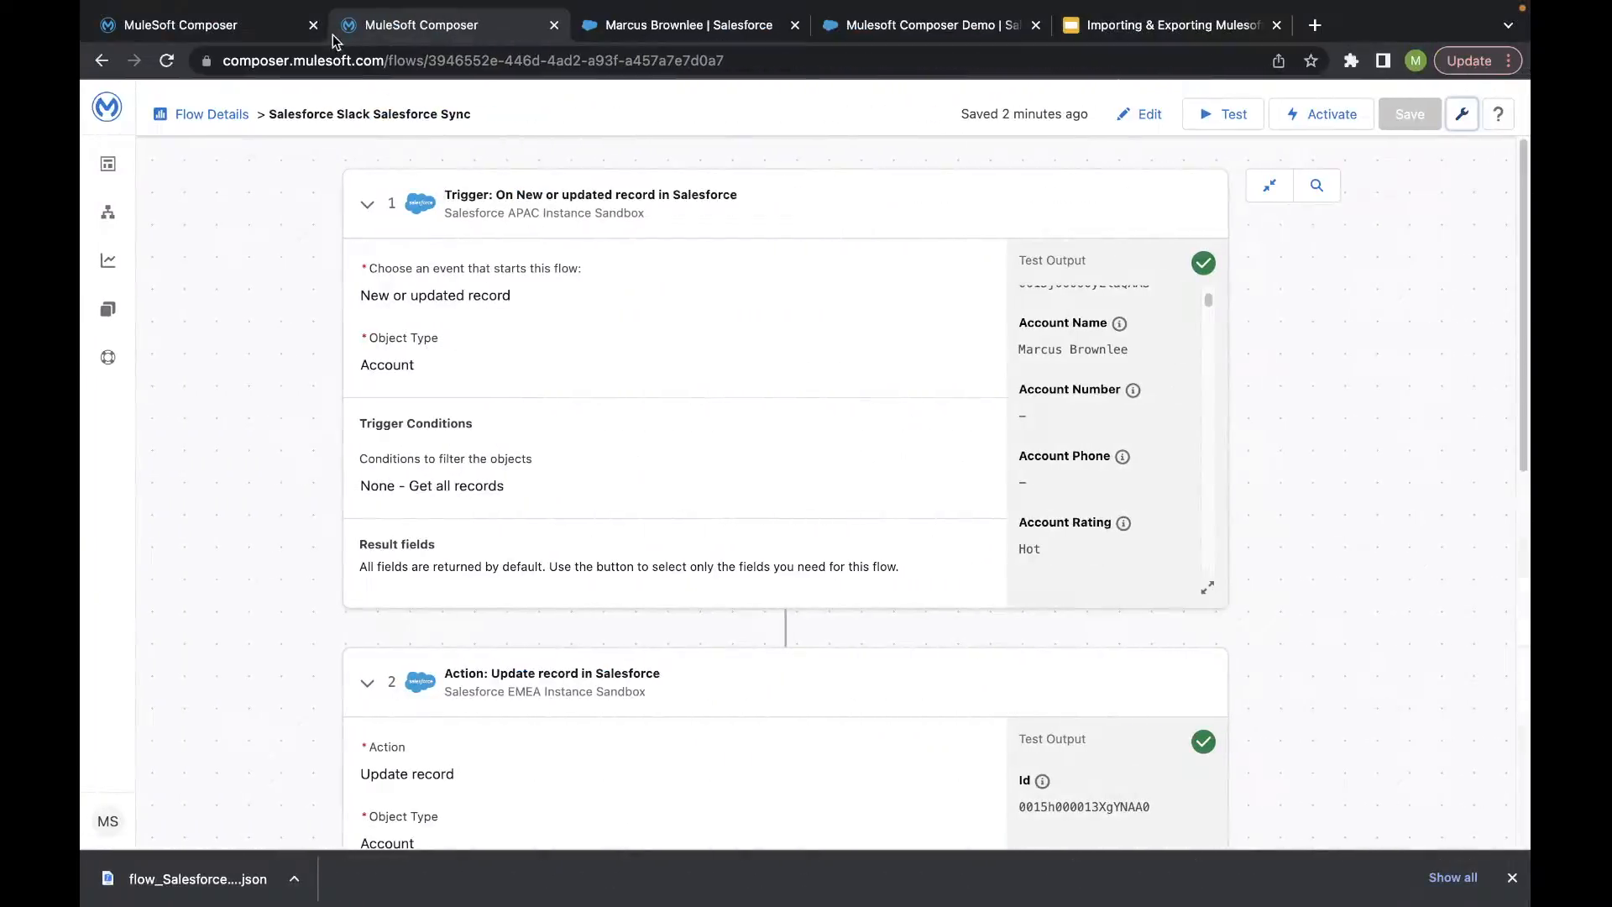
- Create a new flow from scratch from the Flows list in the other MuleSoft Composer tab
{"action": "left_click", "coordinate": [261, 30]}
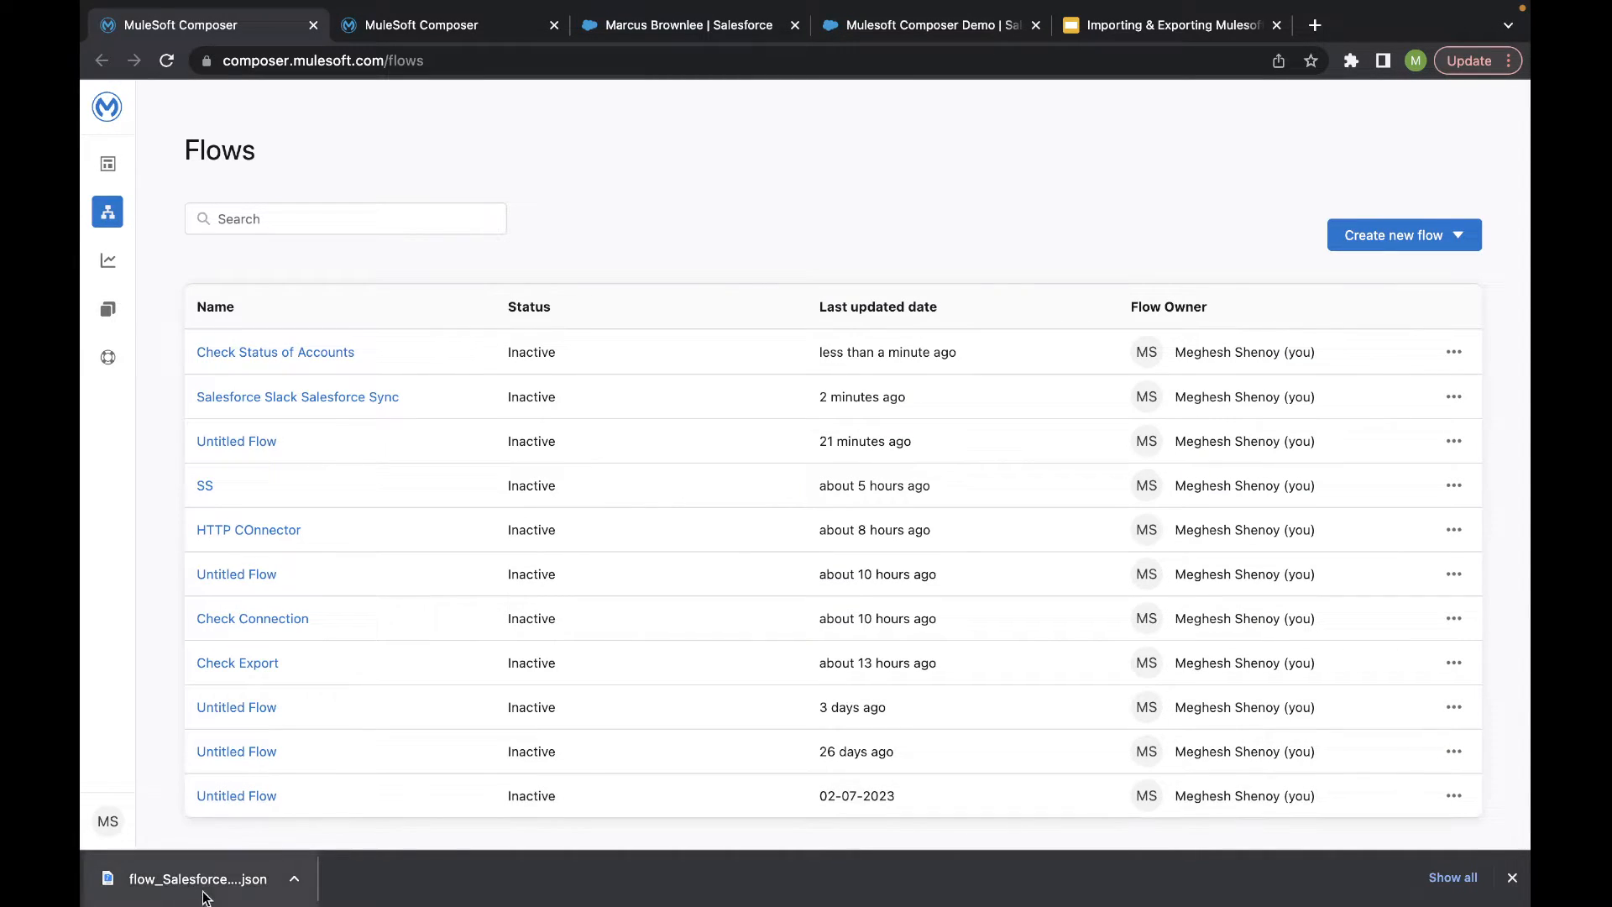
{"action": "left_click", "coordinate": [1389, 238]}
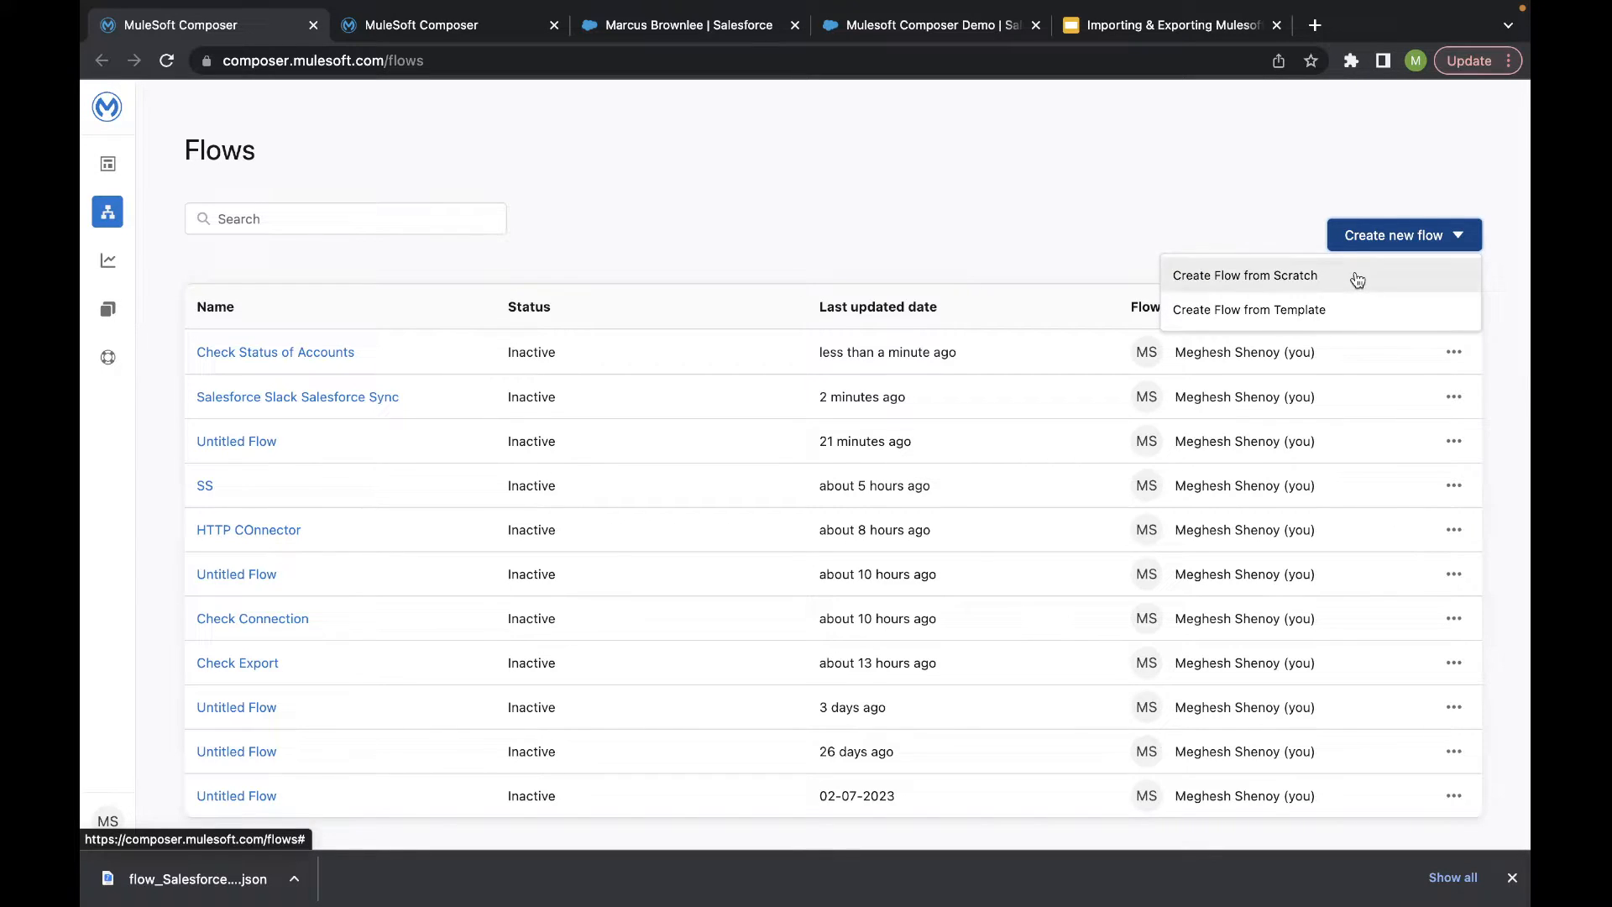
{"action": "left_click", "coordinate": [1357, 277]}
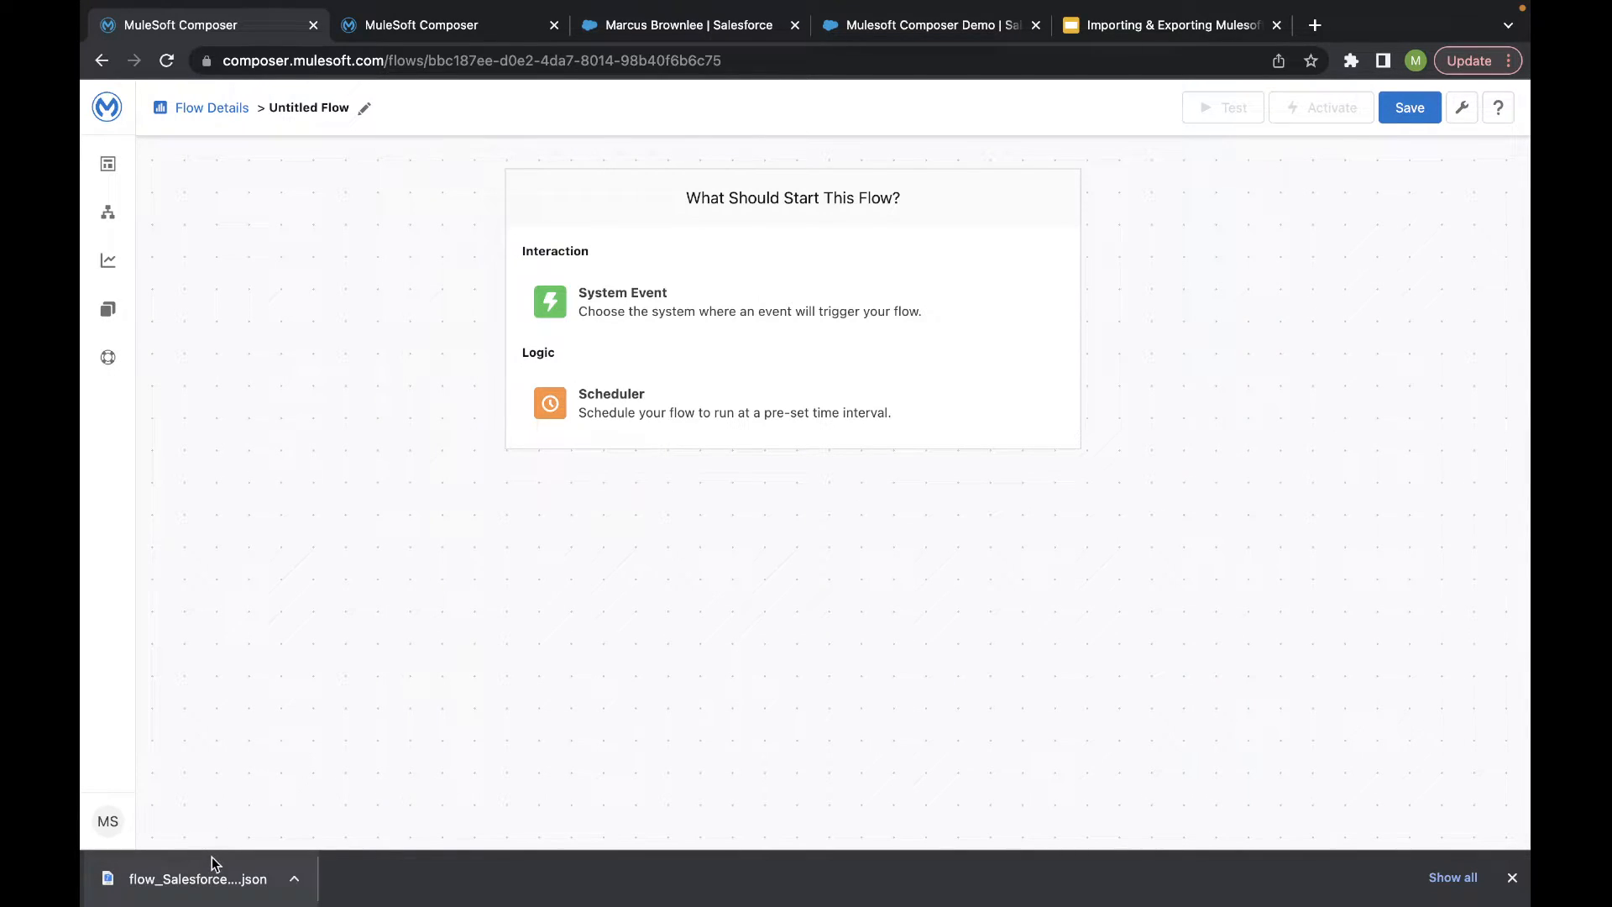
- Start a flow import into the untitled flow and choose the exported Salesforce Slack flow JSON file marked (1) from Downloads
{"action": "left_click", "coordinate": [1463, 110]}
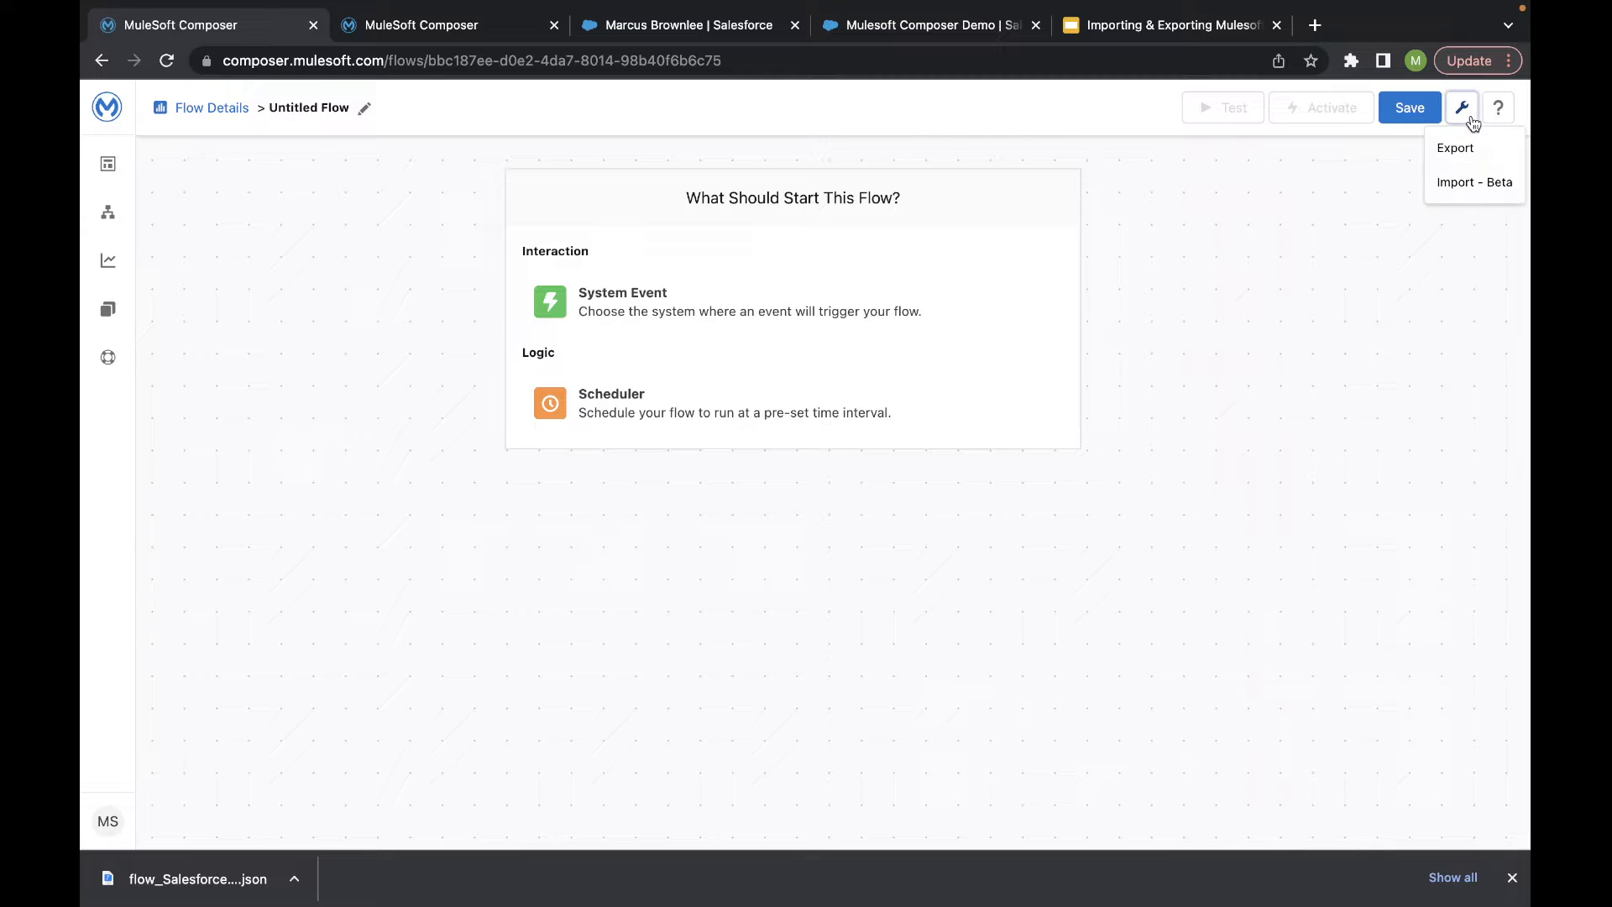
{"action": "left_click", "coordinate": [1460, 186]}
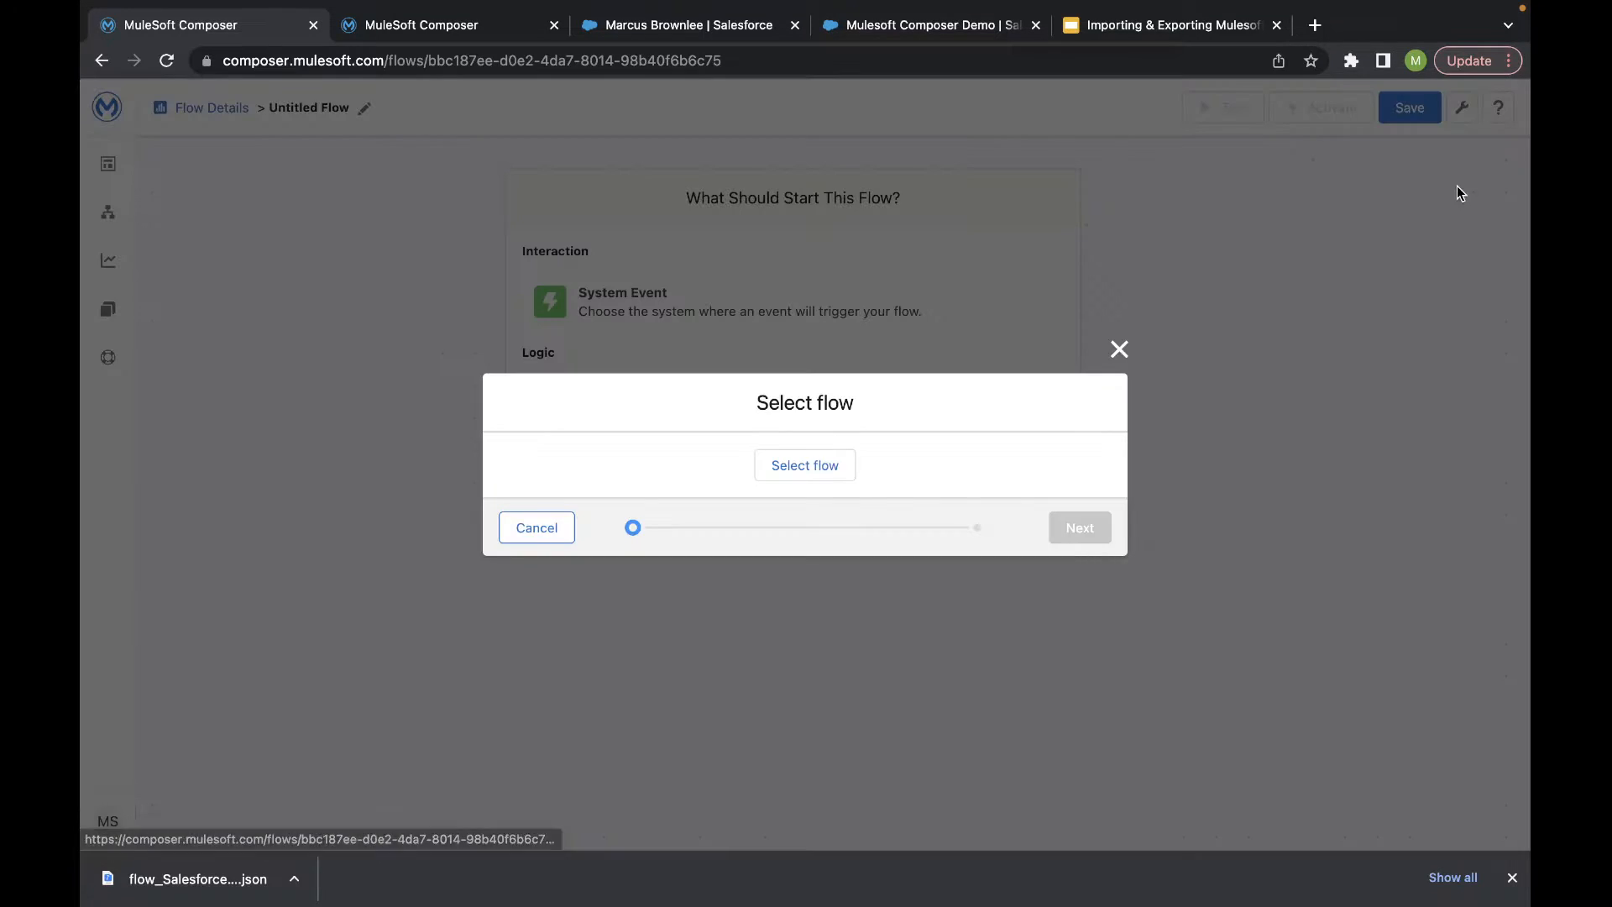
{"action": "left_click", "coordinate": [806, 466]}
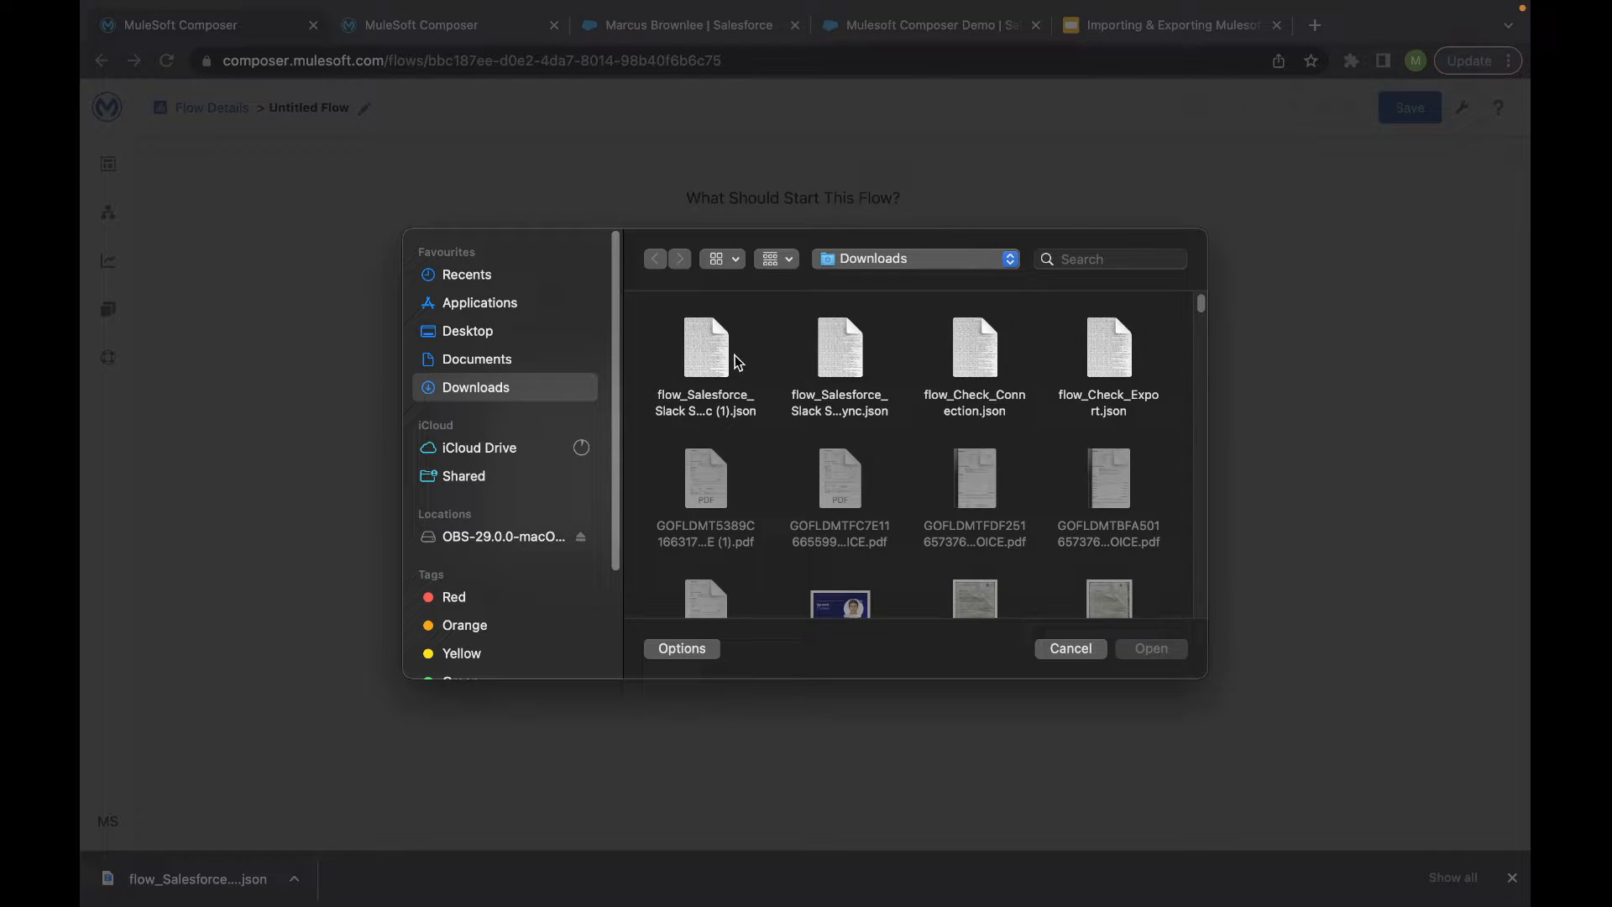
{"action": "left_click", "coordinate": [703, 348]}
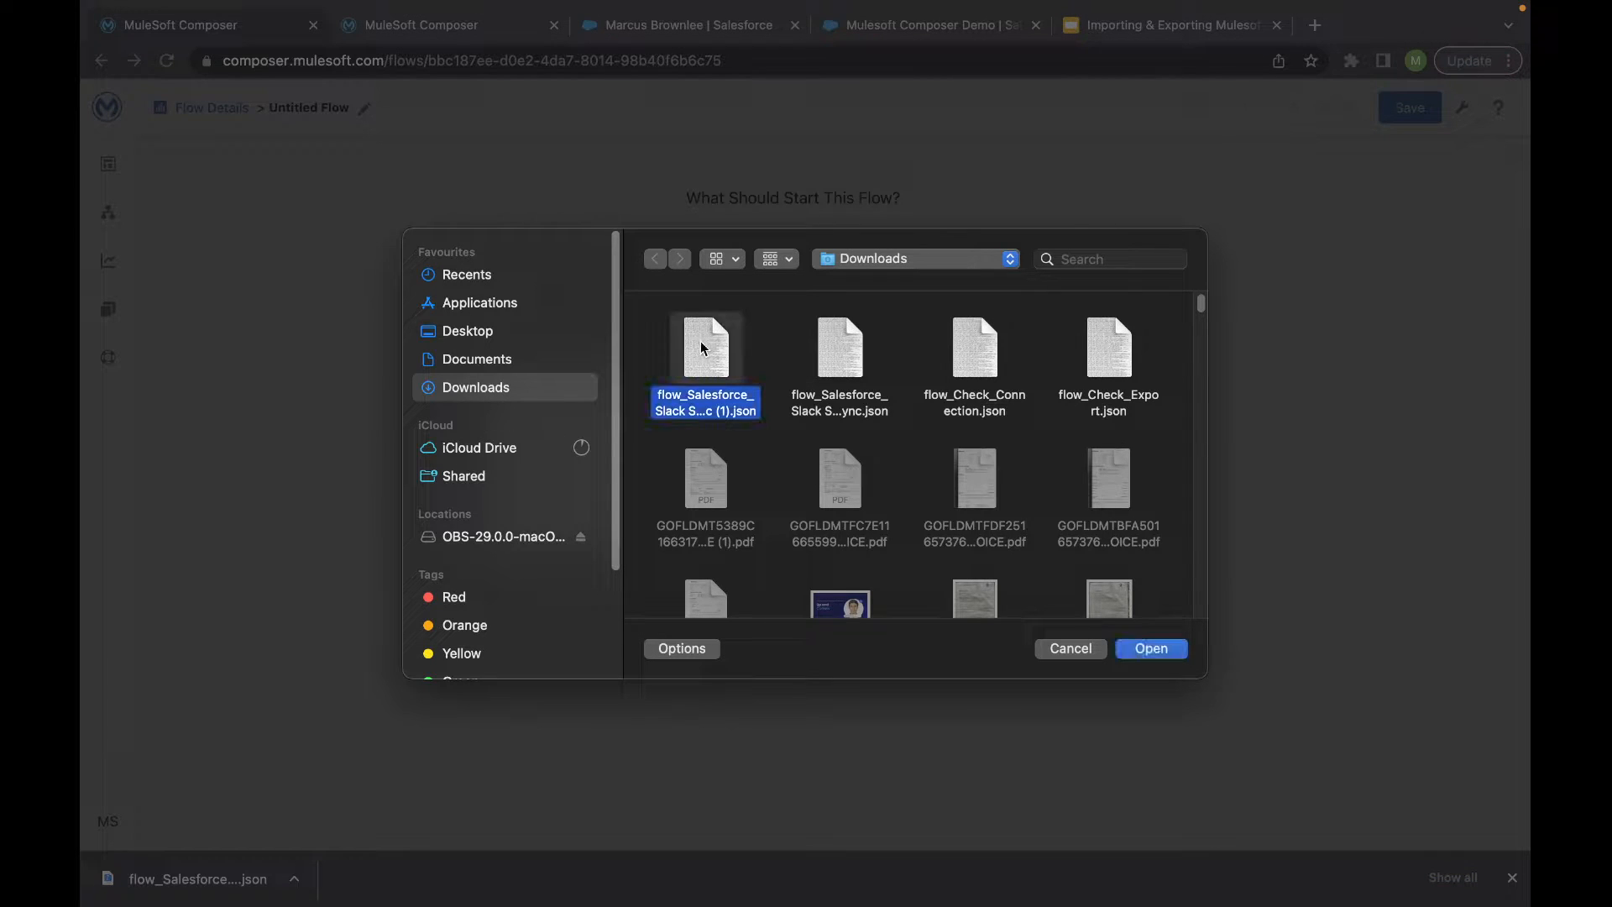
{"action": "left_click", "coordinate": [1166, 655]}
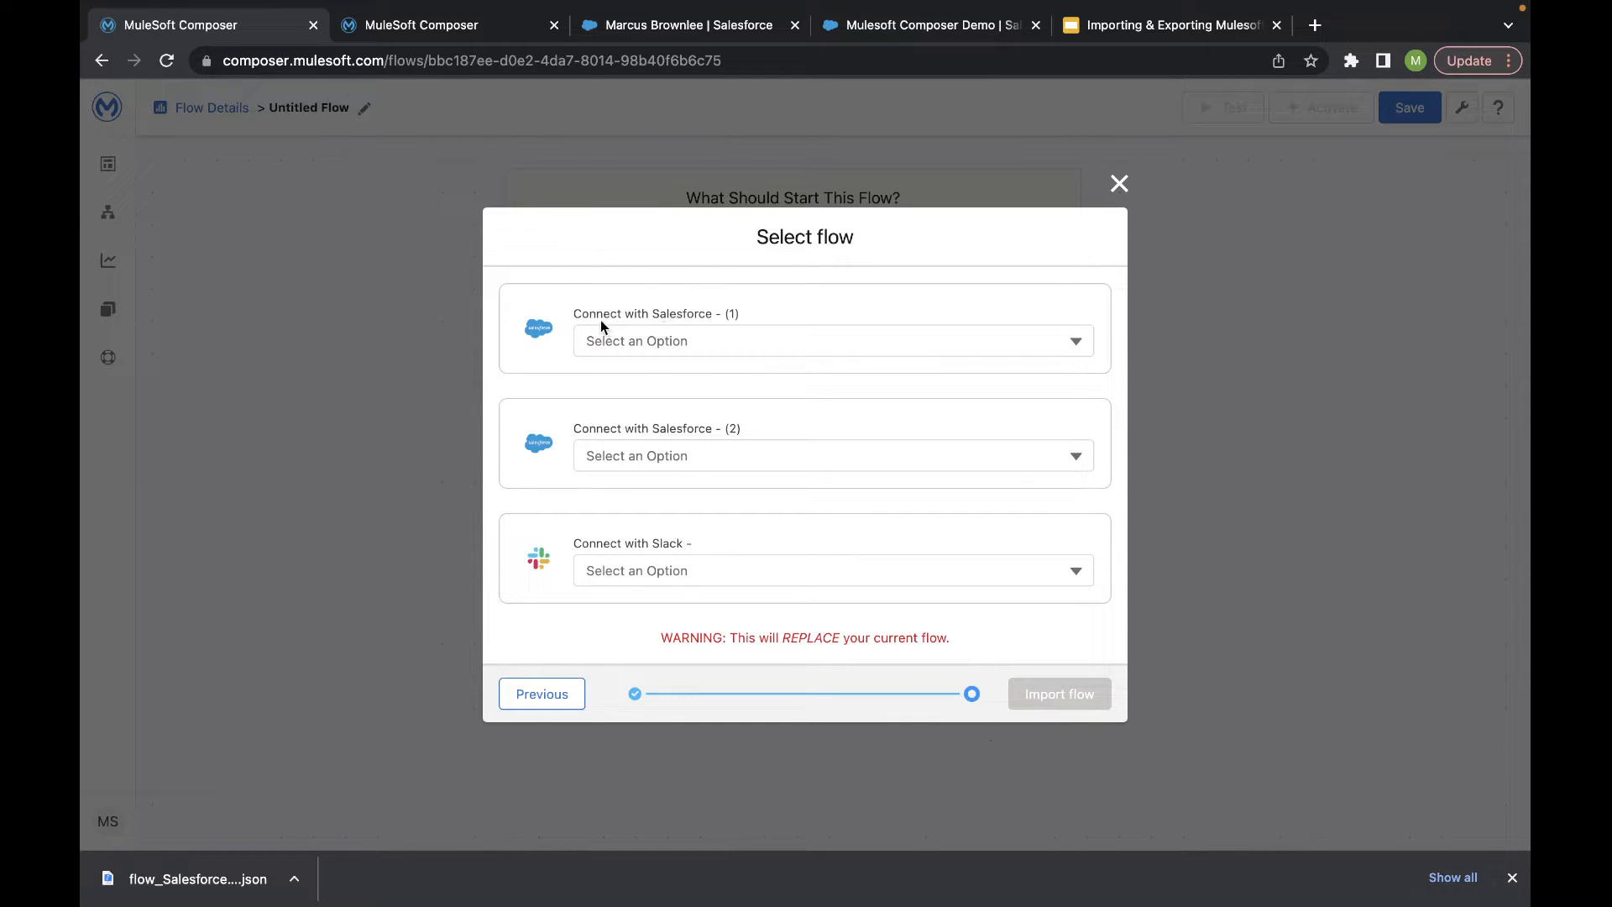
- Check which Salesforce connections the trigger and update action use in the original Salesforce Slack Salesforce Sync flow, and return to the import dialog
{"action": "left_click", "coordinate": [649, 341]}
{"action": "scroll", "coordinate": [646, 487], "scroll_direction": "down", "scroll_amount": 1}
{"action": "scroll", "coordinate": [646, 487], "scroll_direction": "up", "scroll_amount": 1}
{"action": "left_click", "coordinate": [429, 25]}
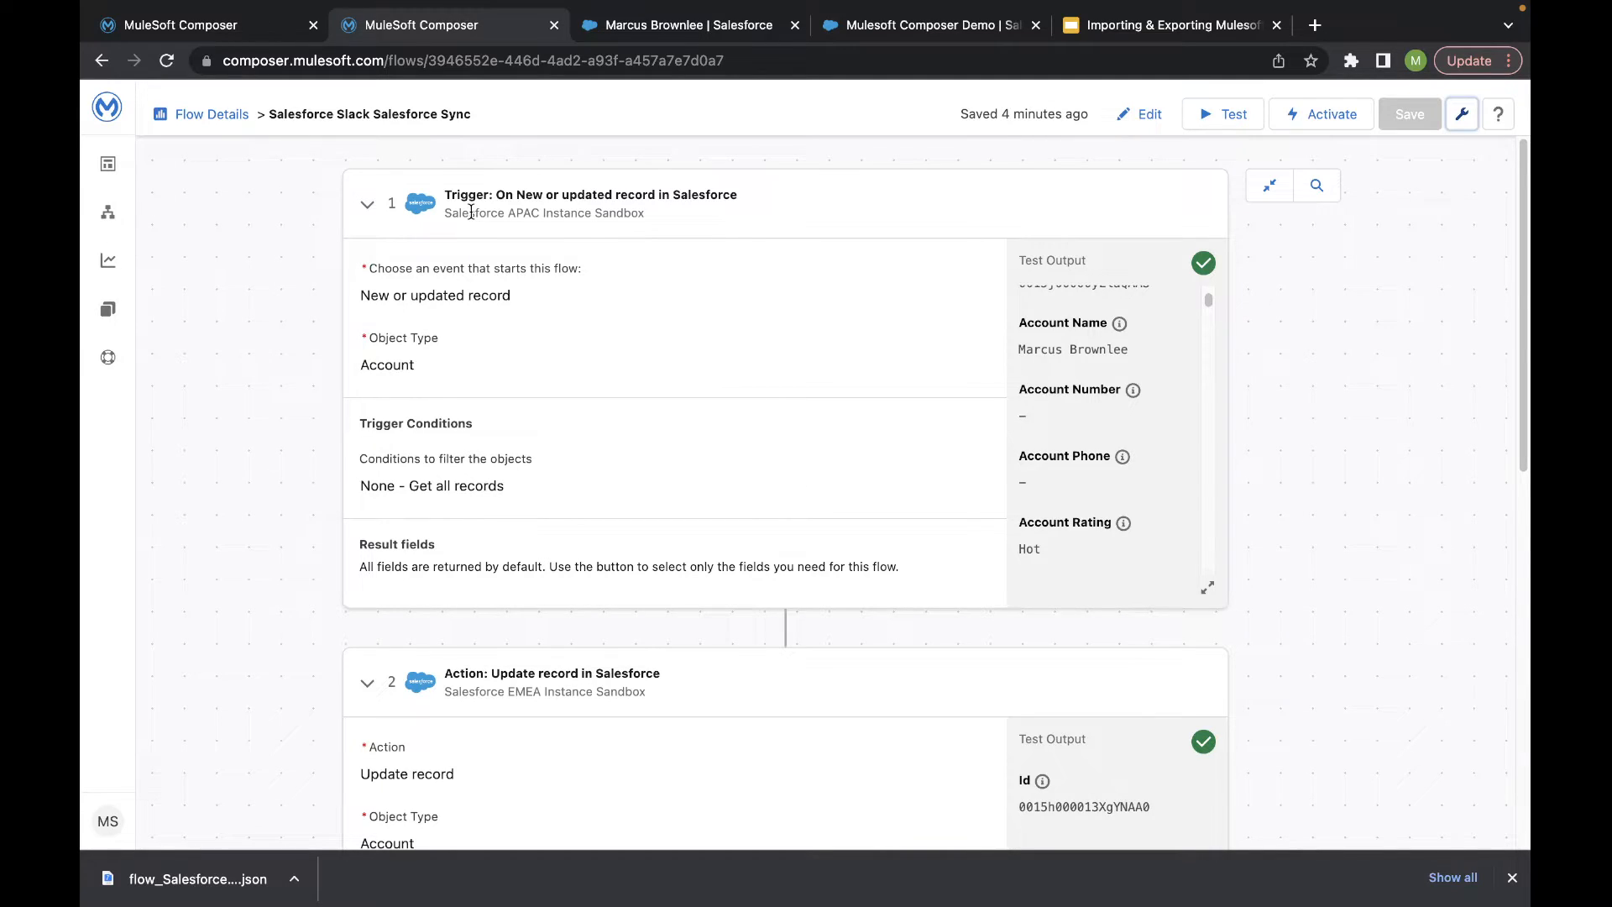
{"action": "left_click", "coordinate": [604, 215]}
{"action": "double_click", "coordinate": [605, 214]}
{"action": "left_click", "coordinate": [506, 213]}
{"action": "triple_click", "coordinate": [509, 214]}
{"action": "left_click", "coordinate": [535, 228]}
{"action": "triple_click", "coordinate": [501, 211]}
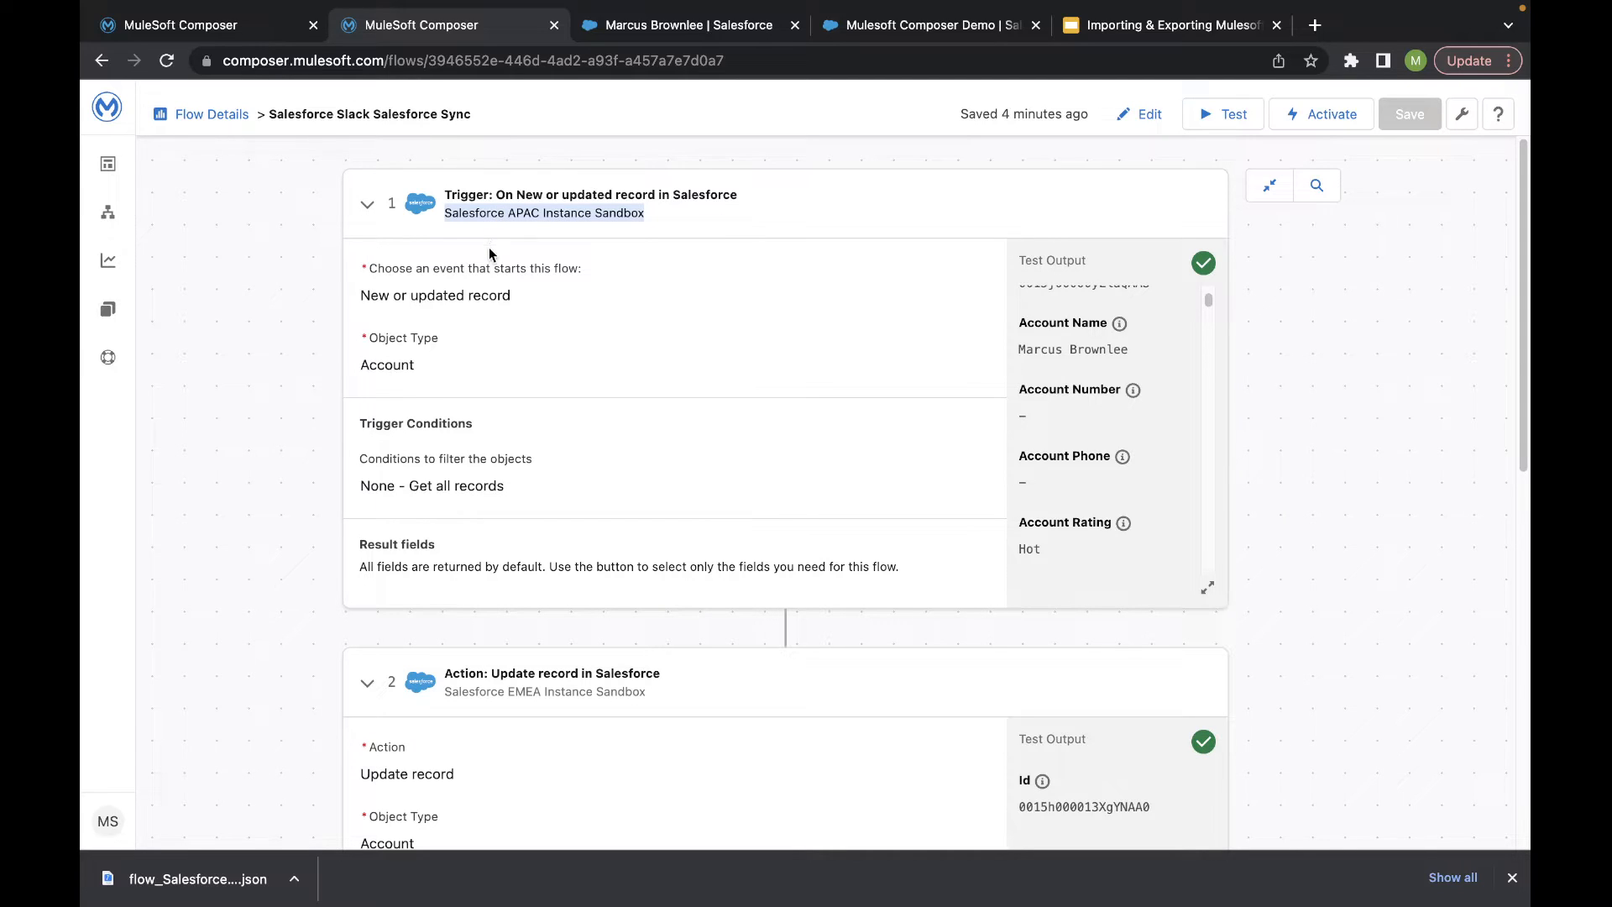
{"action": "left_click", "coordinate": [483, 272]}
{"action": "double_click", "coordinate": [481, 270]}
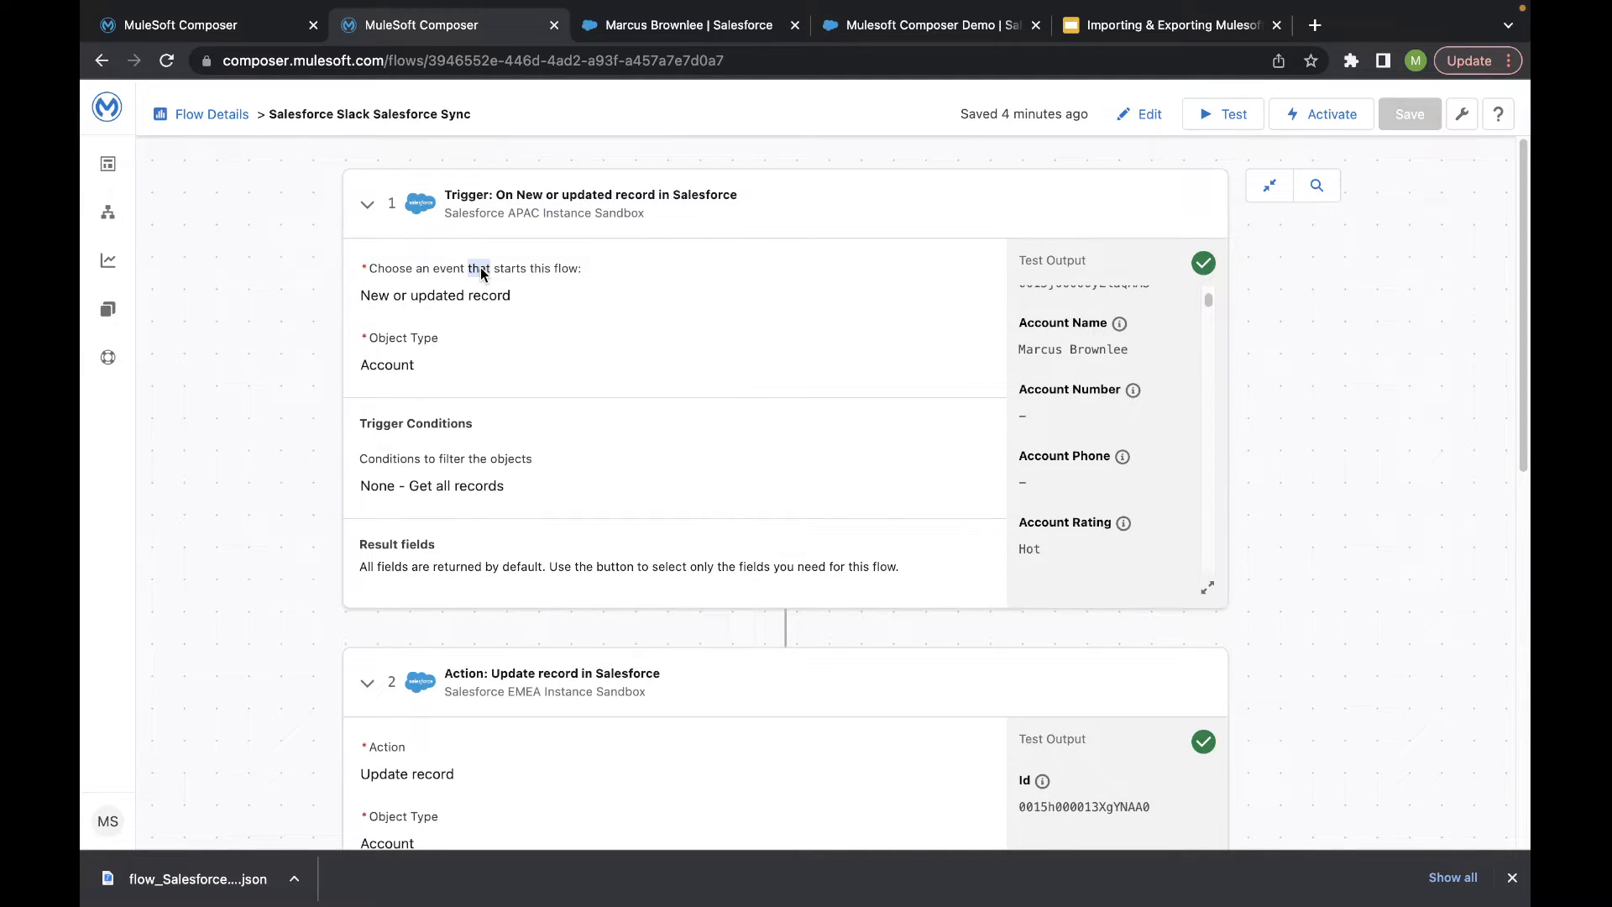
{"action": "triple_click", "coordinate": [494, 212]}
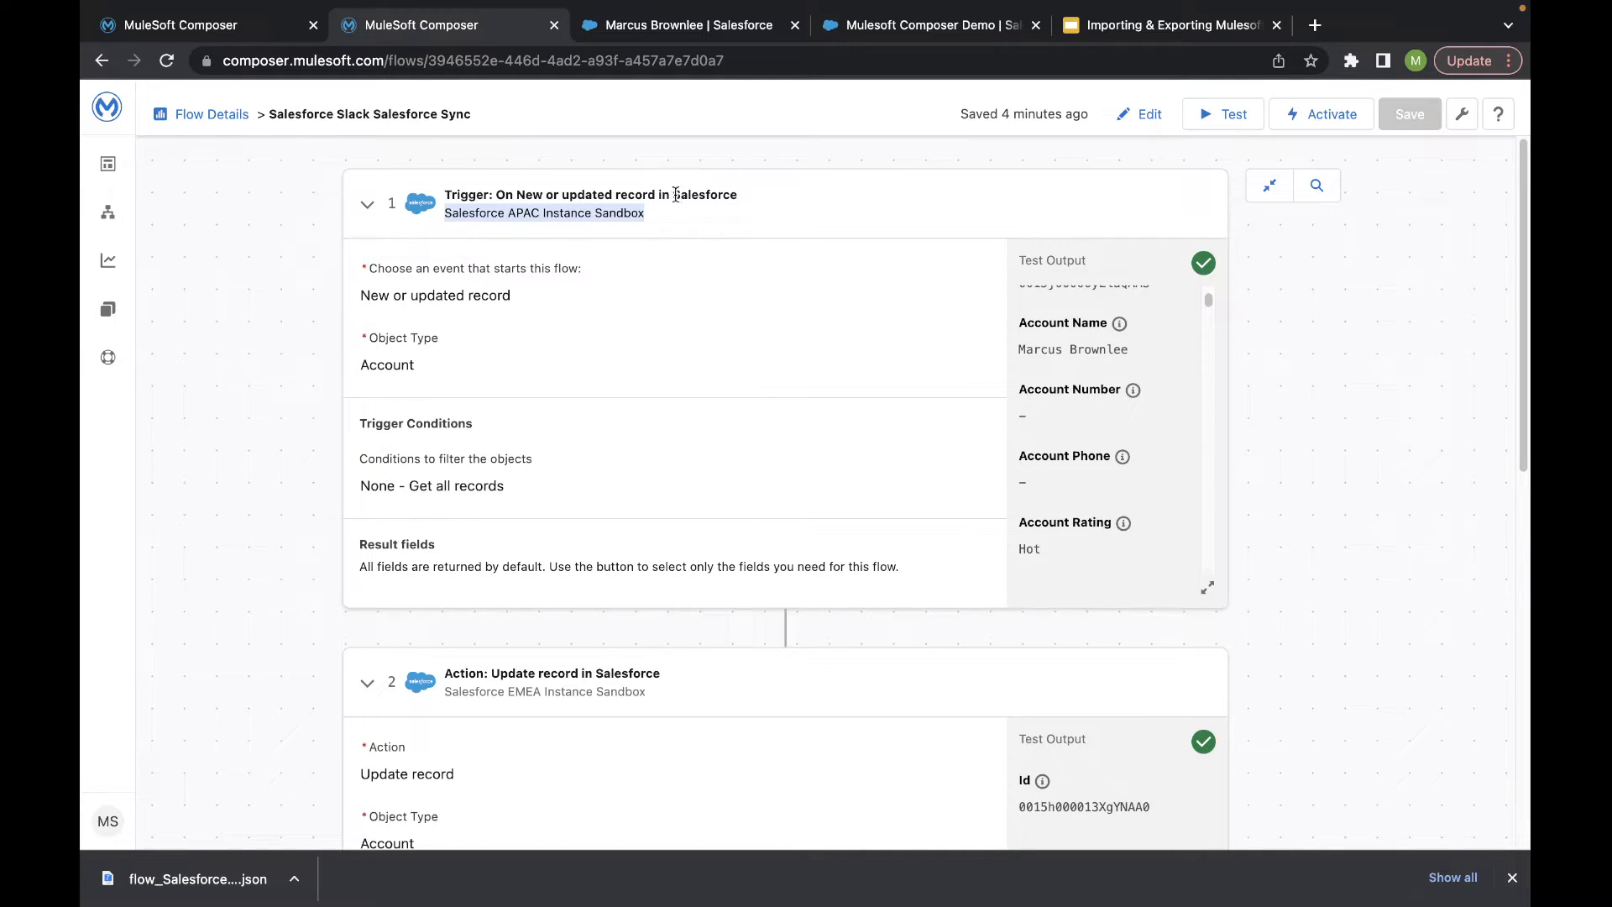
{"action": "scroll", "coordinate": [556, 292], "scroll_direction": "down", "scroll_amount": 5}
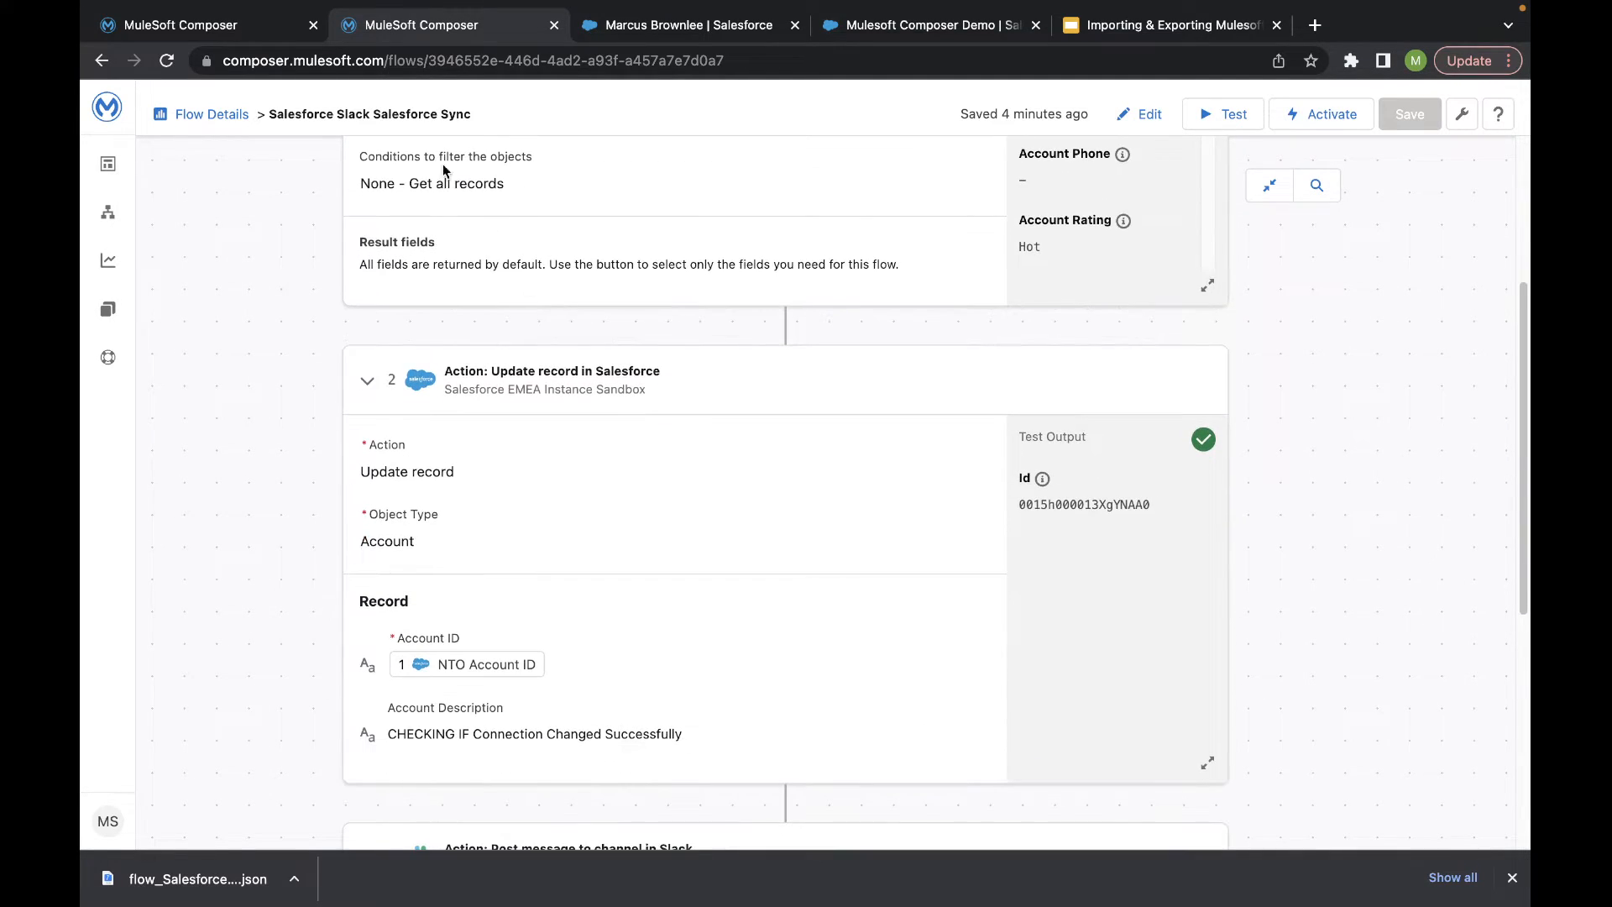
{"action": "left_click", "coordinate": [282, 37]}
{"action": "left_click", "coordinate": [443, 24]}
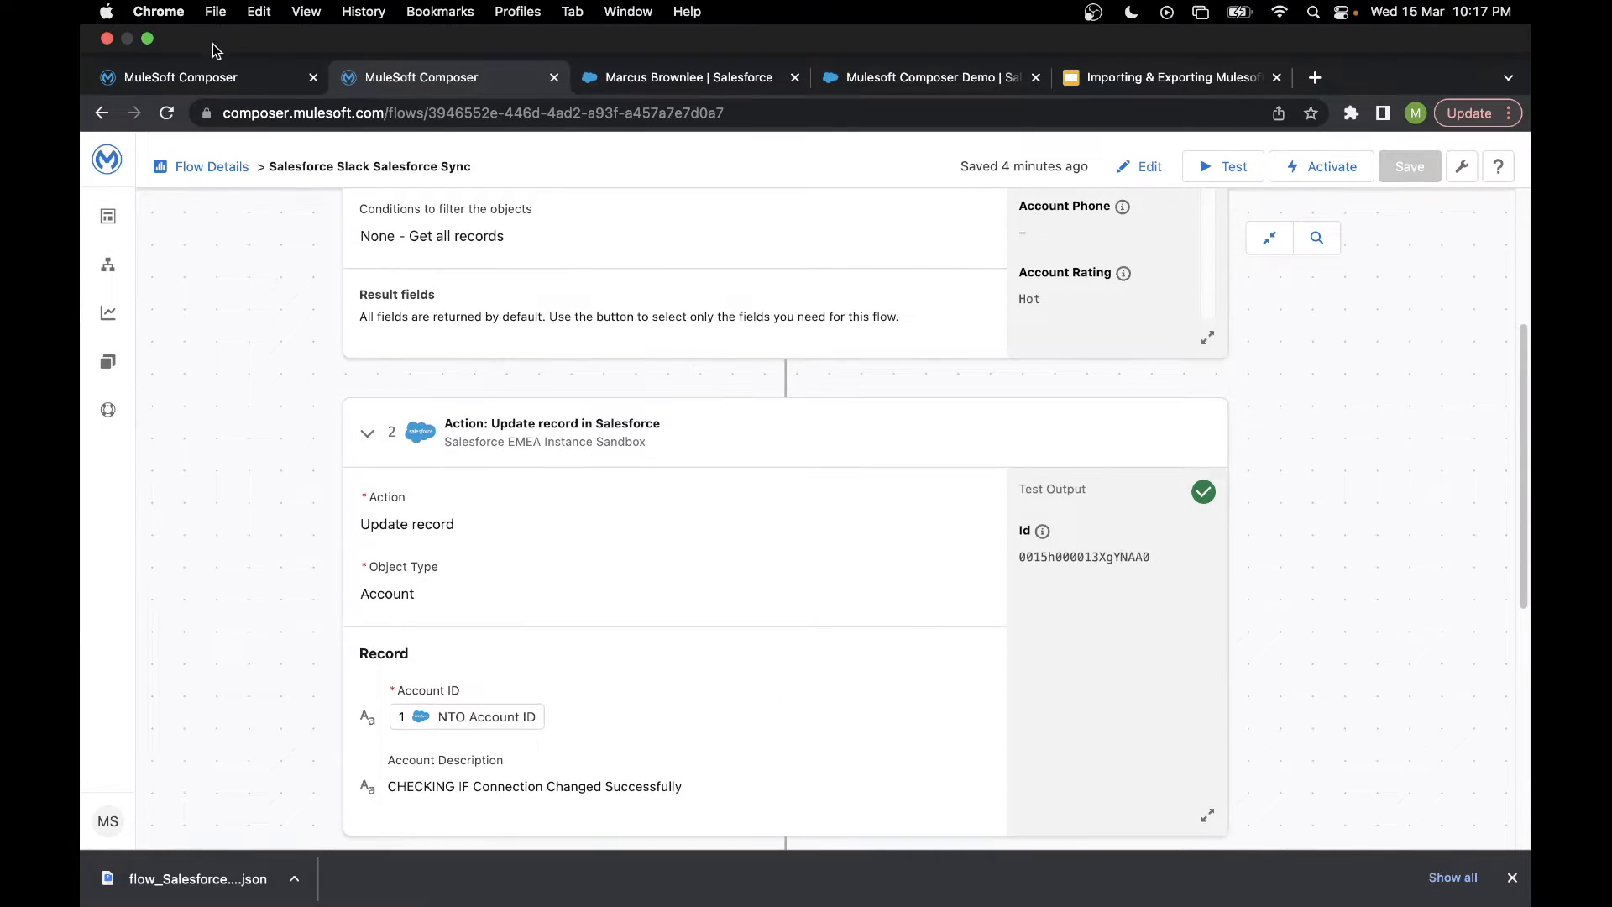
{"action": "left_click", "coordinate": [214, 79]}
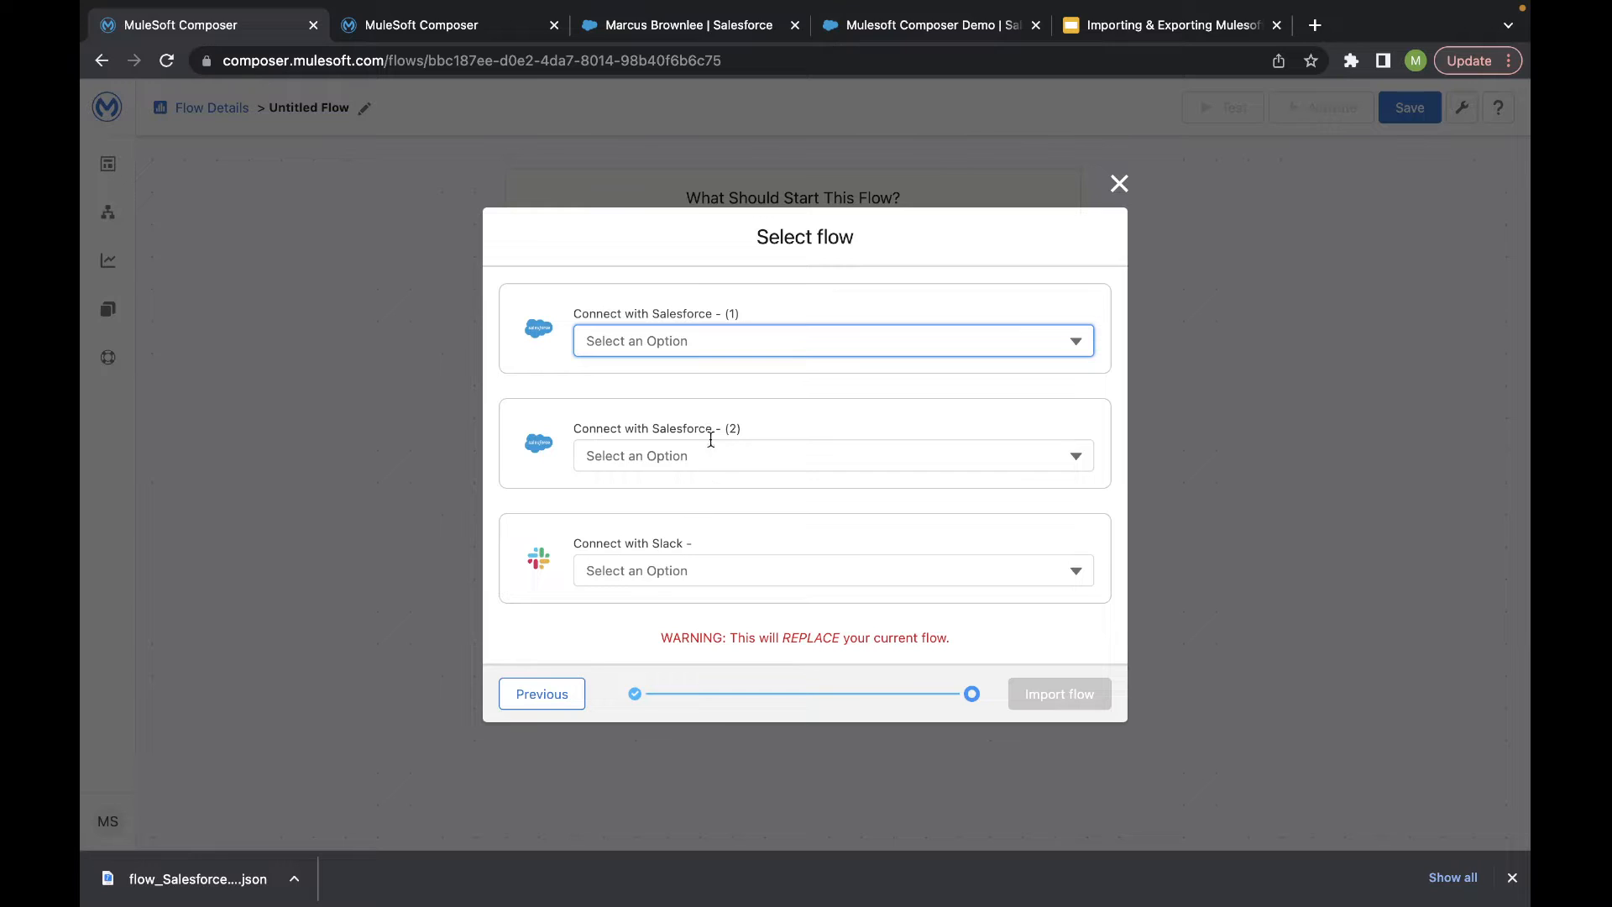
- Set the first Salesforce connection of the import to Salesforce APAC Instance Production and the second to Salesforce EMEA Instance Production
{"action": "left_click", "coordinate": [687, 341]}
{"action": "scroll", "coordinate": [691, 504], "scroll_direction": "down", "scroll_amount": 2}
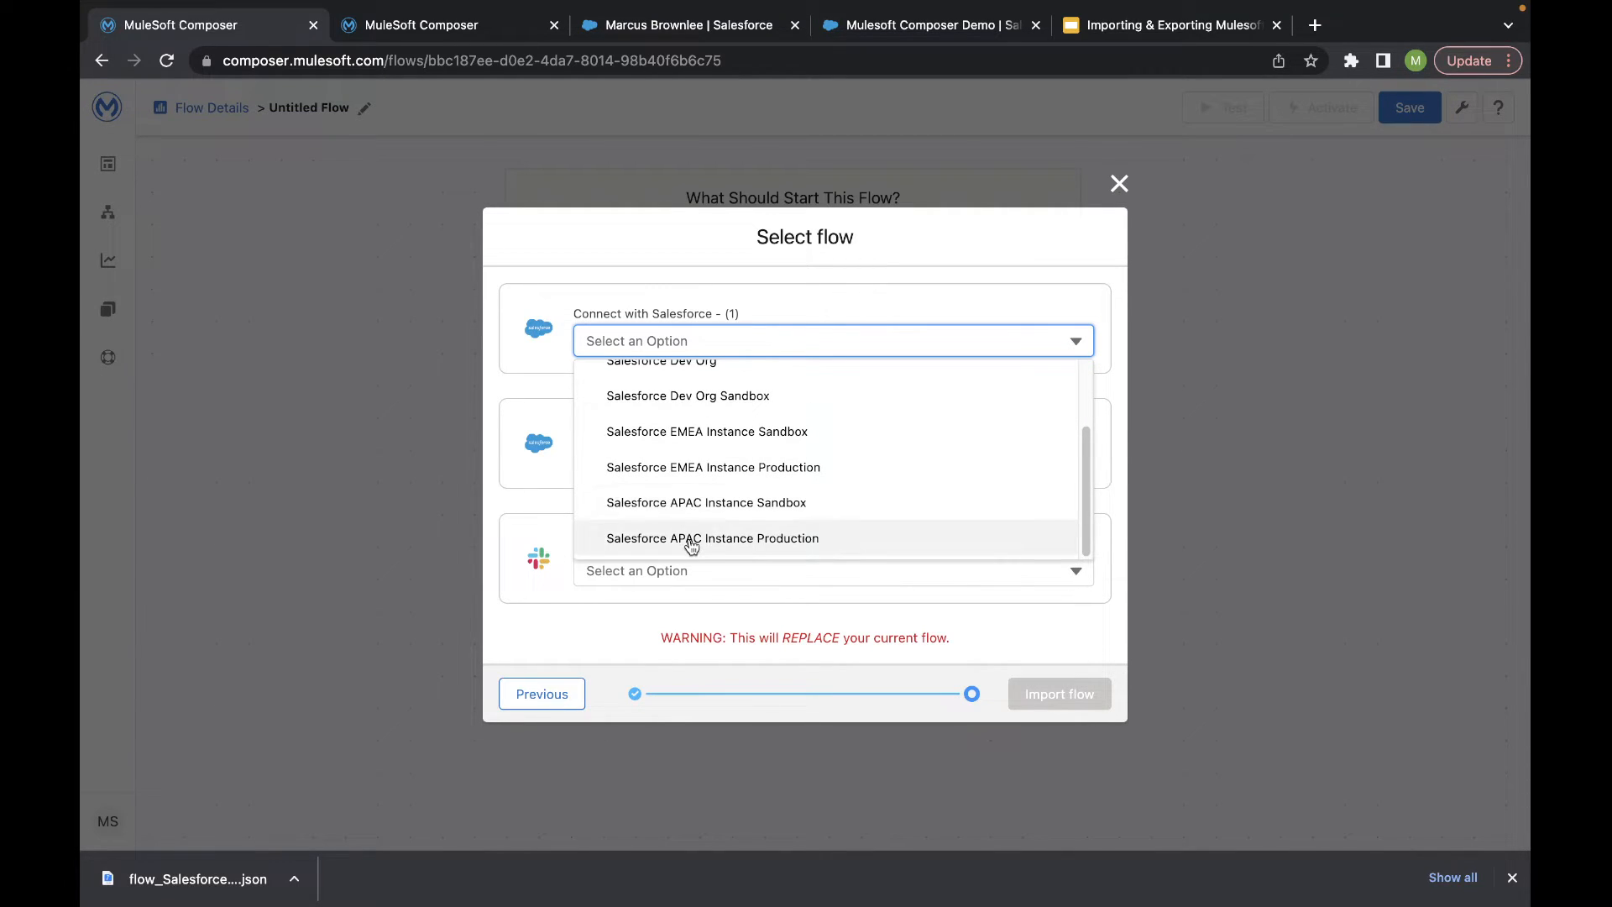
{"action": "left_click", "coordinate": [688, 542]}
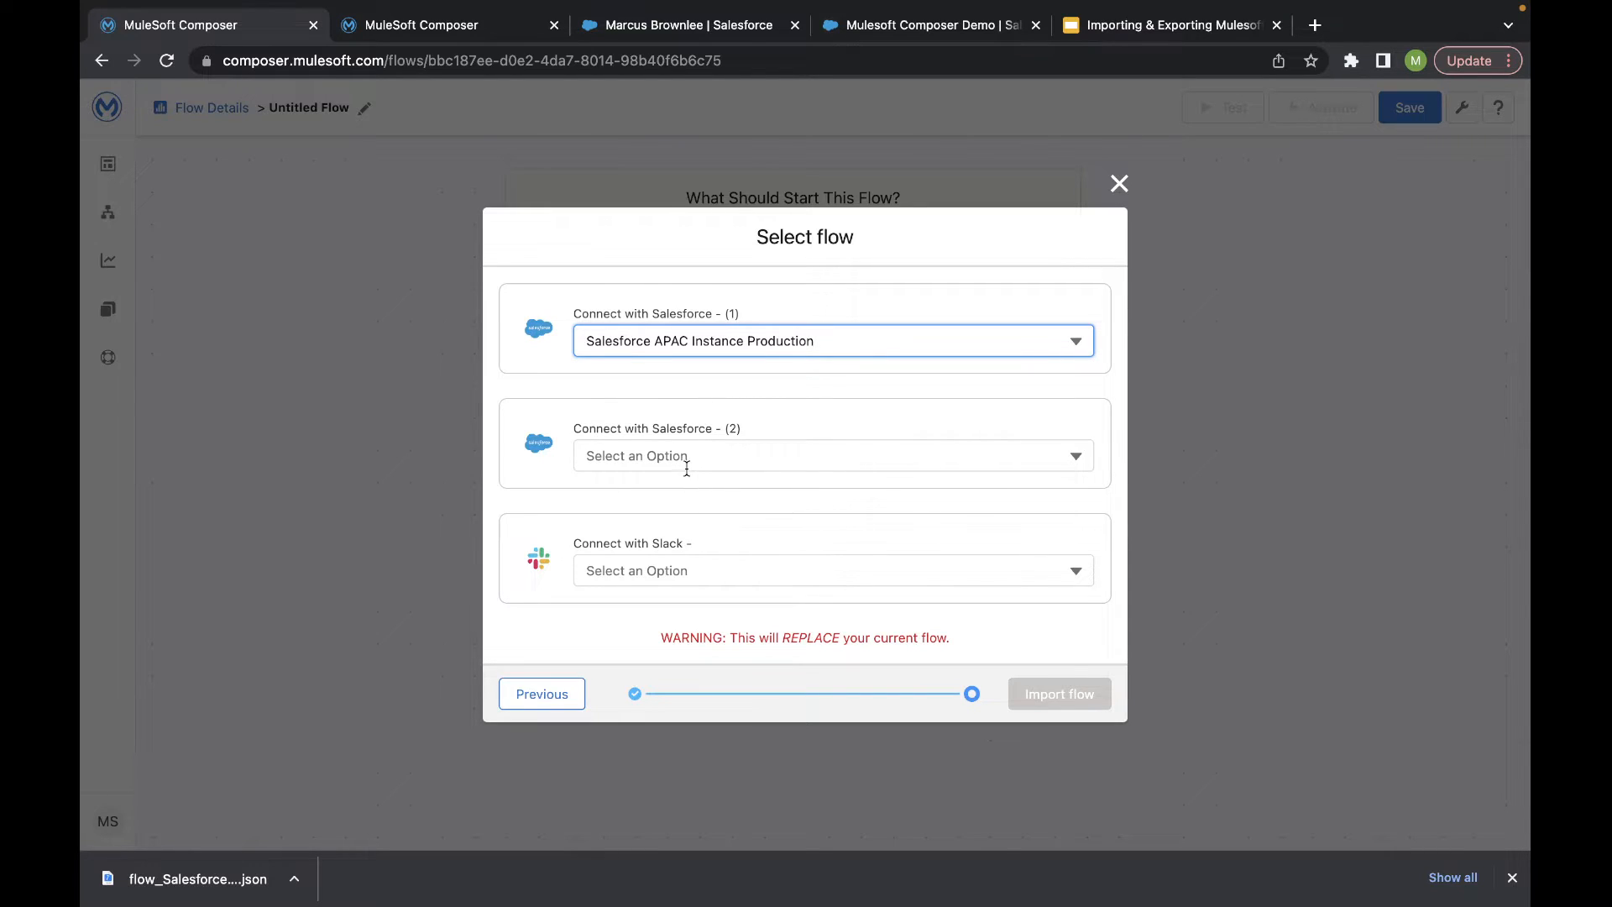
{"action": "left_click", "coordinate": [687, 457]}
{"action": "scroll", "coordinate": [686, 452], "scroll_direction": "down", "scroll_amount": 3}
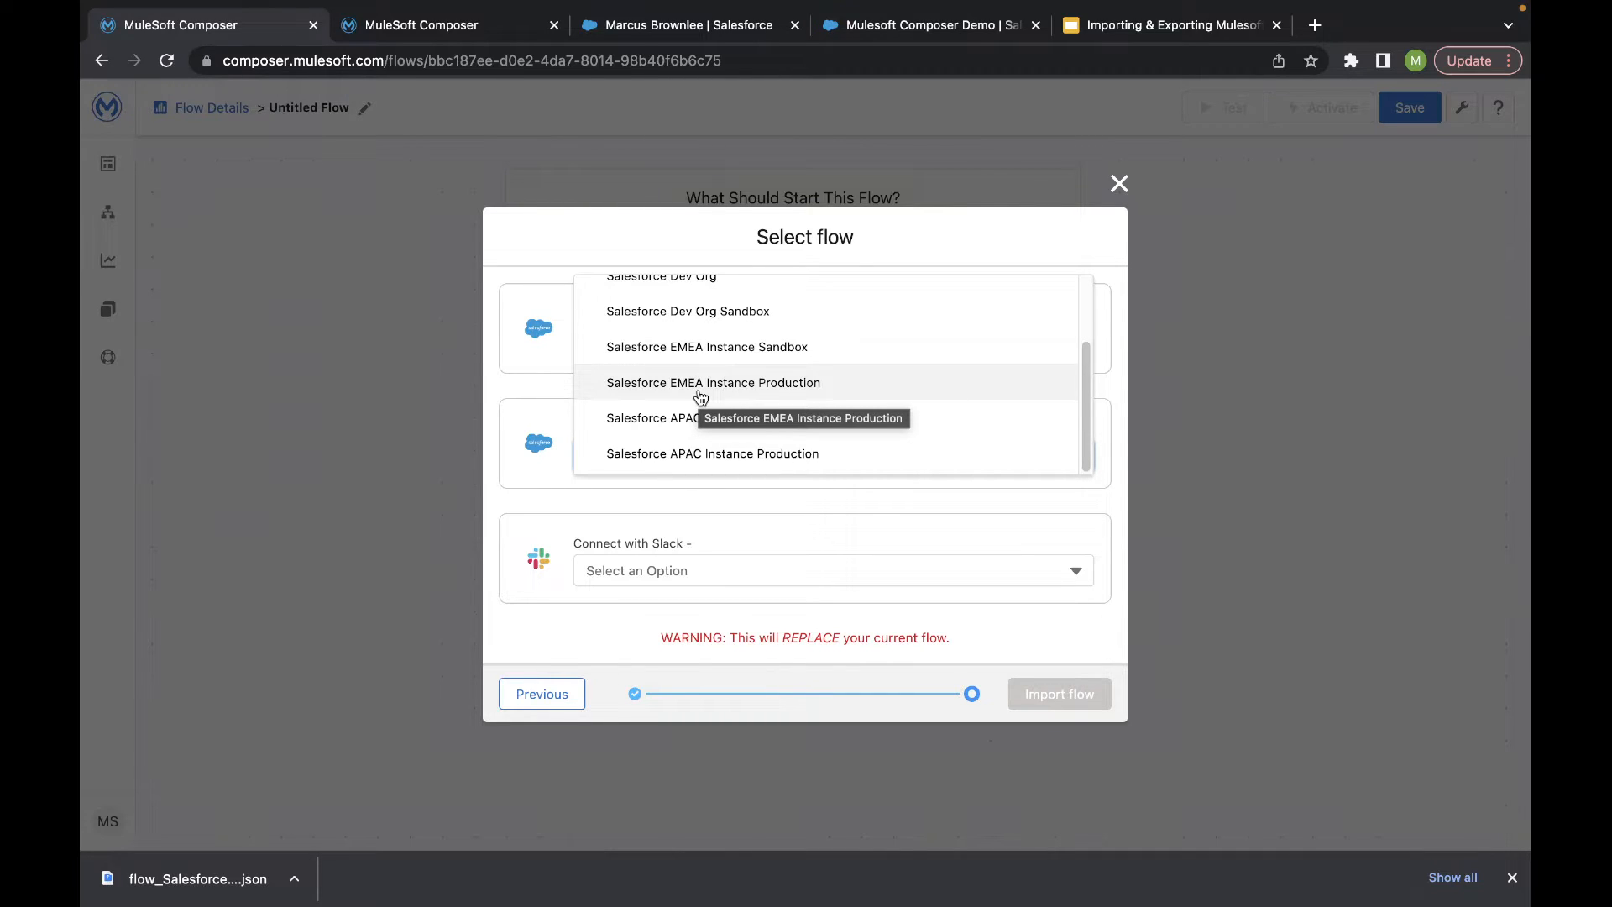
{"action": "left_click", "coordinate": [700, 392]}
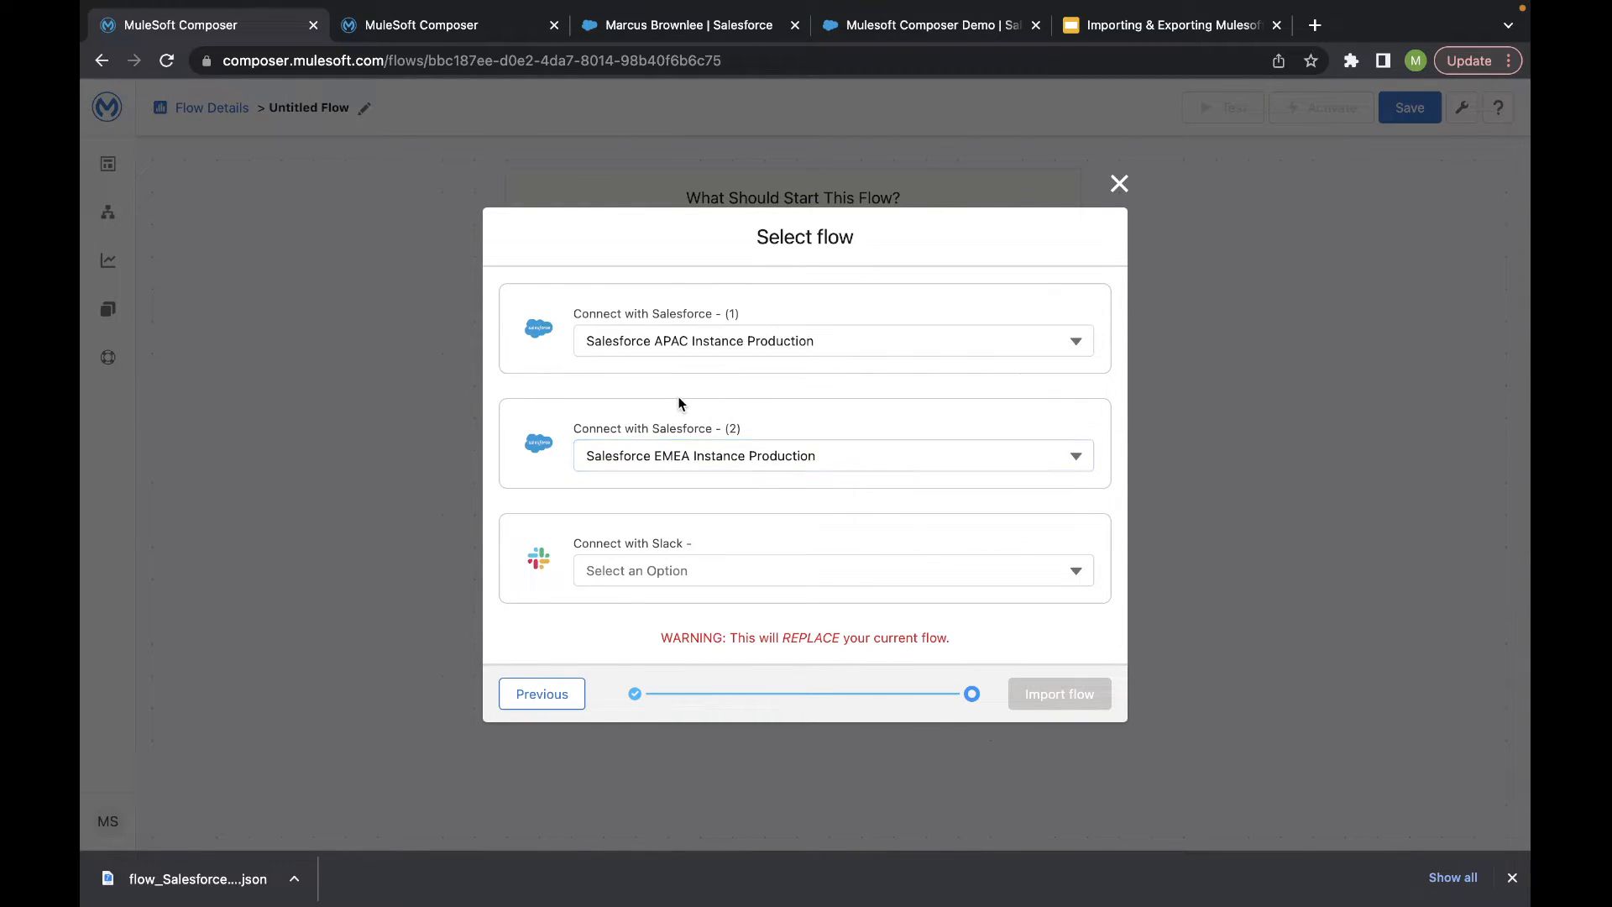
- Set the Slack connection to Slack Personal Workspace and import the flow
{"action": "left_click", "coordinate": [624, 570]}
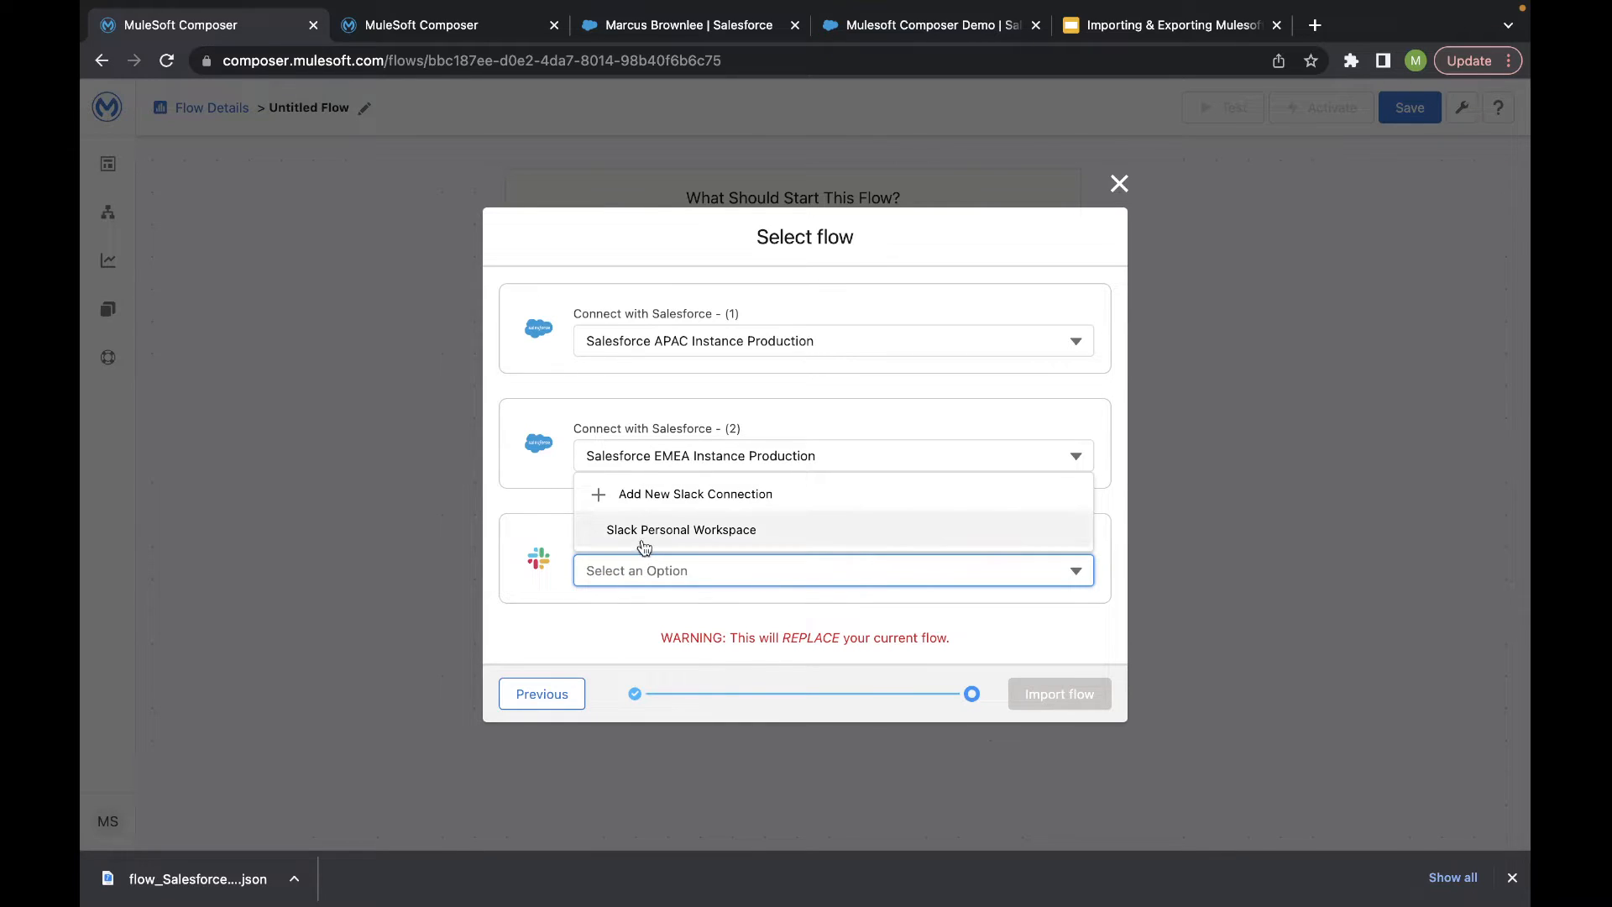
{"action": "left_click", "coordinate": [644, 537]}
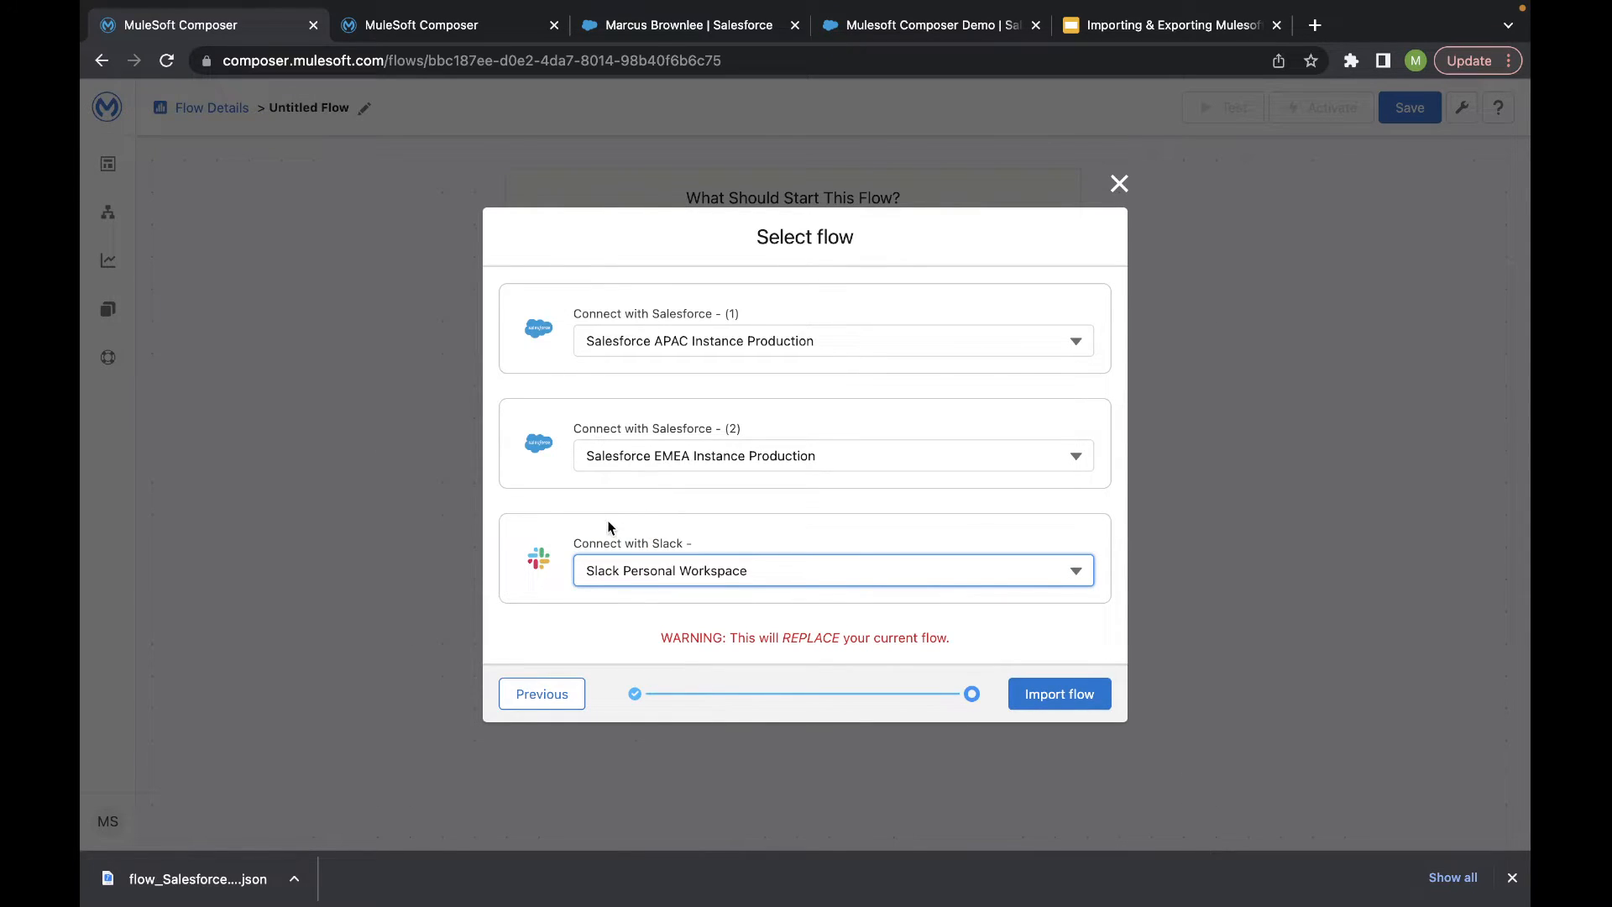
{"action": "left_click", "coordinate": [609, 493]}
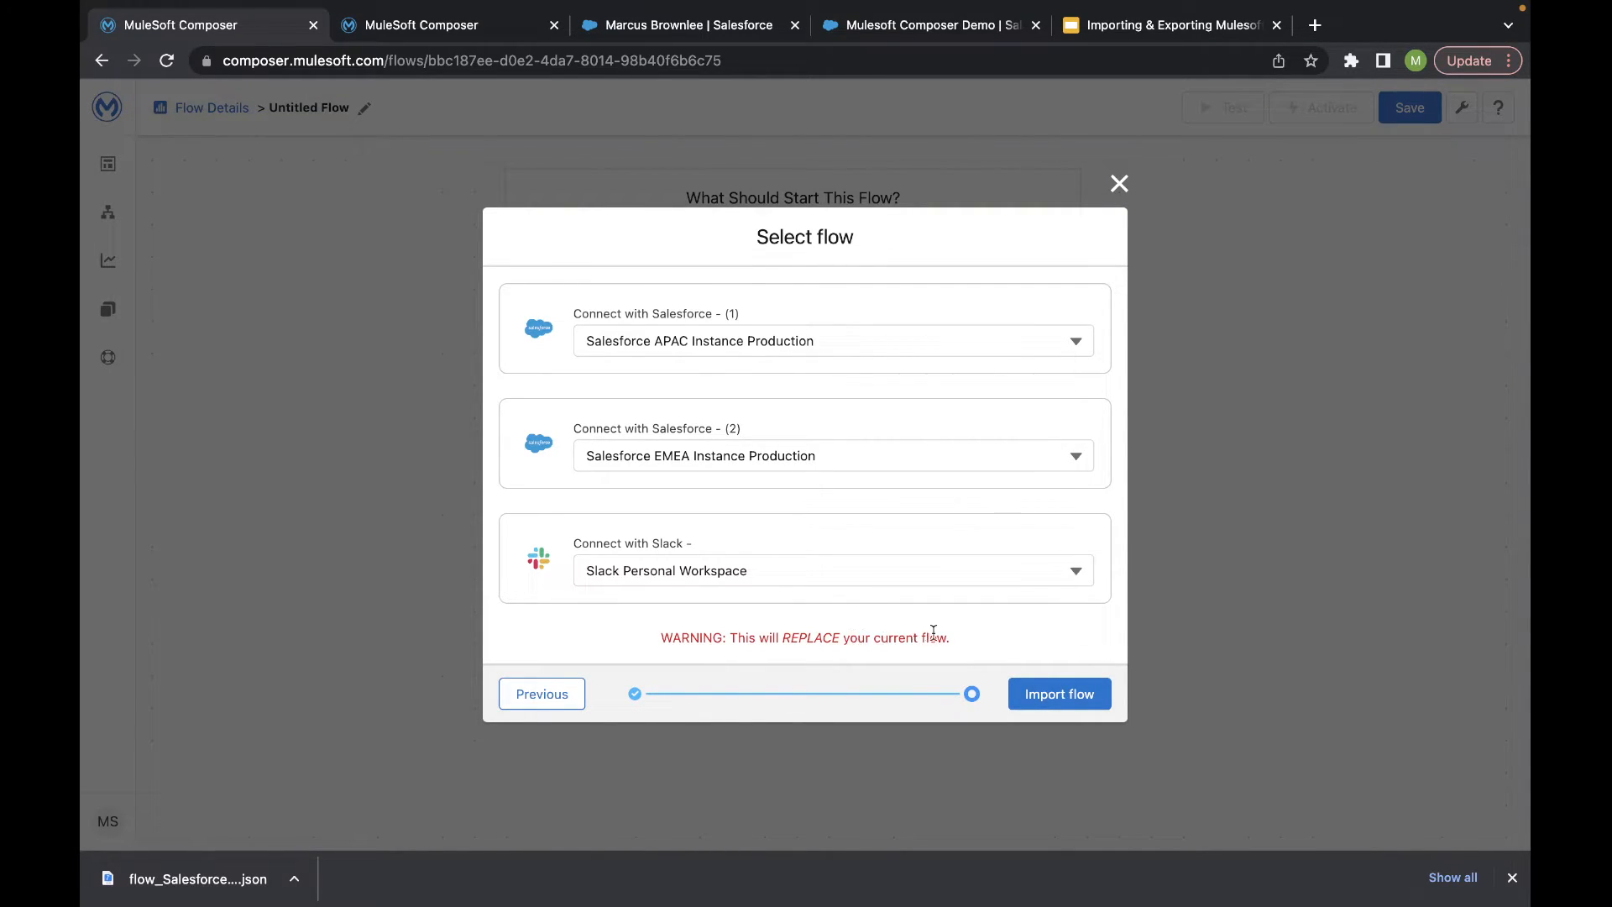
{"action": "left_click", "coordinate": [1037, 692]}
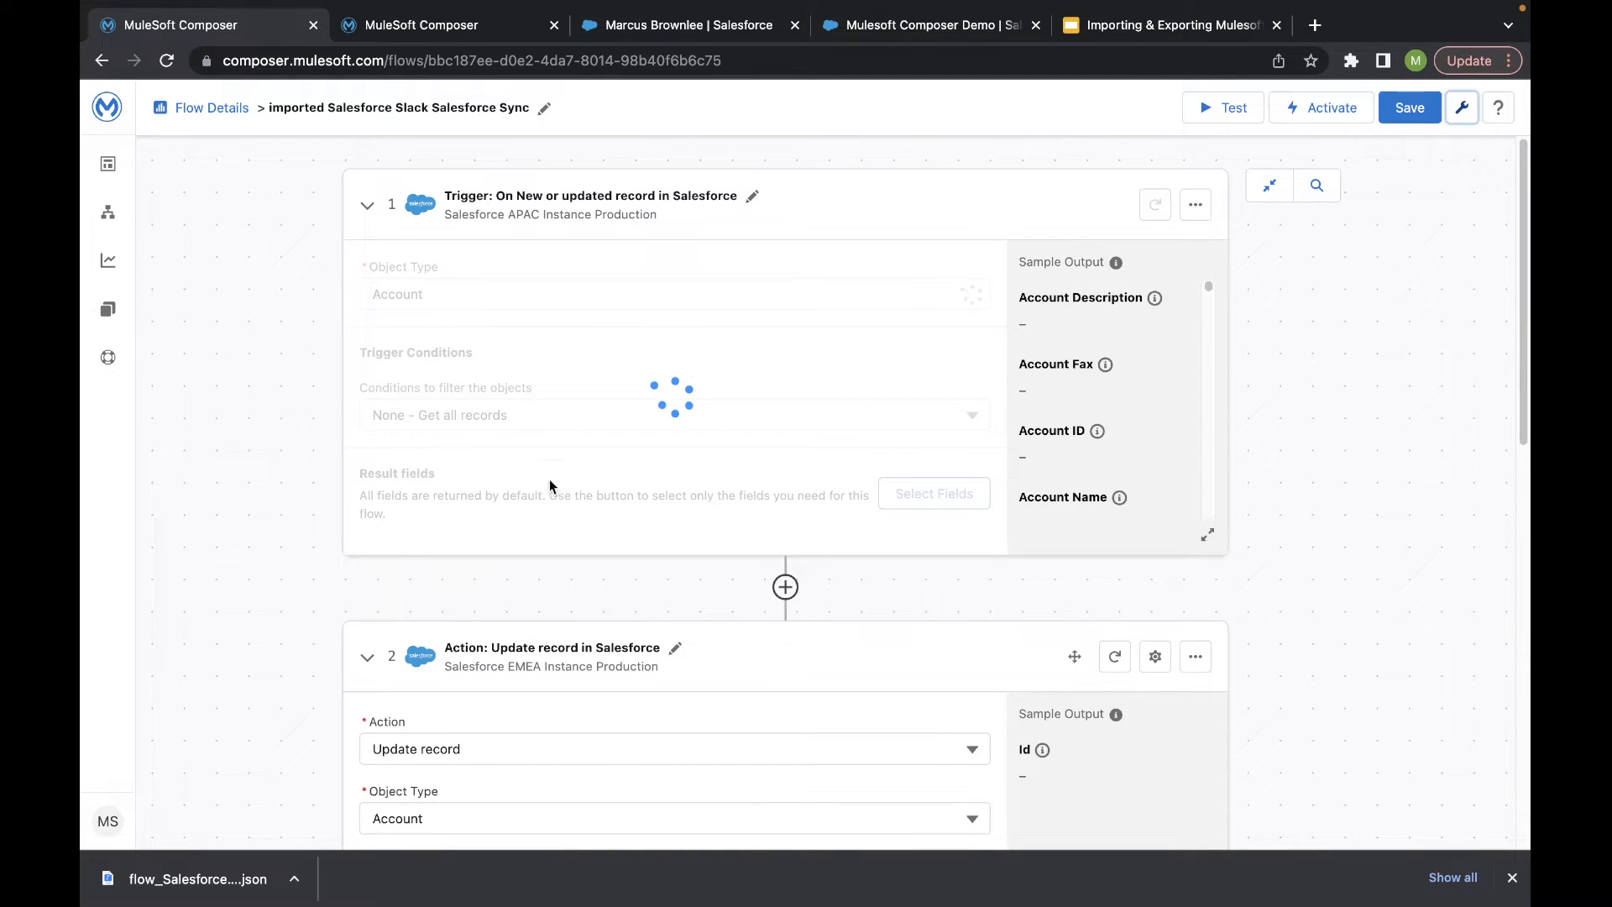
- Compare the imported flow's name with the original's and examine the imported trigger, Salesforce update action and Slack message action
{"action": "scroll", "coordinate": [516, 587], "scroll_direction": "down", "scroll_amount": 10}
{"action": "scroll", "coordinate": [516, 588], "scroll_direction": "down", "scroll_amount": 2}
{"action": "scroll", "coordinate": [515, 588], "scroll_direction": "up", "scroll_amount": 11}
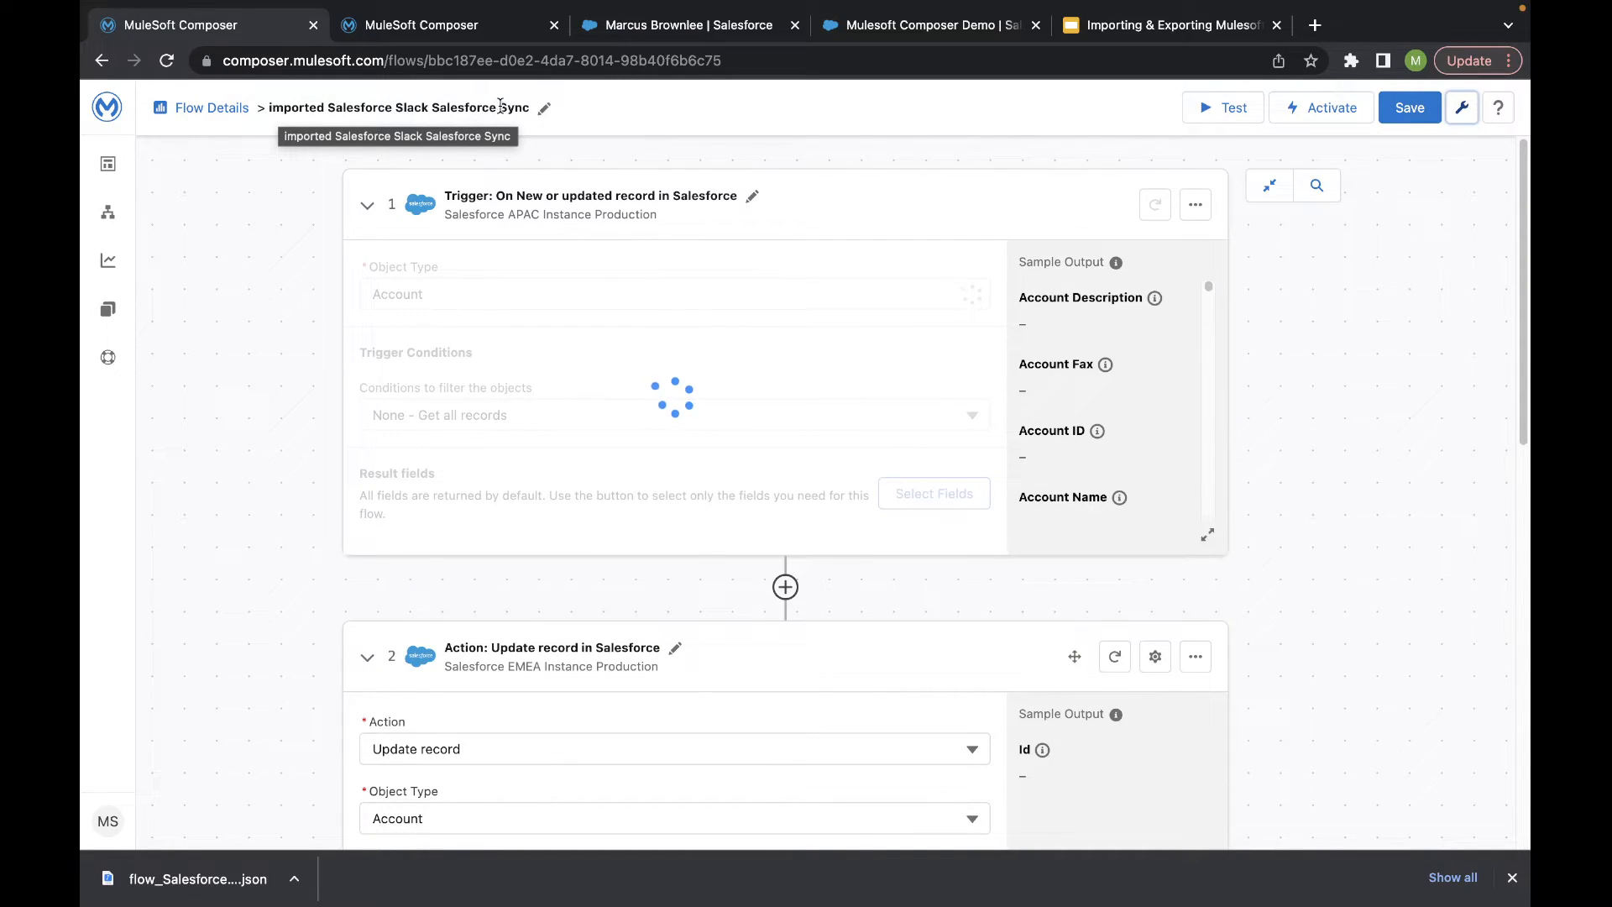
{"action": "left_click", "coordinate": [440, 27]}
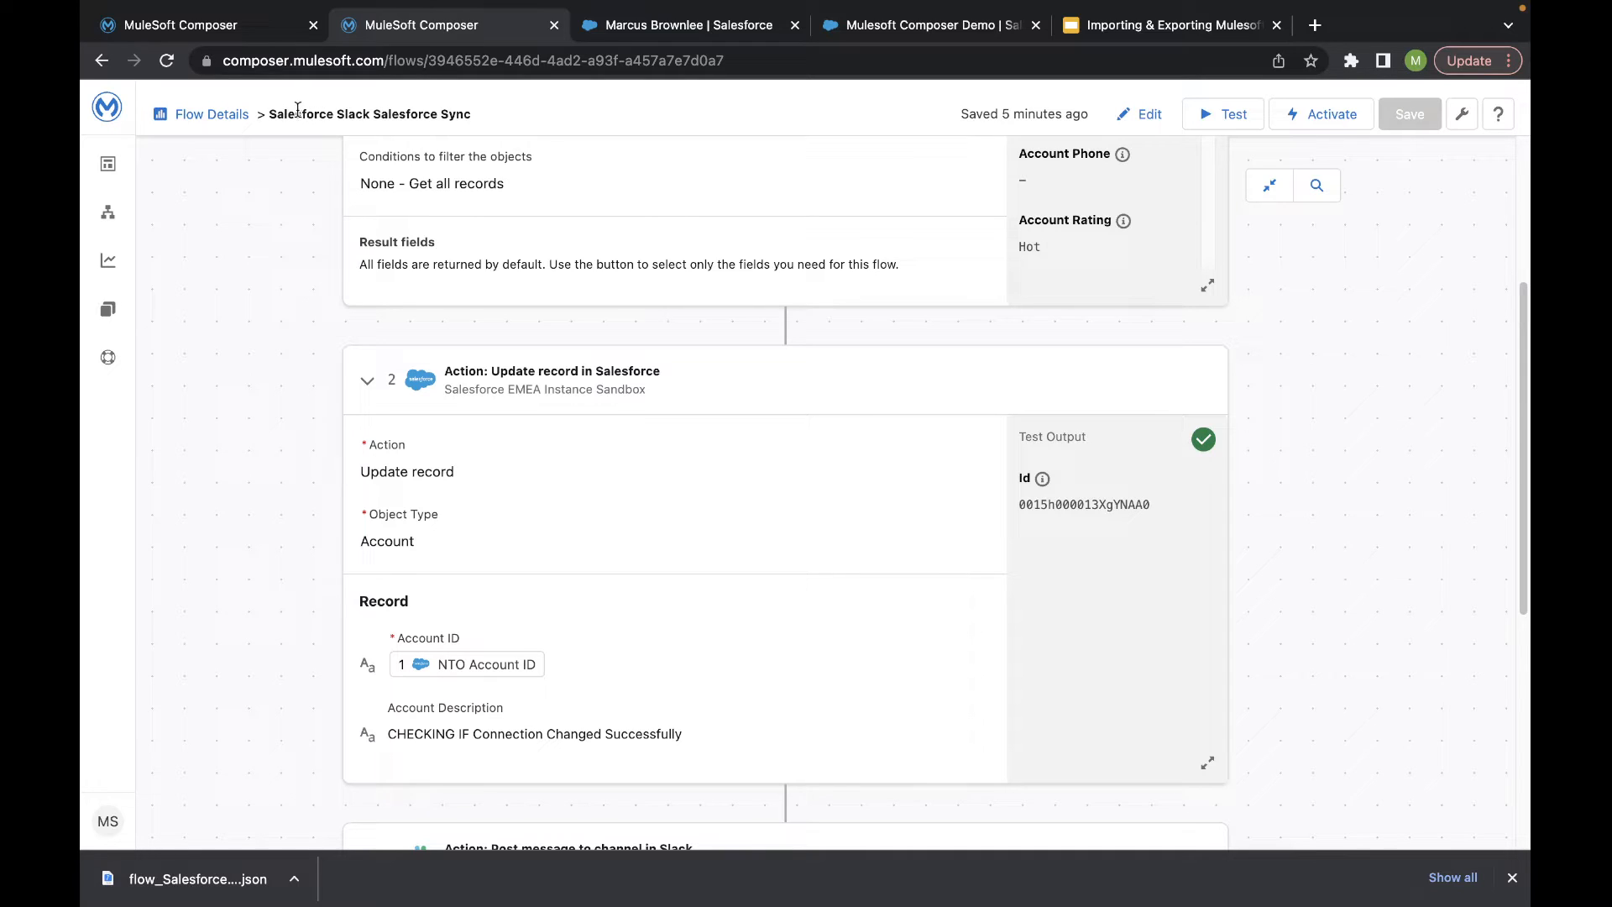
{"action": "left_click", "coordinate": [245, 32]}
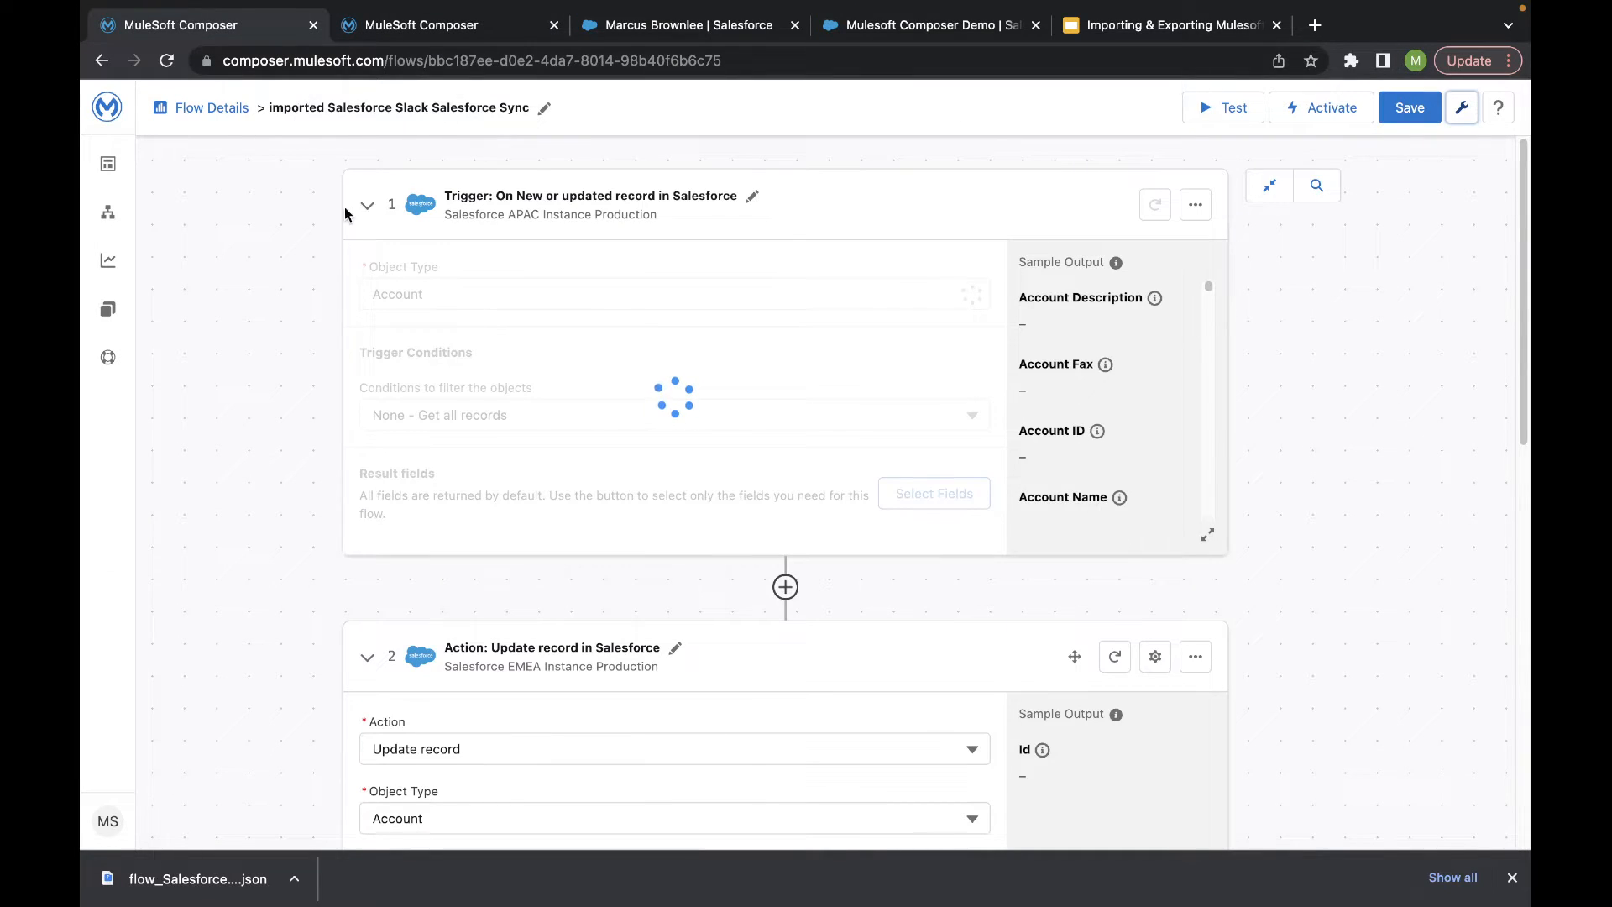
{"action": "left_click", "coordinate": [311, 242]}
{"action": "scroll", "coordinate": [458, 563], "scroll_direction": "down", "scroll_amount": 1}
{"action": "scroll", "coordinate": [458, 568], "scroll_direction": "down", "scroll_amount": 10}
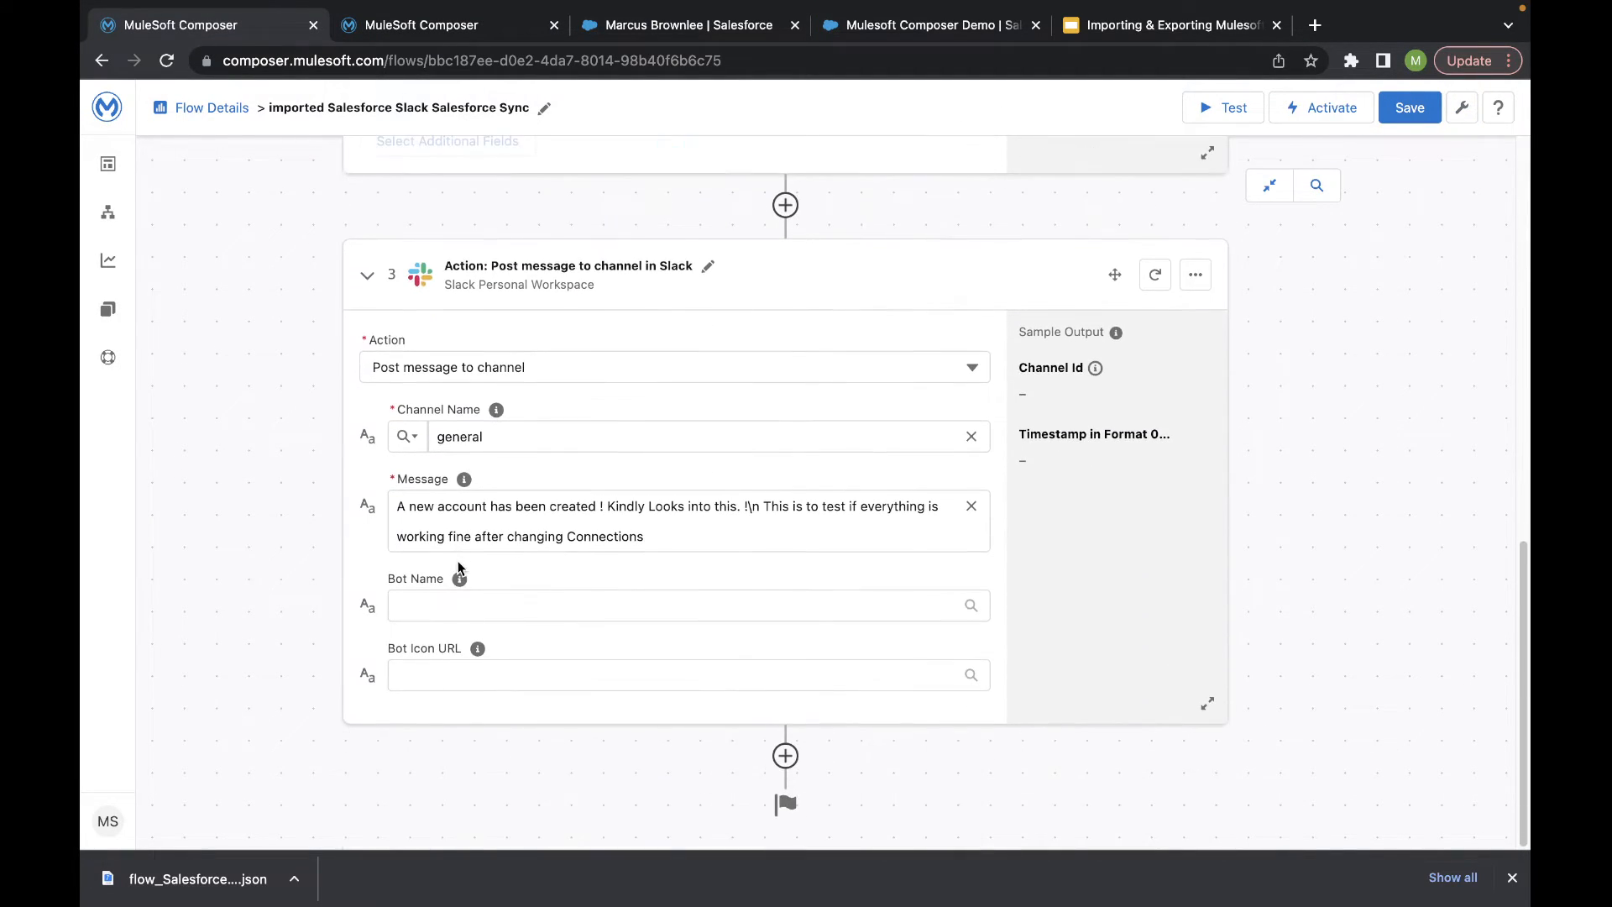
{"action": "scroll", "coordinate": [685, 317], "scroll_direction": "up", "scroll_amount": 5}
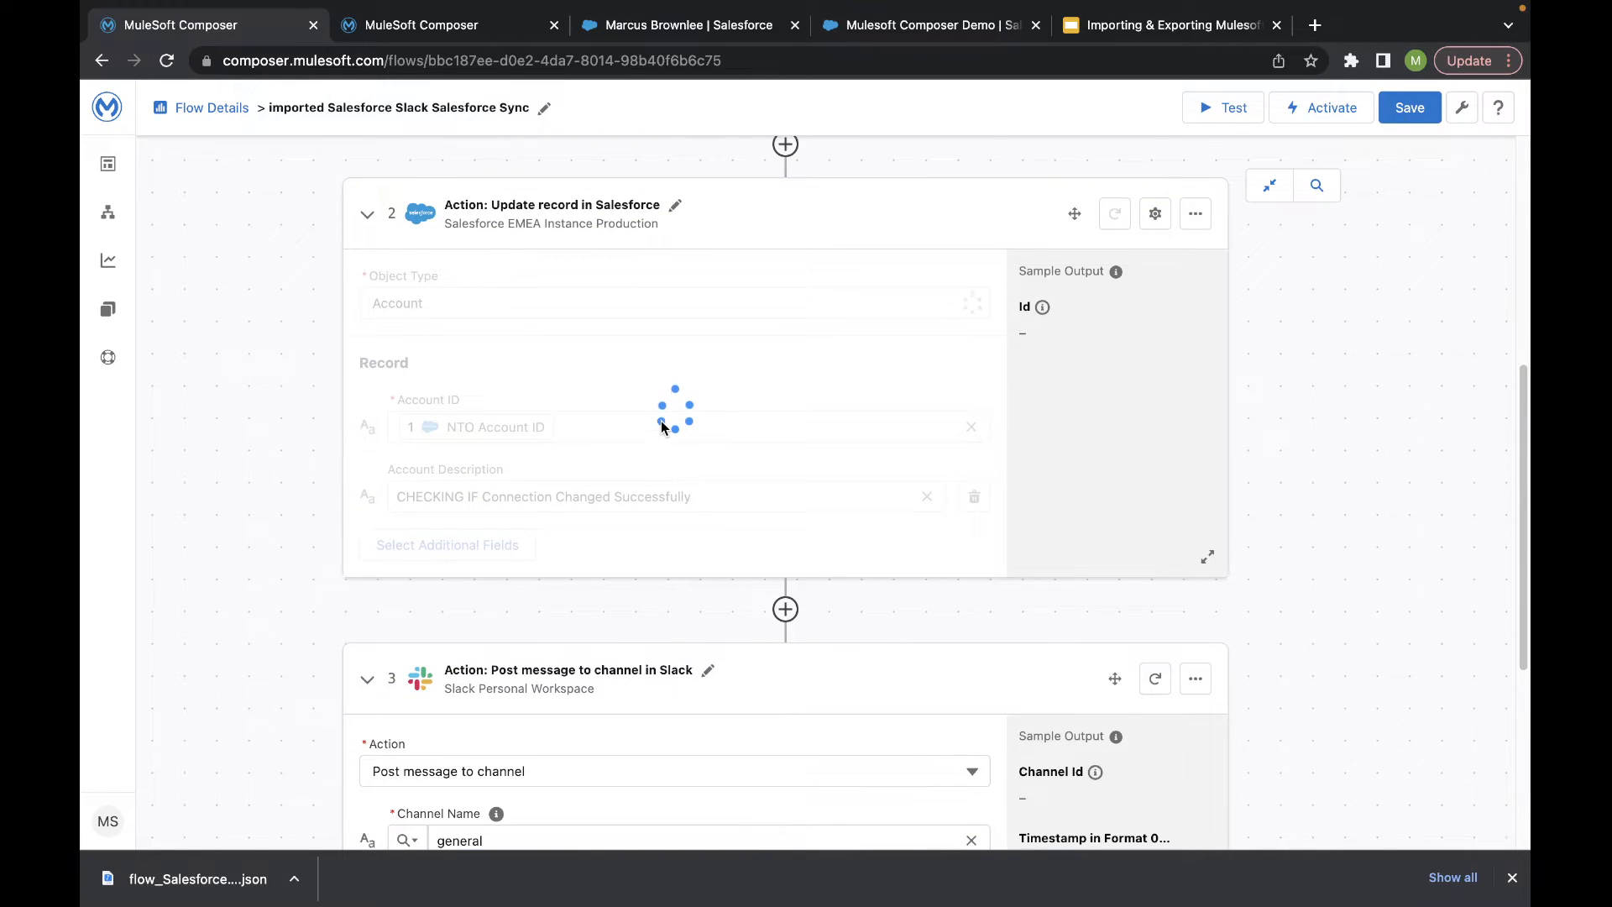
{"action": "scroll", "coordinate": [662, 427], "scroll_direction": "up", "scroll_amount": 6}
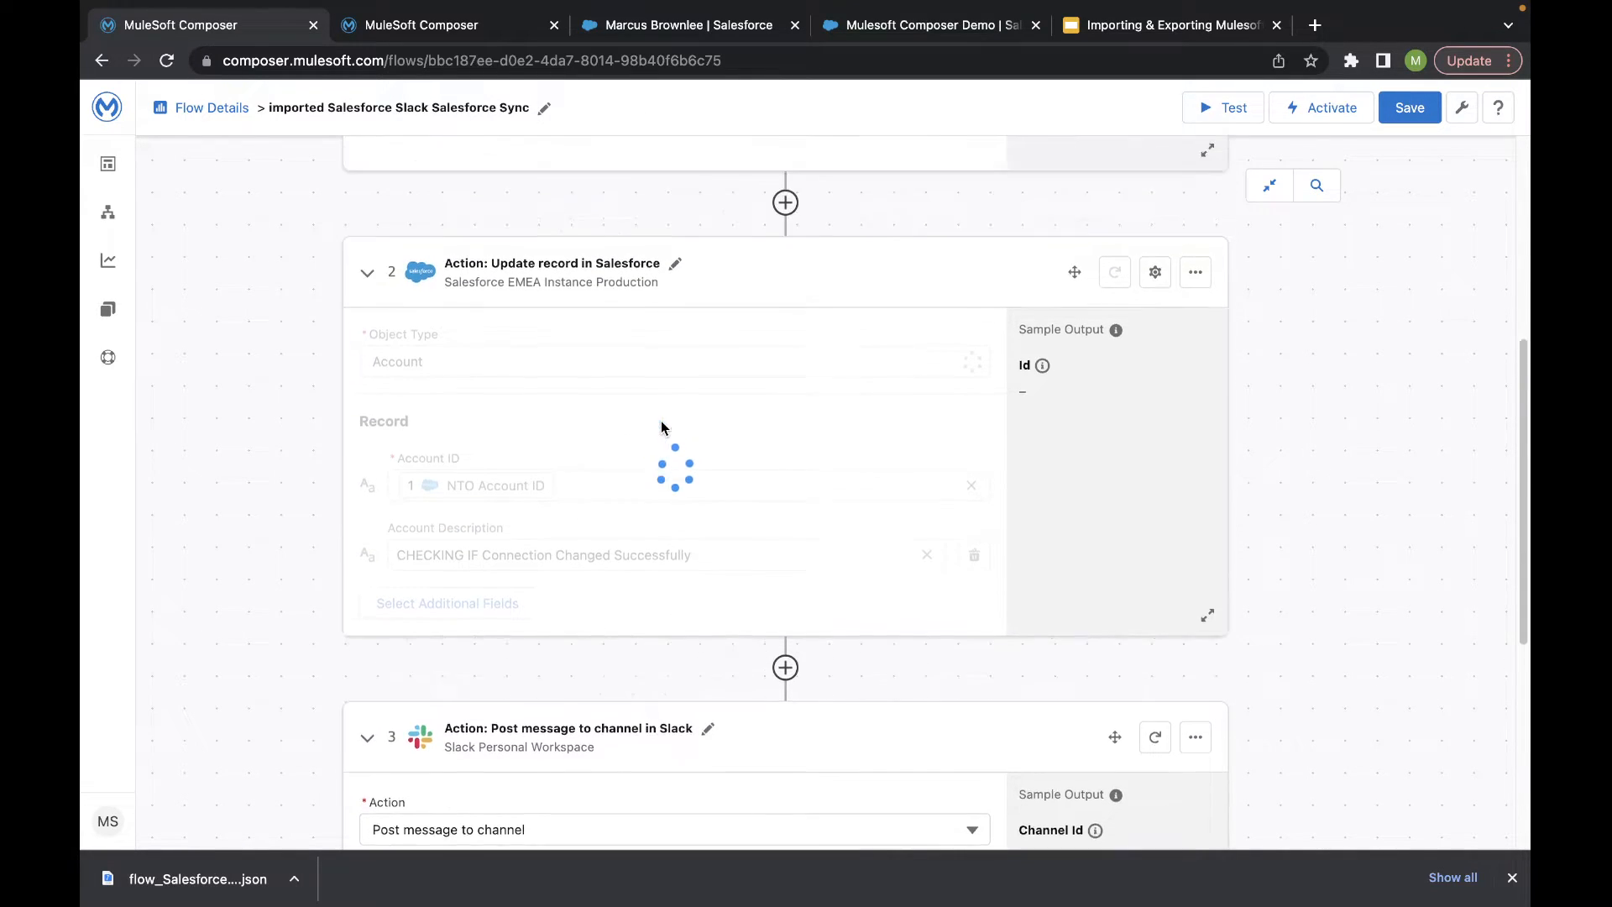
- Switch to the source account record in Salesforce, reload it and check its details down to the Description field
{"action": "left_click", "coordinate": [722, 33]}
{"action": "scroll", "coordinate": [587, 499], "scroll_direction": "down", "scroll_amount": 10}
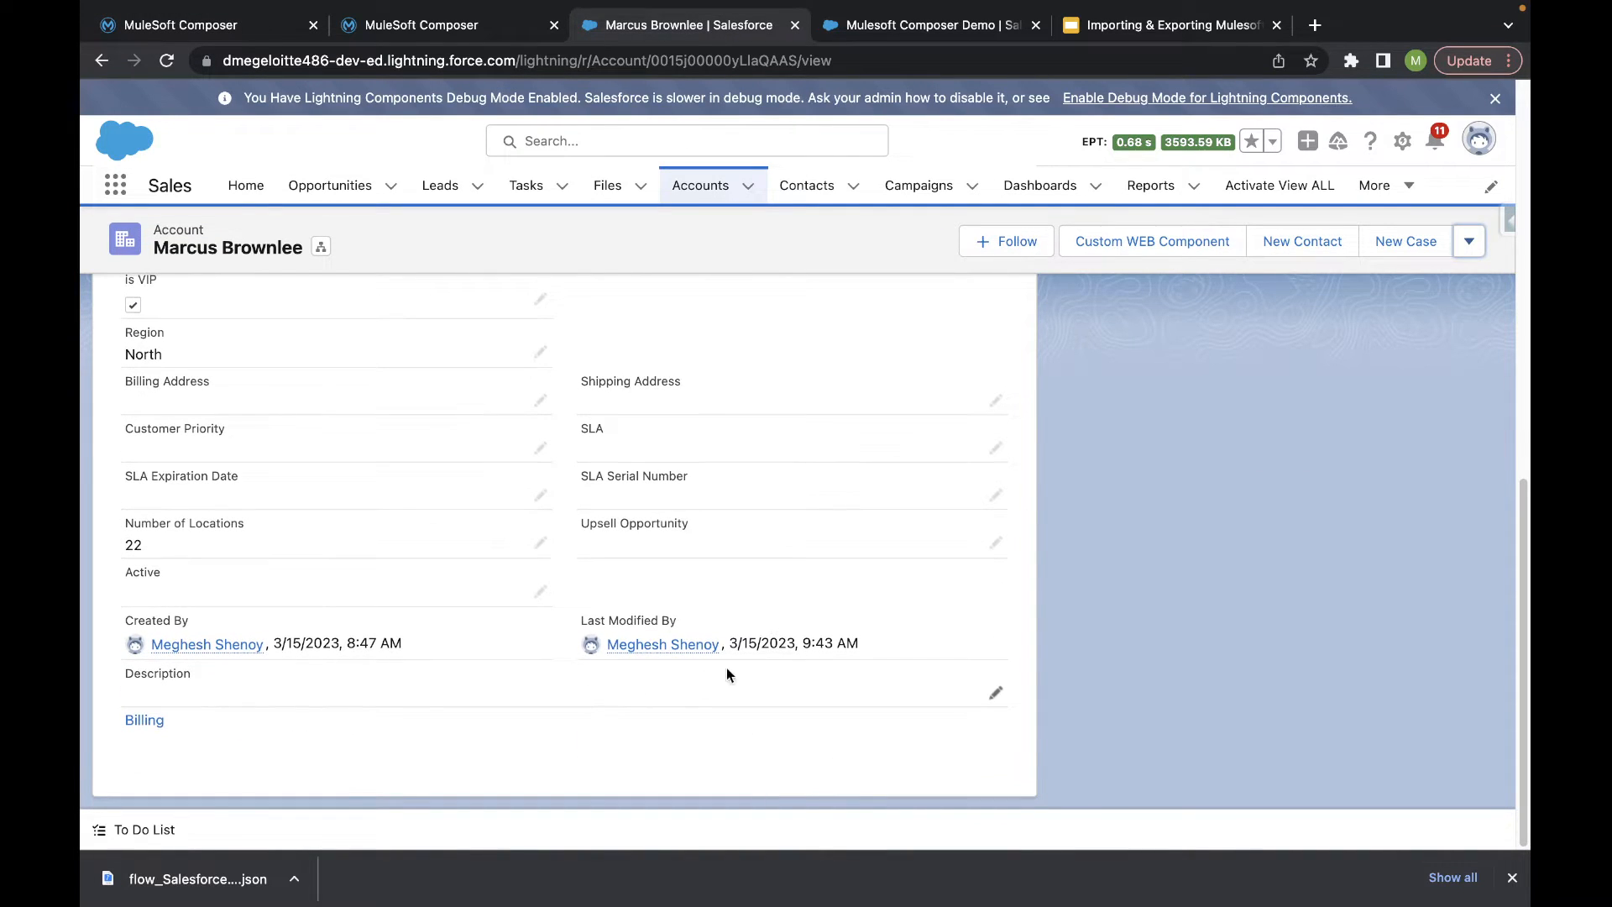
{"action": "key", "text": "super+r"}
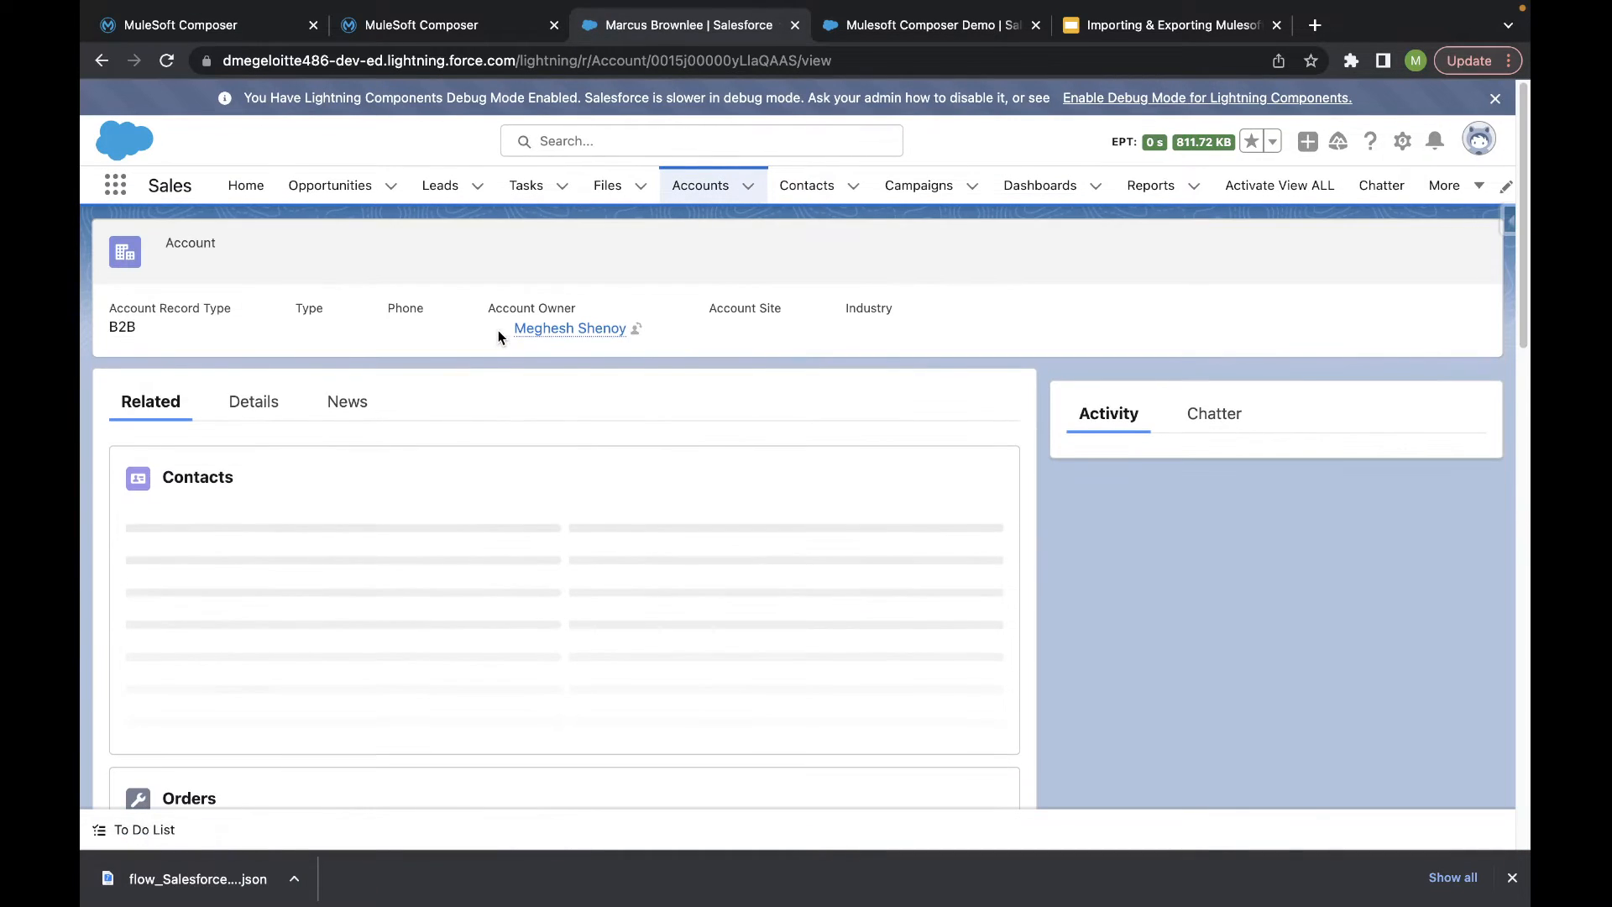
{"action": "left_click", "coordinate": [271, 401]}
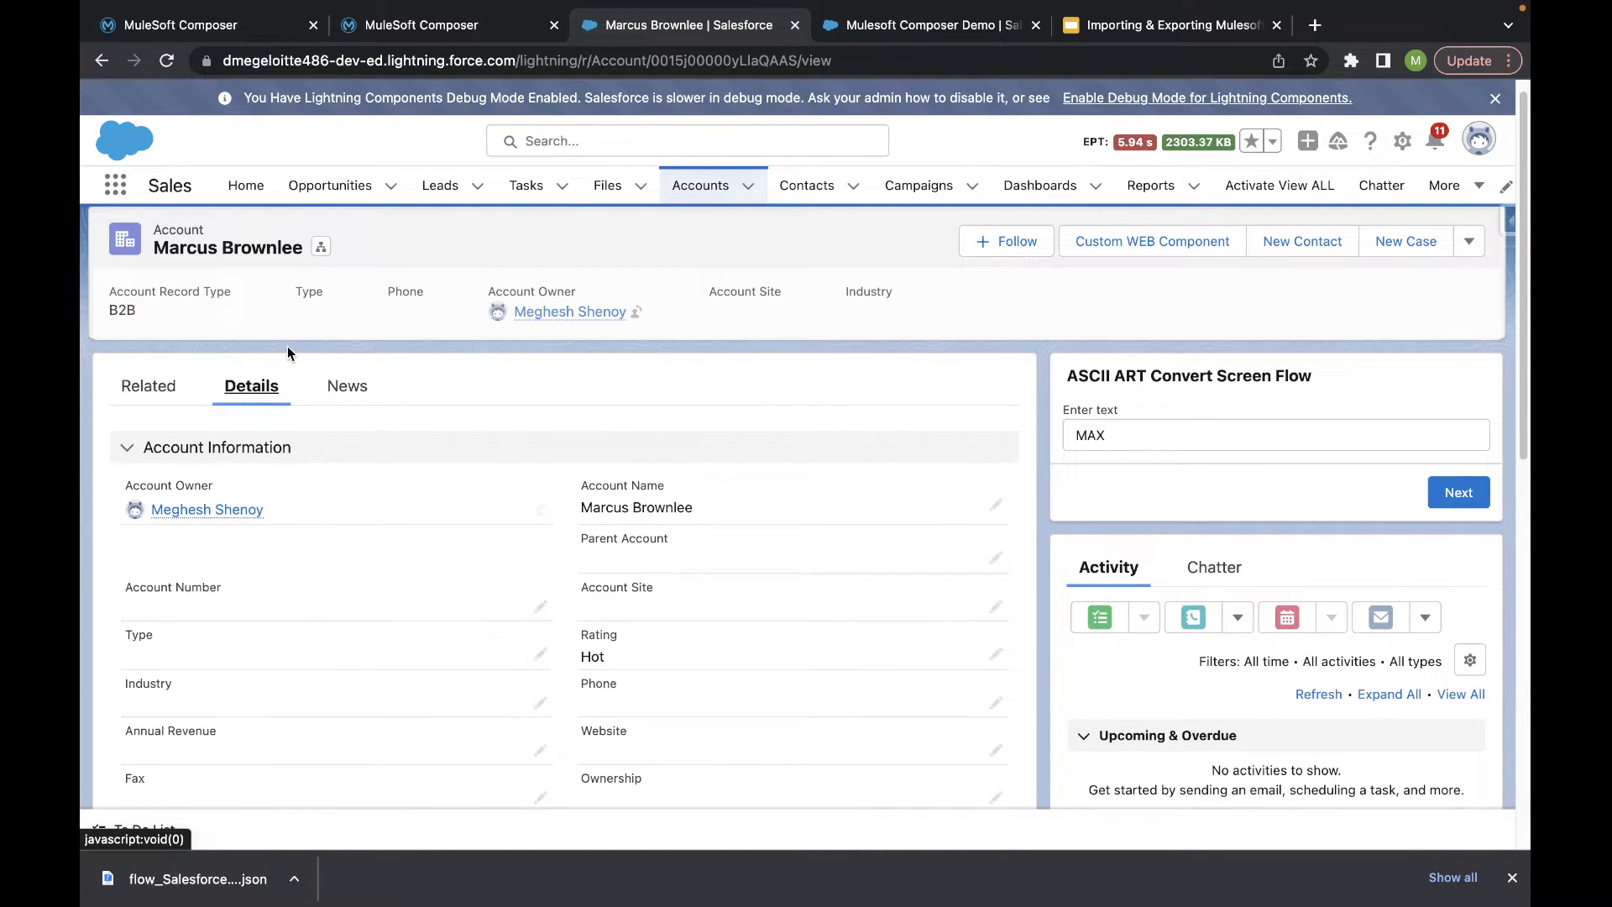
{"action": "scroll", "coordinate": [288, 349], "scroll_direction": "down", "scroll_amount": 3}
{"action": "scroll", "coordinate": [287, 351], "scroll_direction": "down", "scroll_amount": 8}
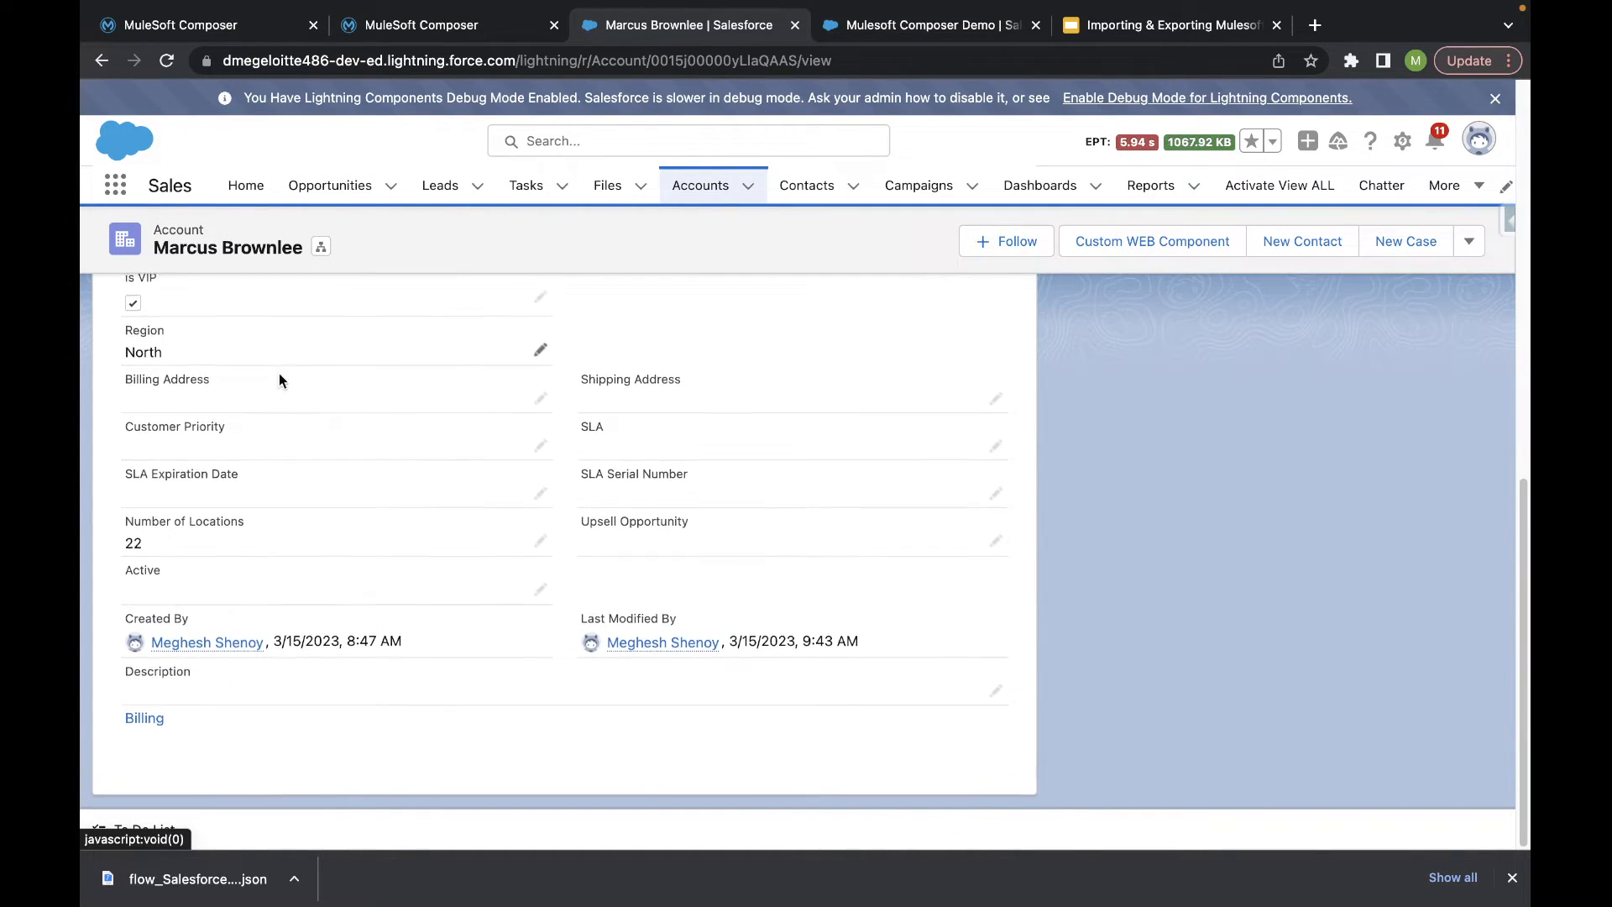
- Compare the record ID of the Mulesoft Composer Demo account with the NTO Account ID stored on the source account
{"action": "left_click", "coordinate": [870, 25]}
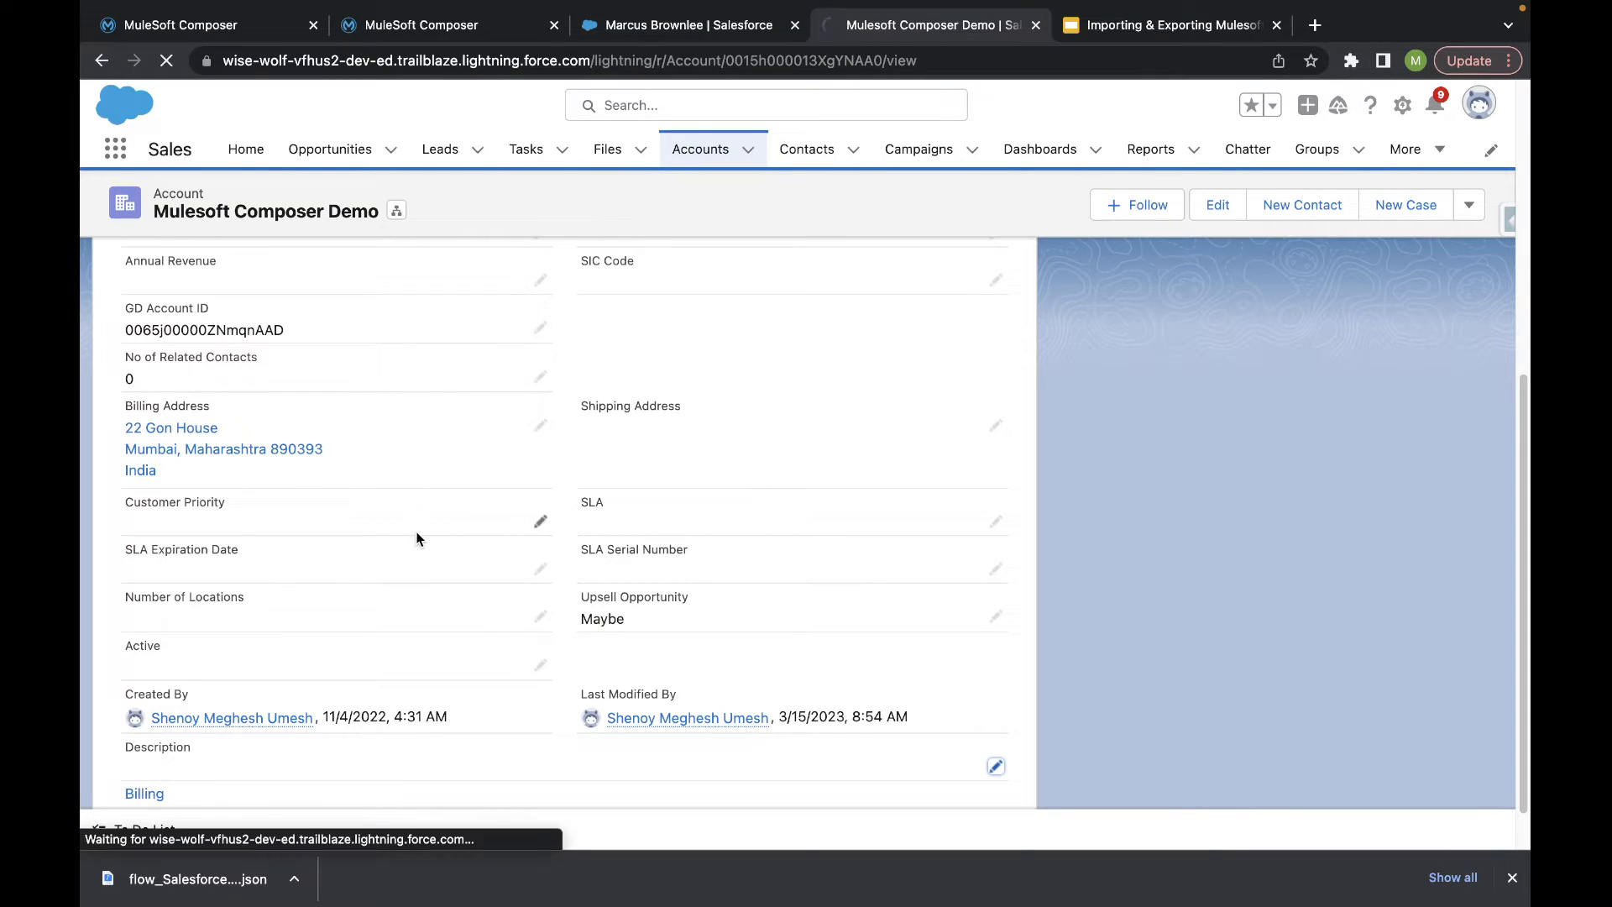
{"action": "scroll", "coordinate": [416, 532], "scroll_direction": "down", "scroll_amount": 1}
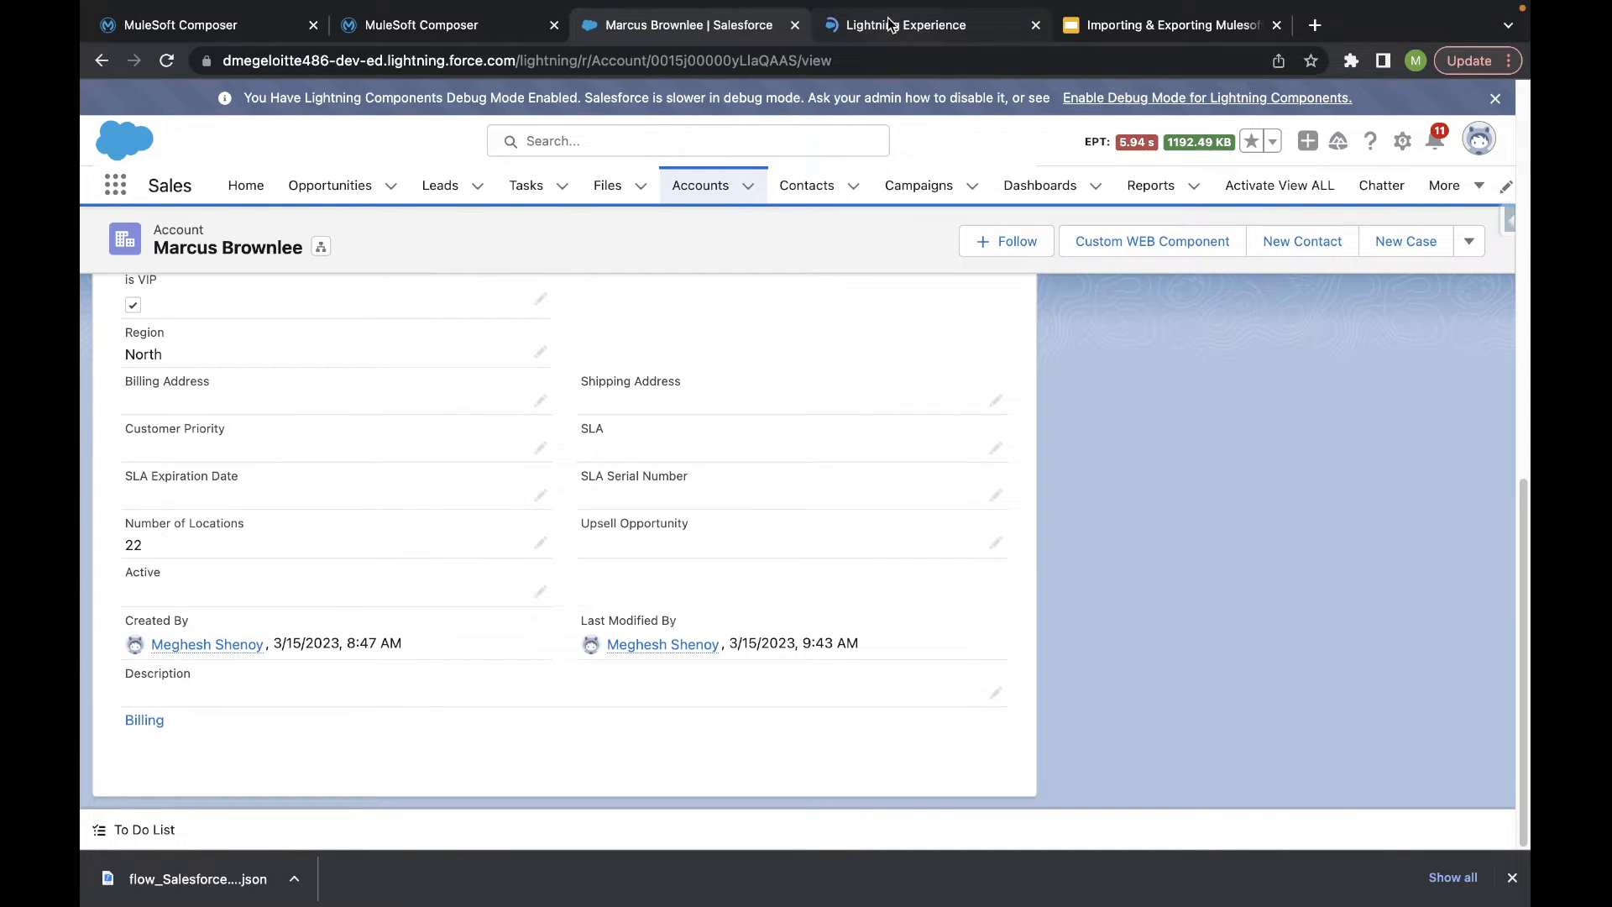
{"action": "left_click", "coordinate": [890, 24]}
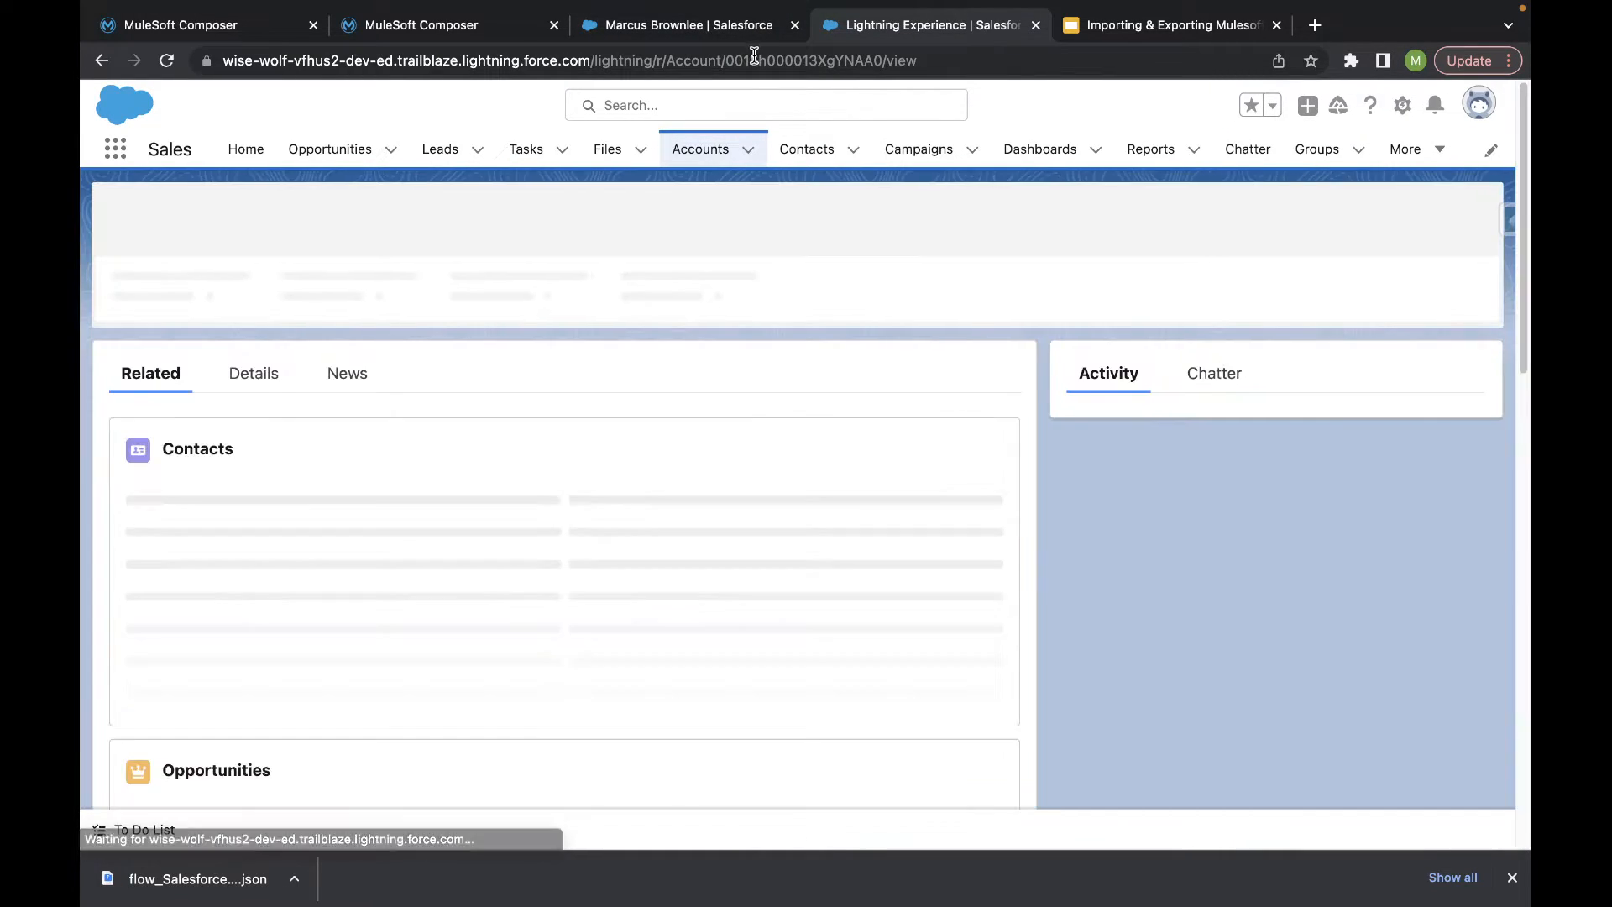
{"action": "left_click", "coordinate": [712, 25]}
{"action": "scroll", "coordinate": [184, 615], "scroll_direction": "up", "scroll_amount": 2}
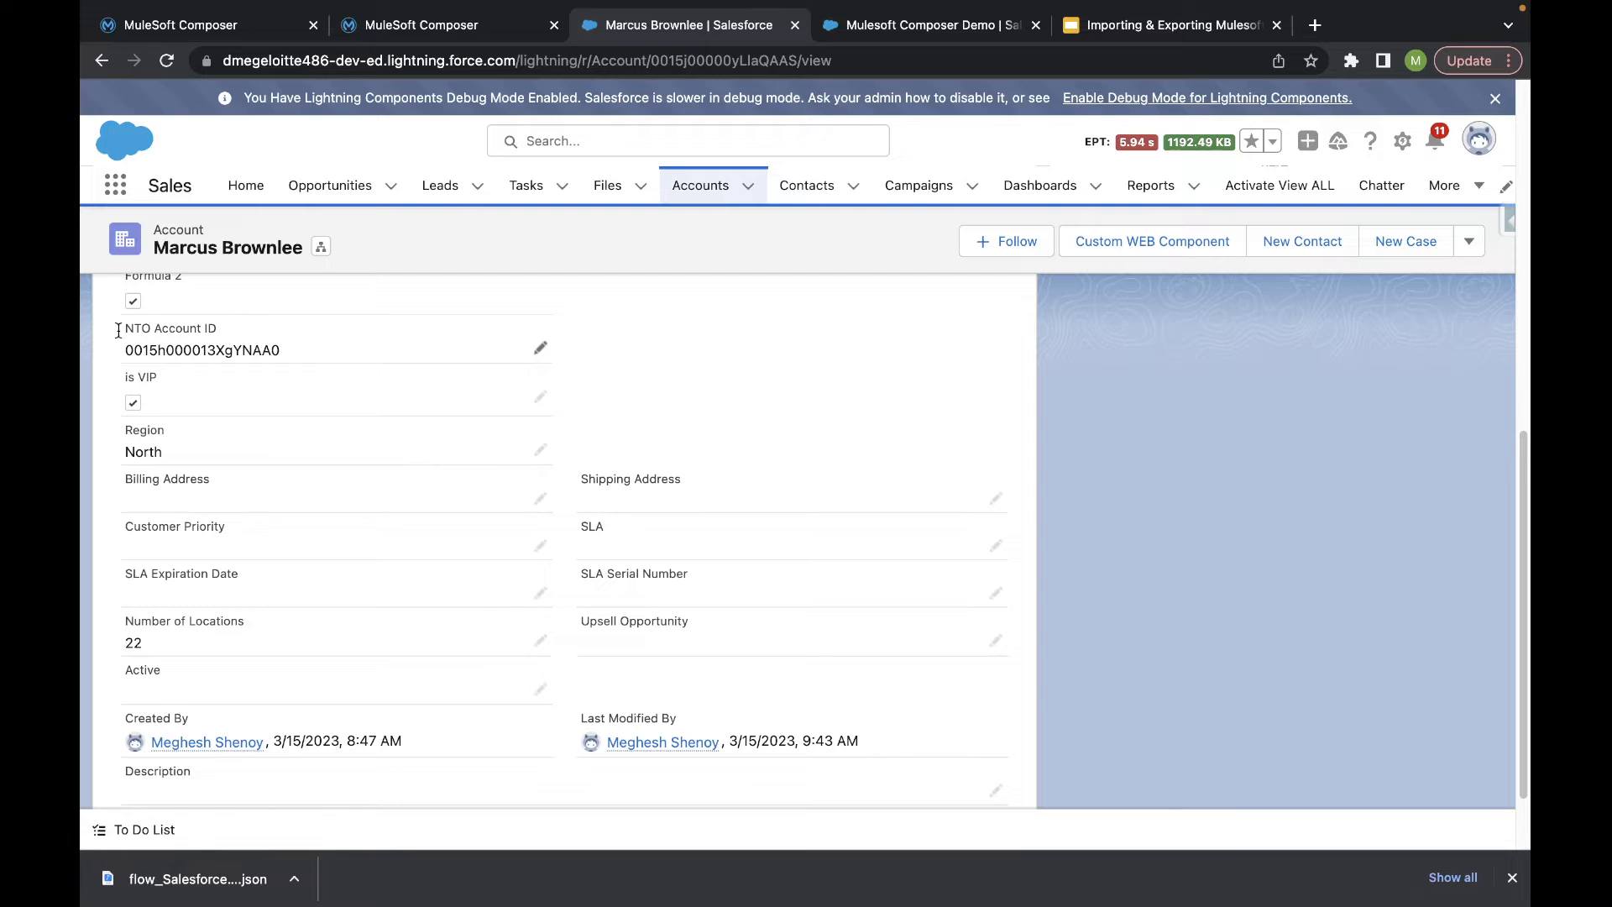
- Clear the Description of the Mulesoft Composer Demo account and save the record
{"action": "left_click", "coordinate": [924, 27]}
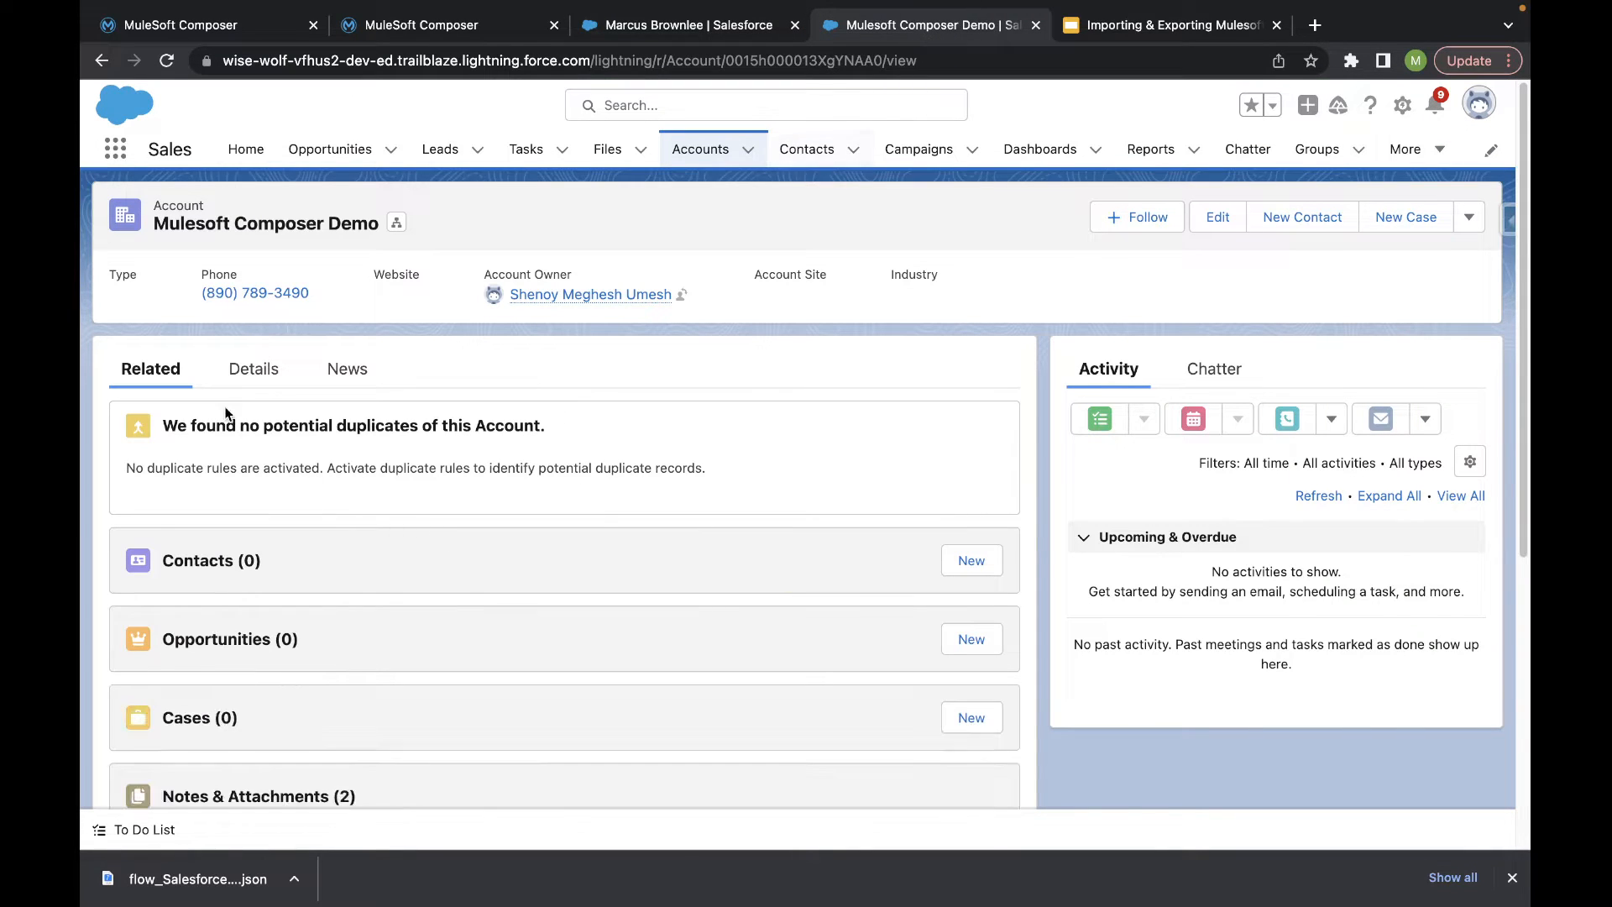
{"action": "left_click", "coordinate": [250, 373]}
{"action": "scroll", "coordinate": [250, 391], "scroll_direction": "down", "scroll_amount": 10}
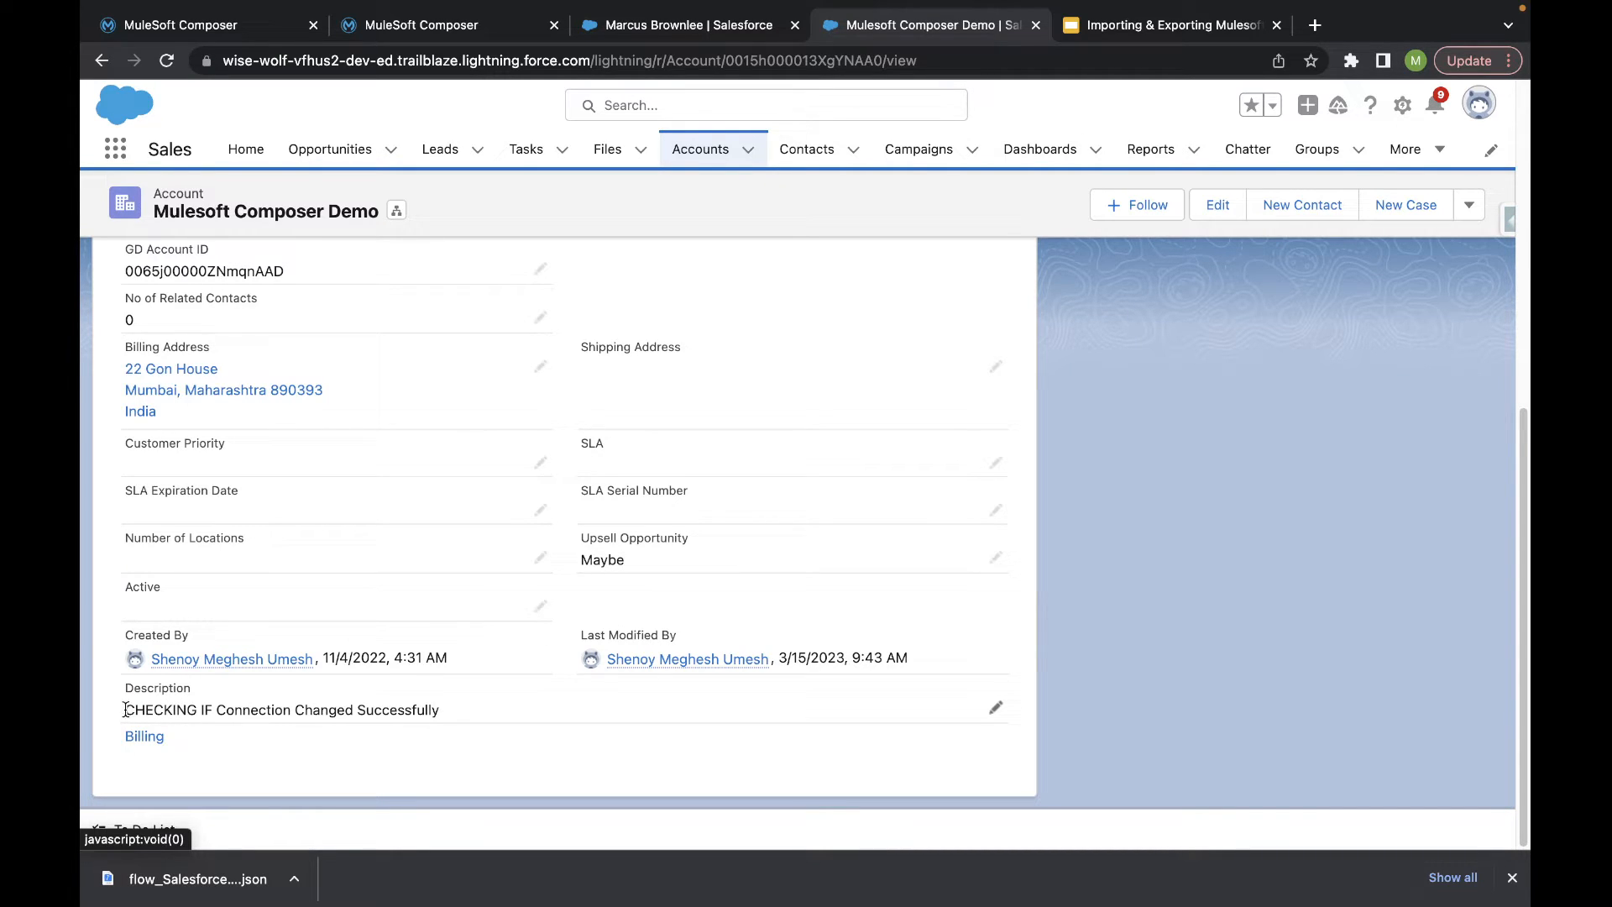
{"action": "double_click", "coordinate": [126, 709]}
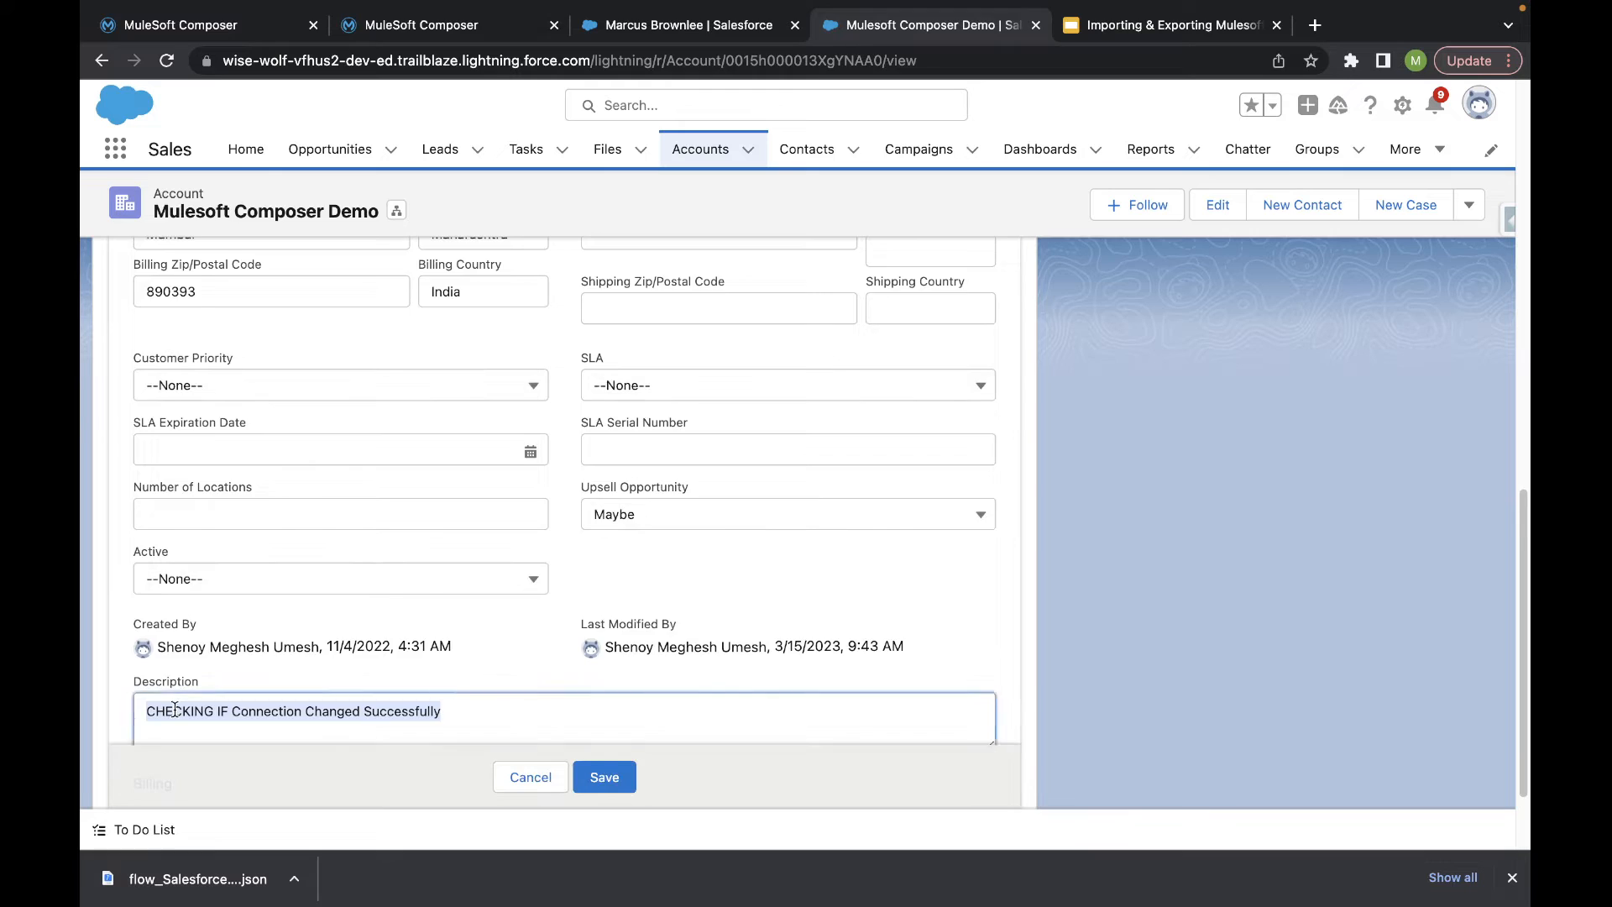
{"action": "left_click", "coordinate": [442, 592]}
{"action": "left_click_drag", "start_coordinate": [442, 592], "coordinate": [146, 592]}
{"action": "key", "text": "BackSpace"}
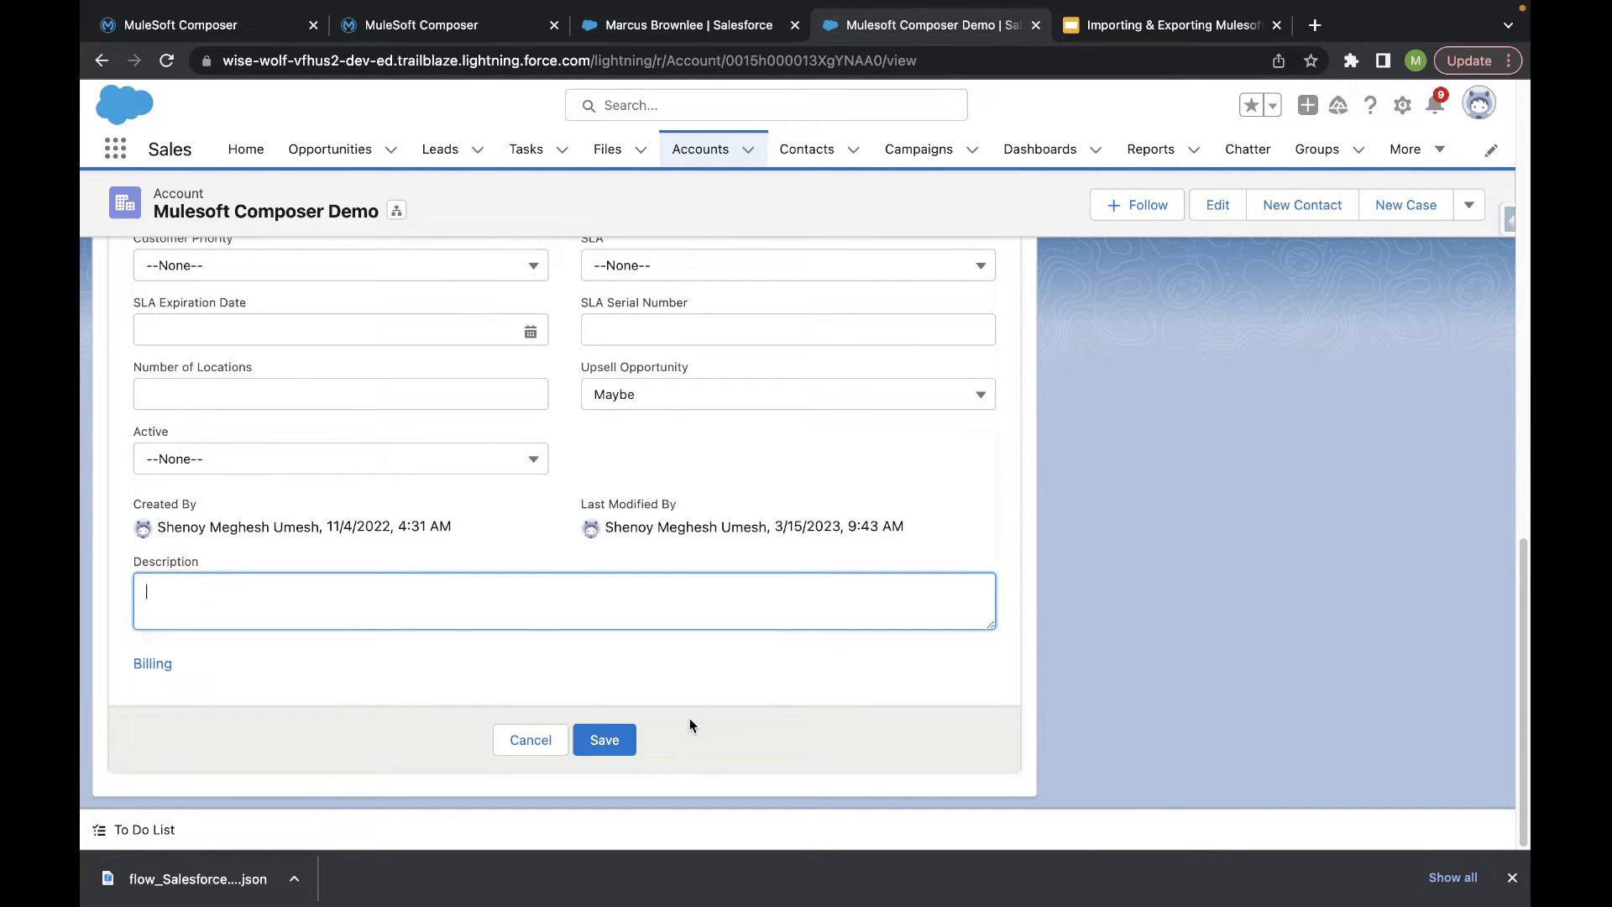
{"action": "left_click", "coordinate": [628, 739]}
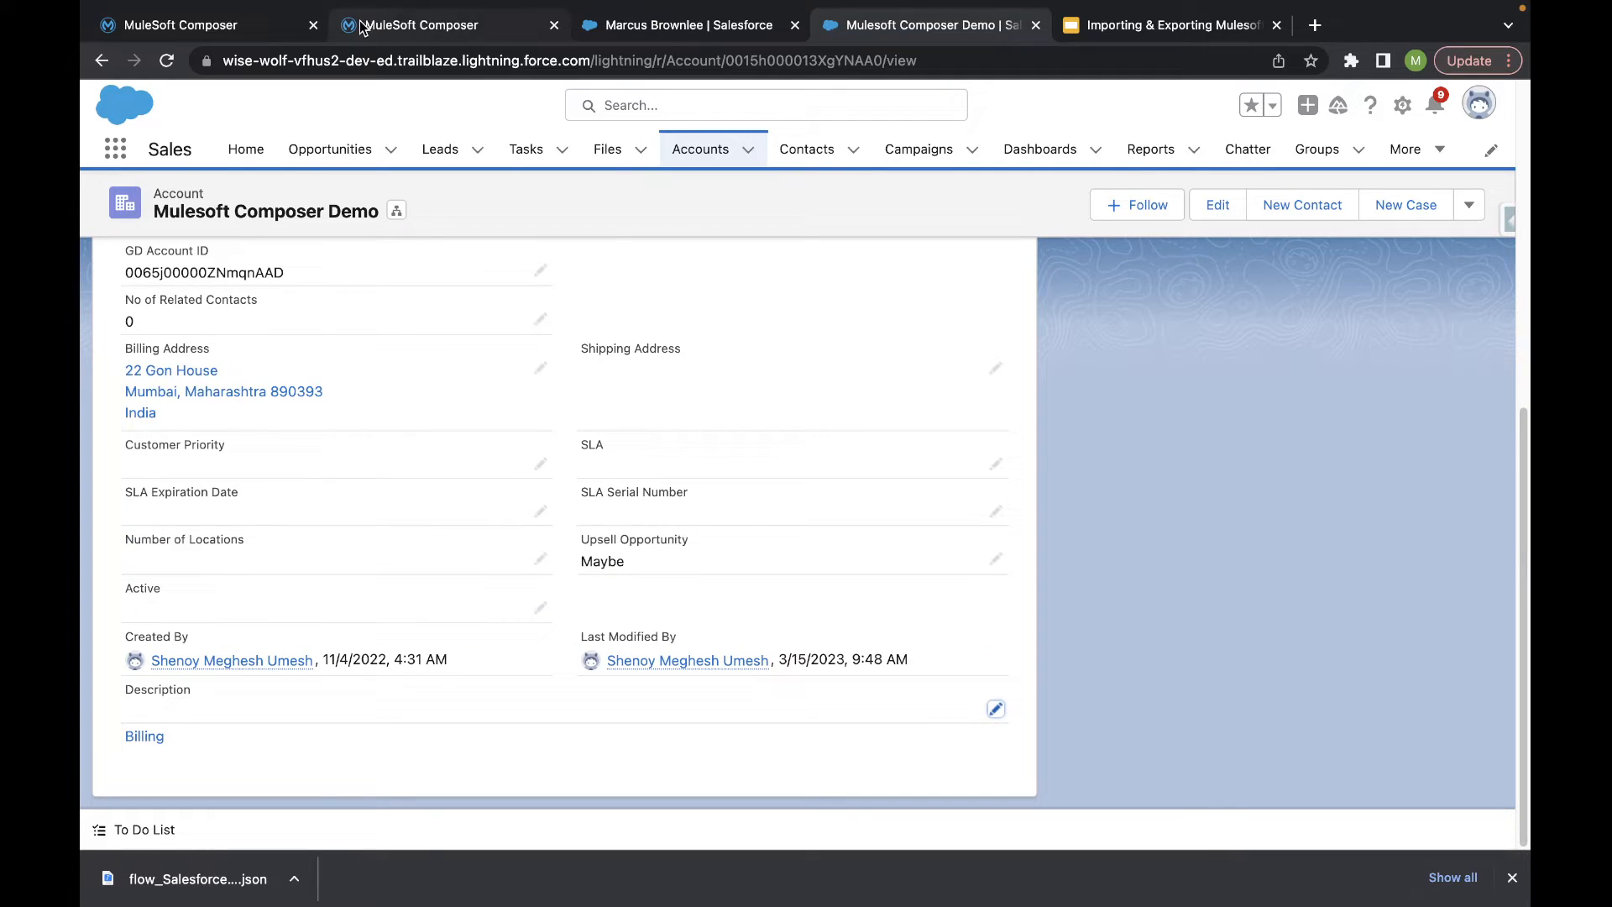
- Return to MuleSoft Composer, review the imported flow's steps and save the flow
{"action": "left_click", "coordinate": [193, 25]}
{"action": "scroll", "coordinate": [460, 551], "scroll_direction": "down", "scroll_amount": 5}
{"action": "scroll", "coordinate": [460, 552], "scroll_direction": "down", "scroll_amount": 6}
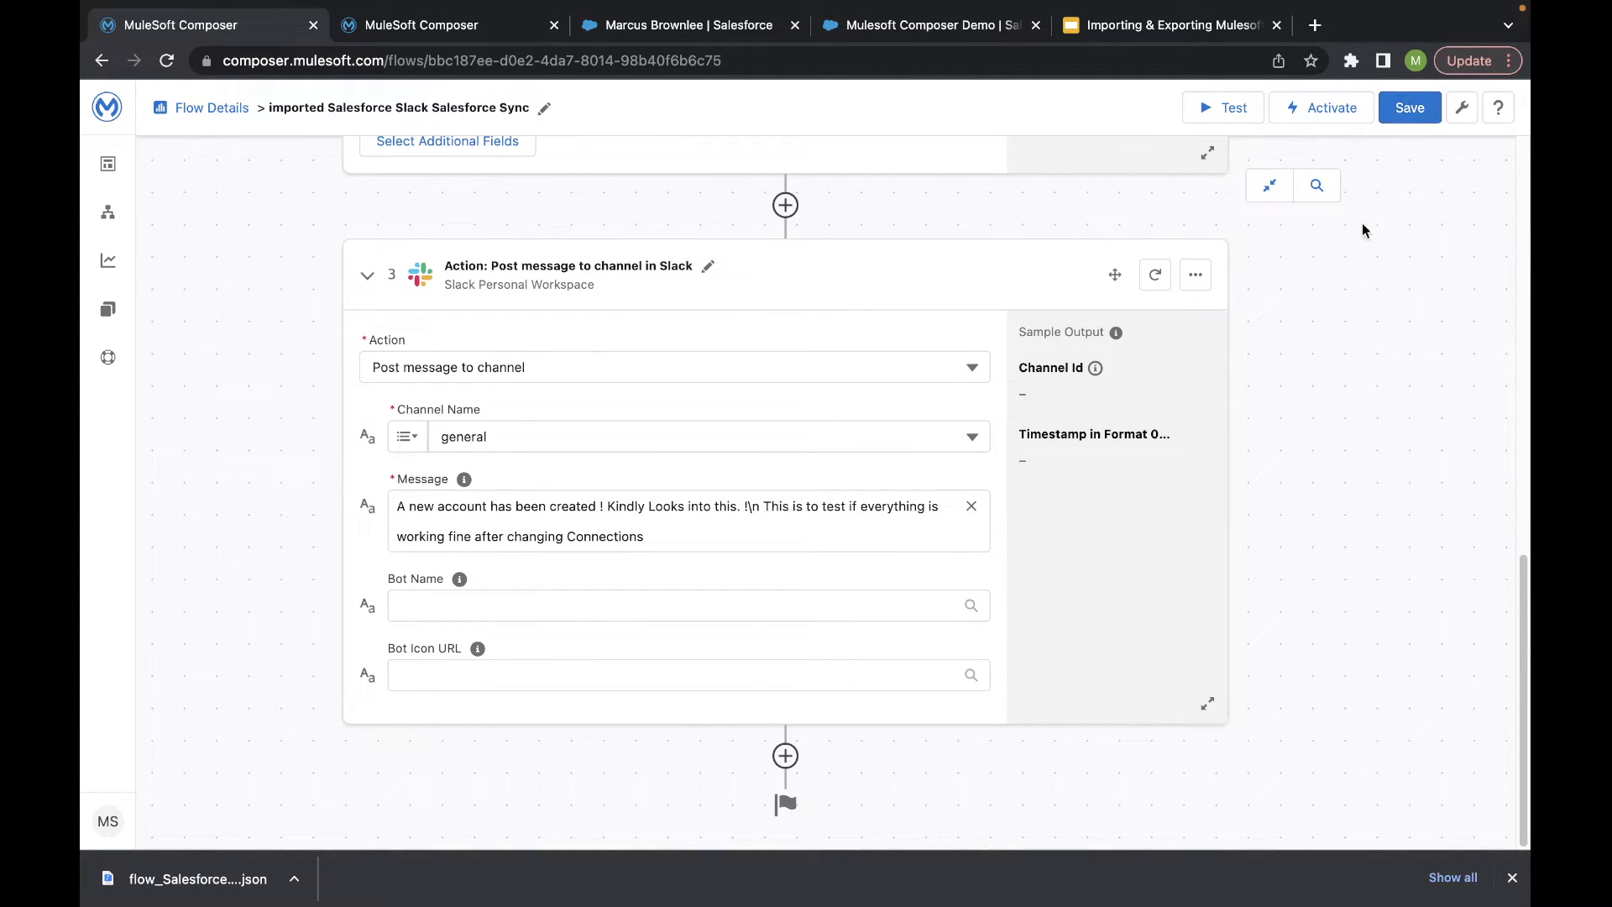
{"action": "scroll", "coordinate": [1352, 243], "scroll_direction": "up", "scroll_amount": 10}
{"action": "scroll", "coordinate": [1351, 243], "scroll_direction": "up", "scroll_amount": 2}
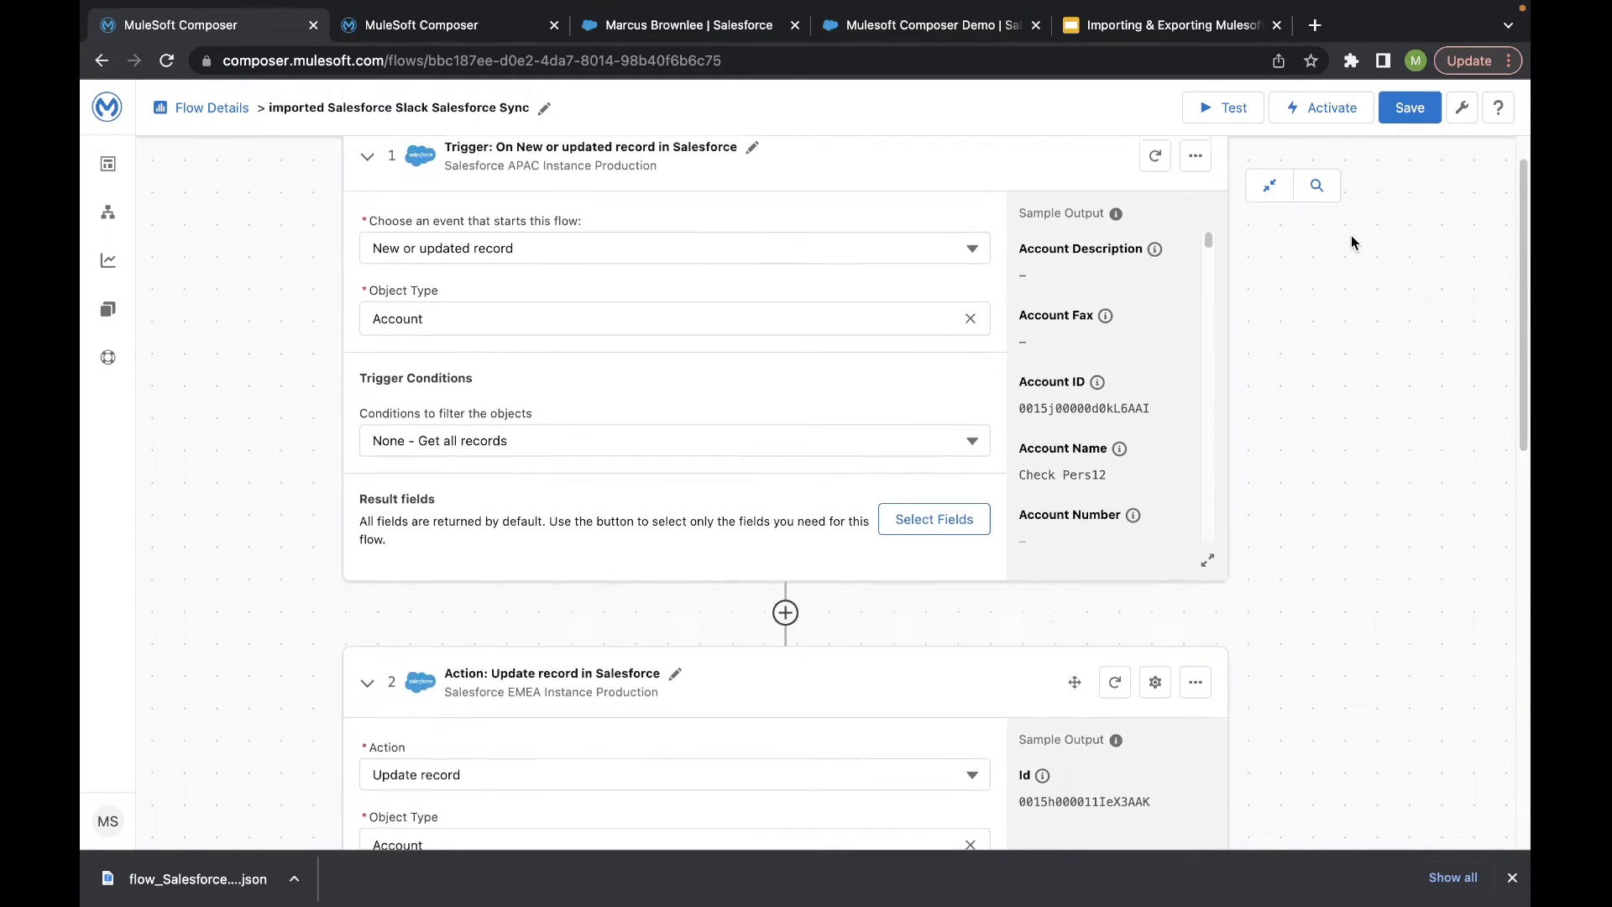
{"action": "left_click", "coordinate": [1409, 109]}
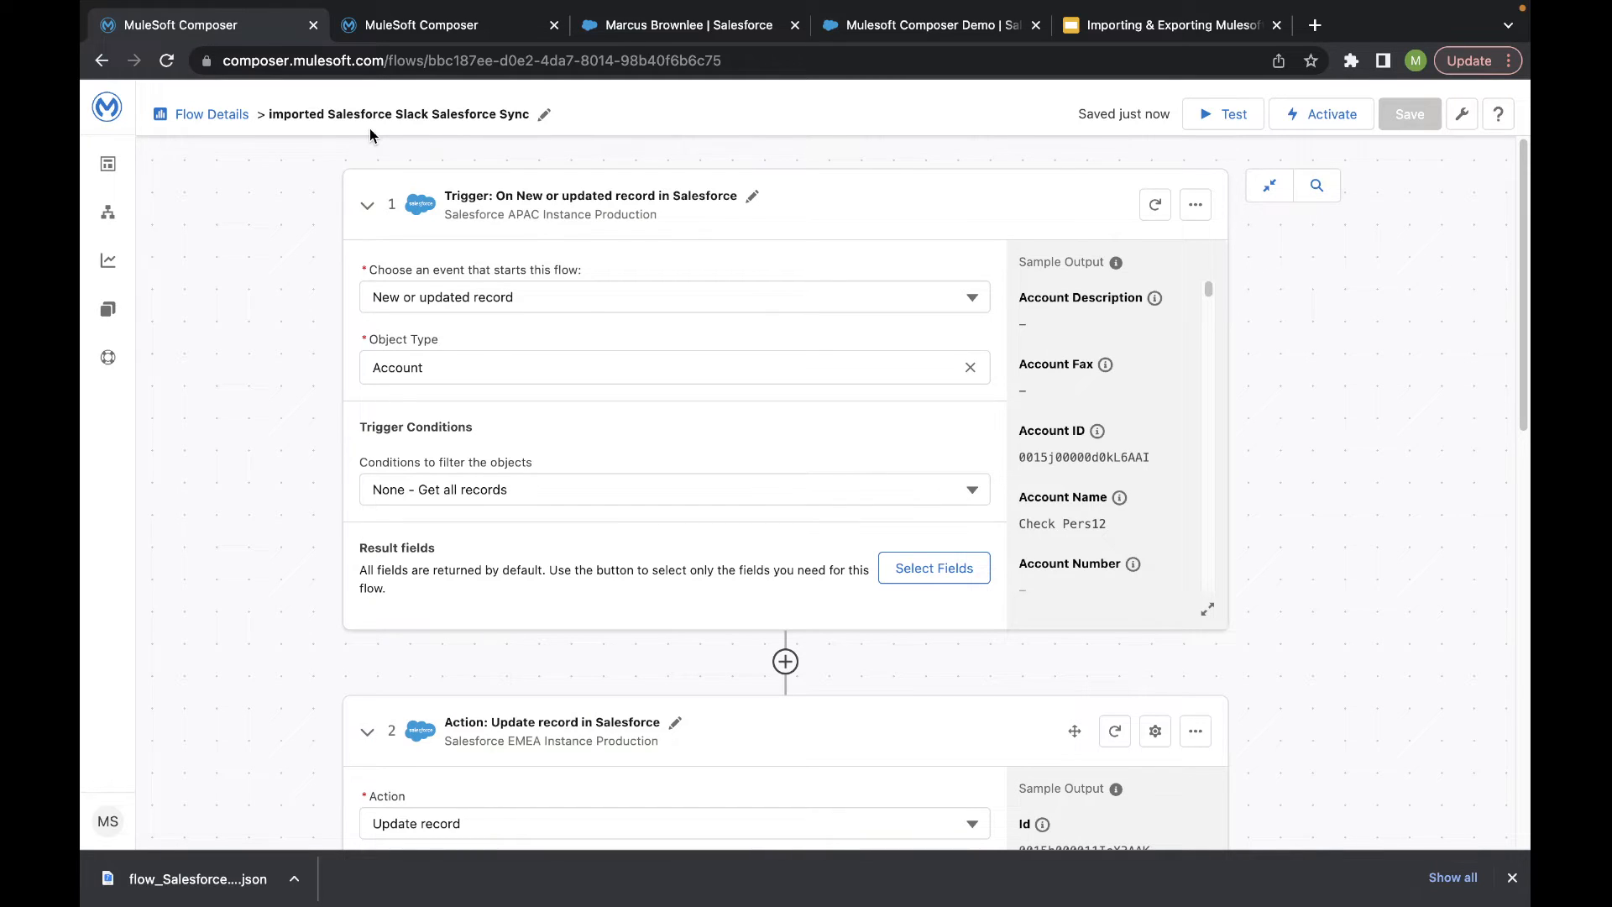
- Start a test of the imported Salesforce Slack Salesforce Sync flow and check that it is awaiting the trigger event
{"action": "scroll", "coordinate": [304, 256], "scroll_direction": "down", "scroll_amount": 4}
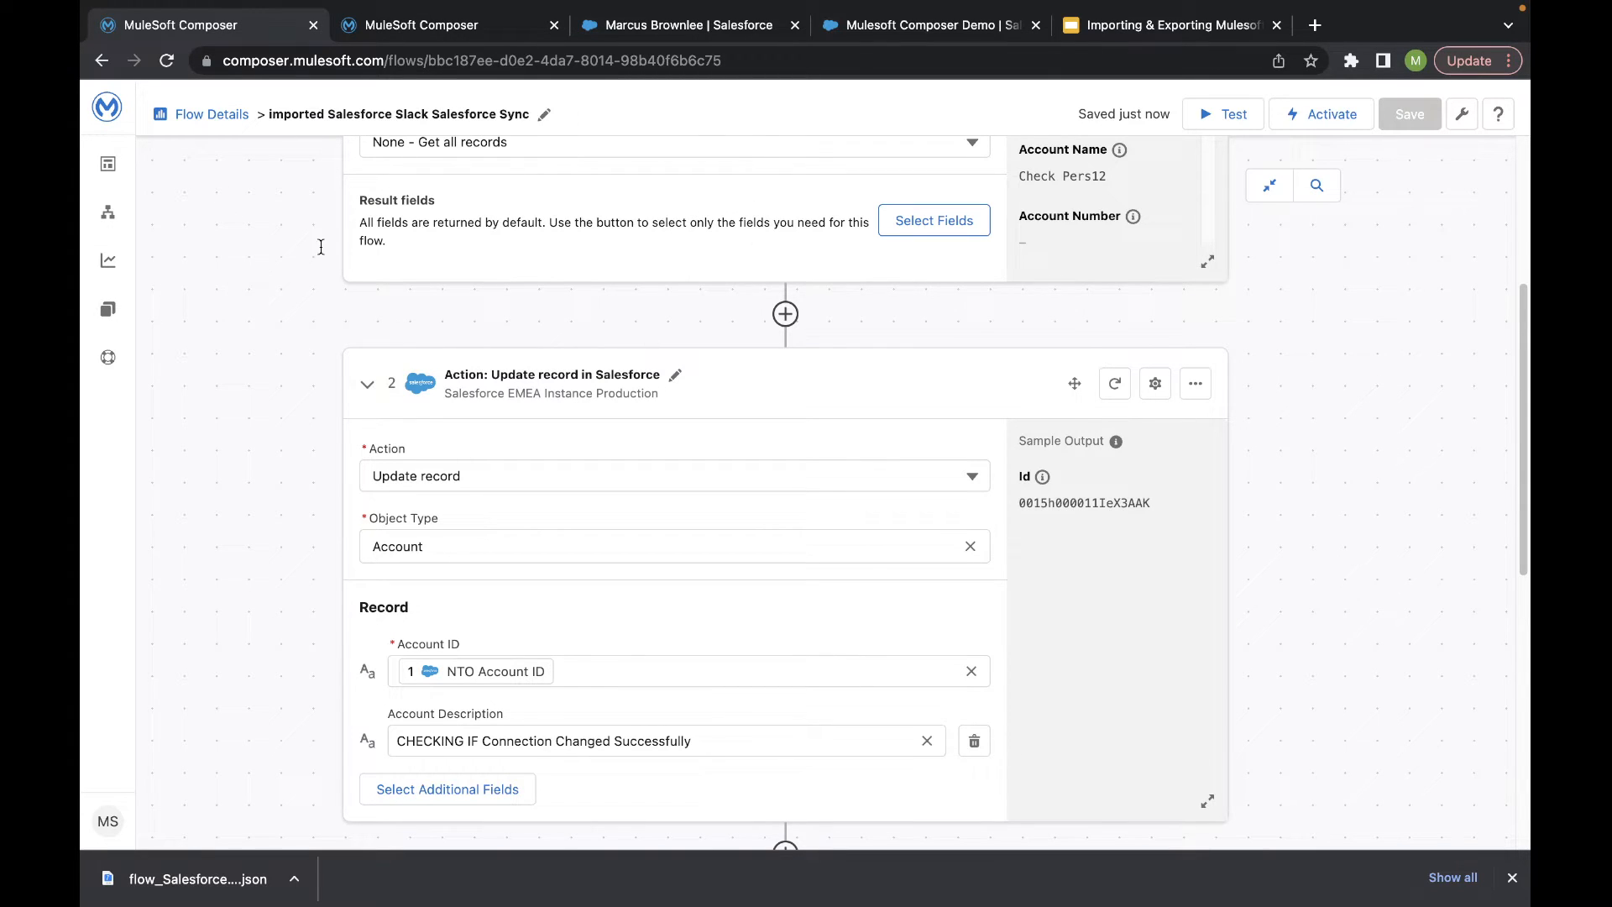
{"action": "scroll", "coordinate": [409, 348], "scroll_direction": "up", "scroll_amount": 4}
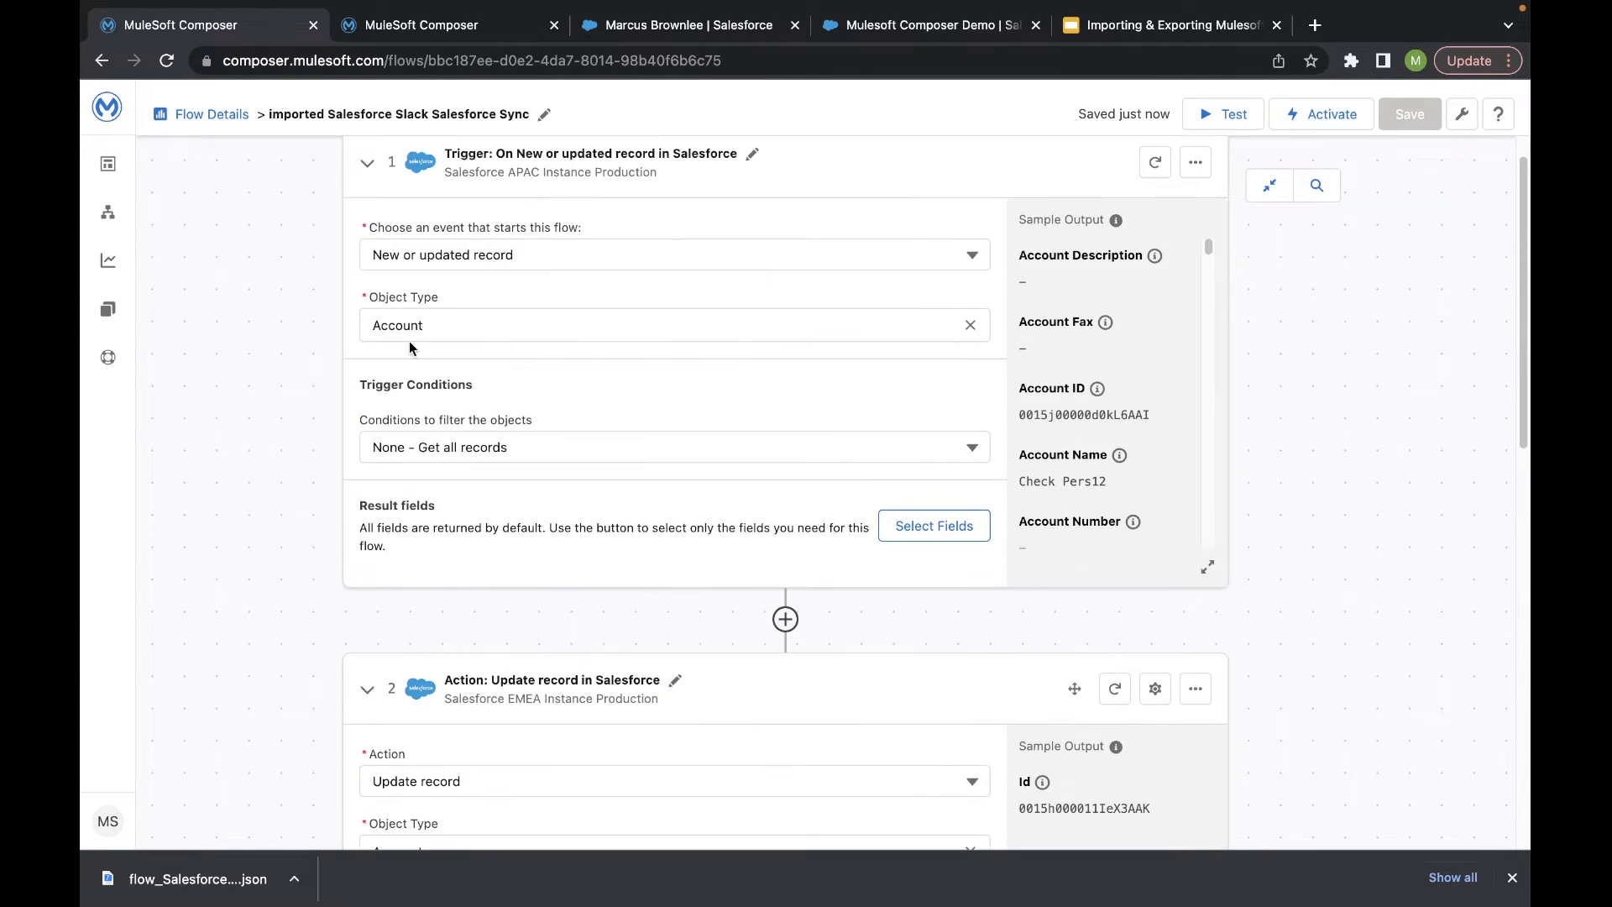
{"action": "left_click", "coordinate": [1211, 113]}
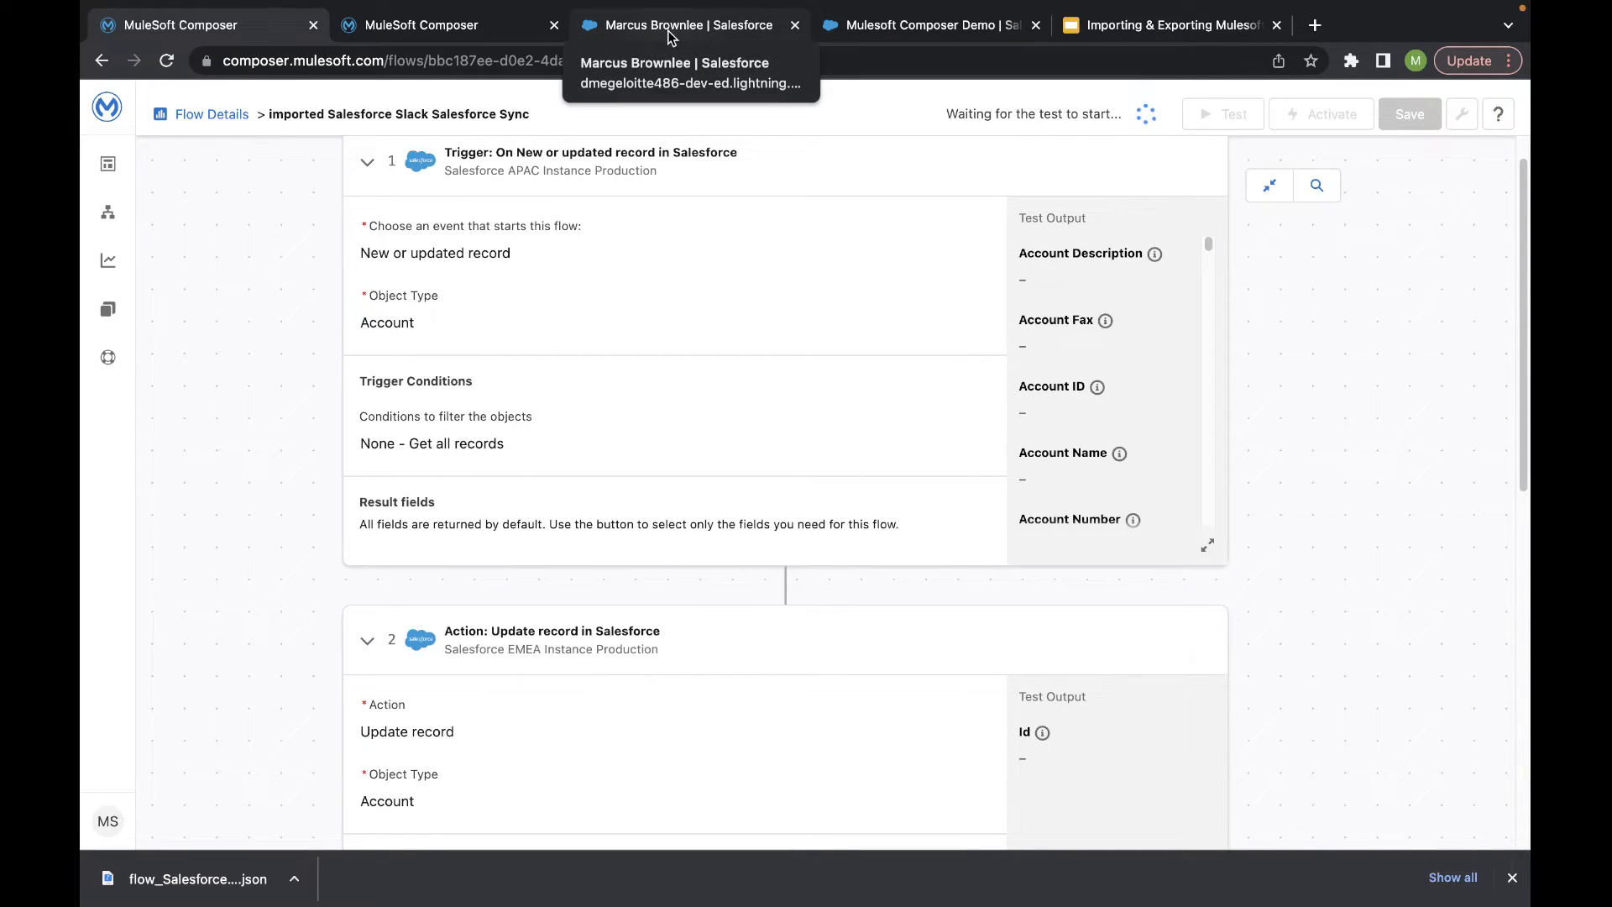
{"action": "scroll", "coordinate": [598, 238], "scroll_direction": "up", "scroll_amount": 1}
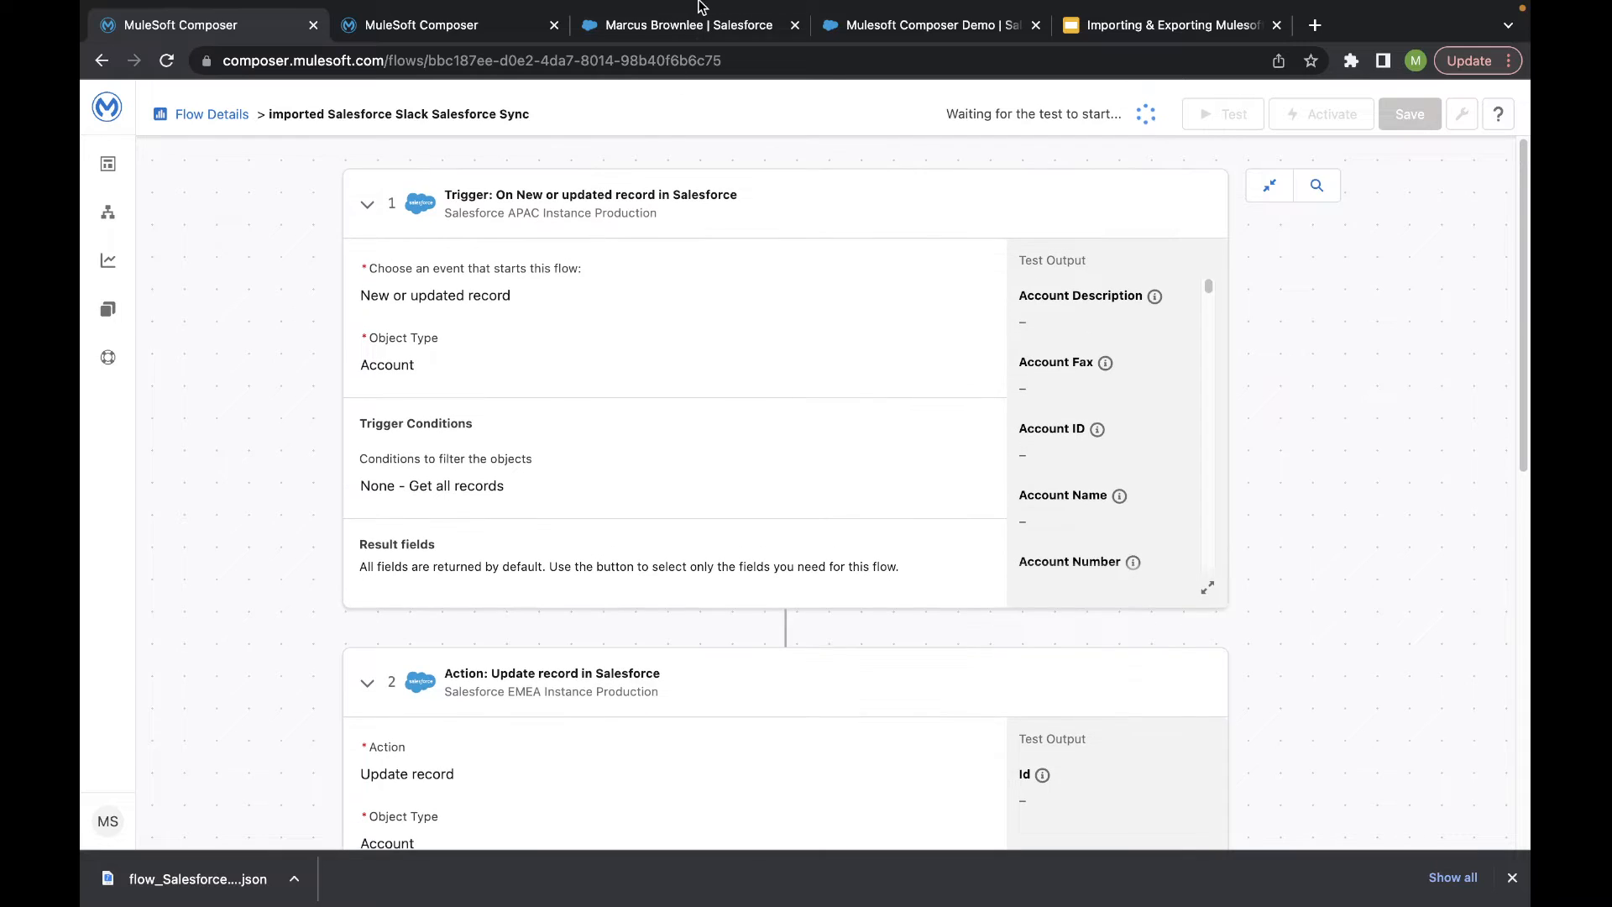
{"action": "left_click", "coordinate": [653, 29]}
{"action": "scroll", "coordinate": [404, 362], "scroll_direction": "up", "scroll_amount": 10}
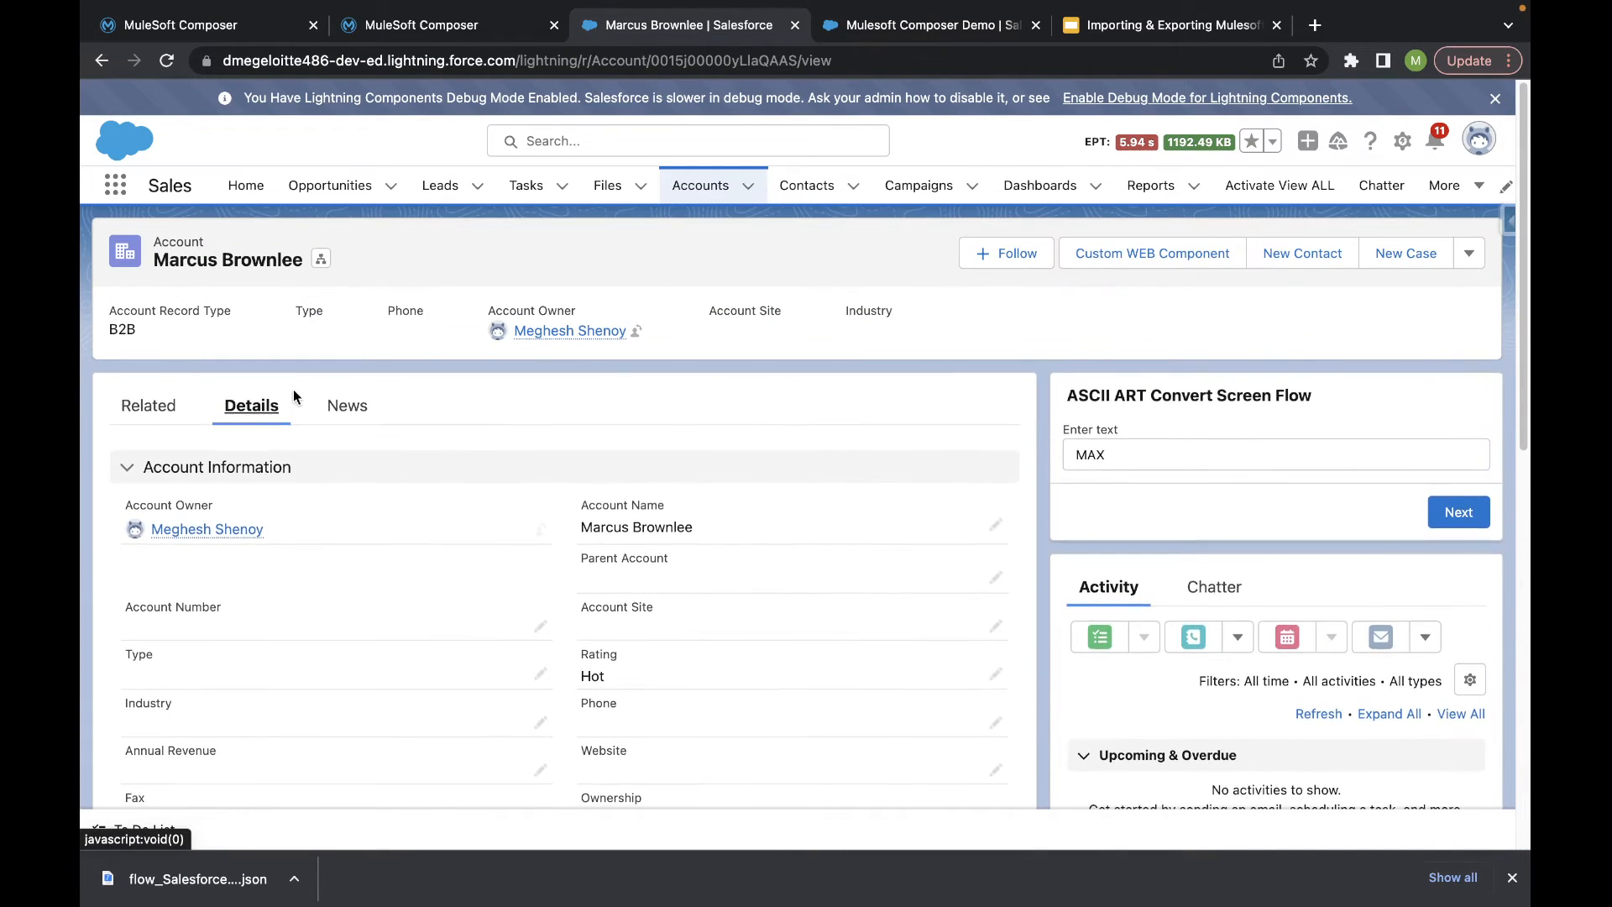
{"action": "left_click", "coordinate": [262, 32]}
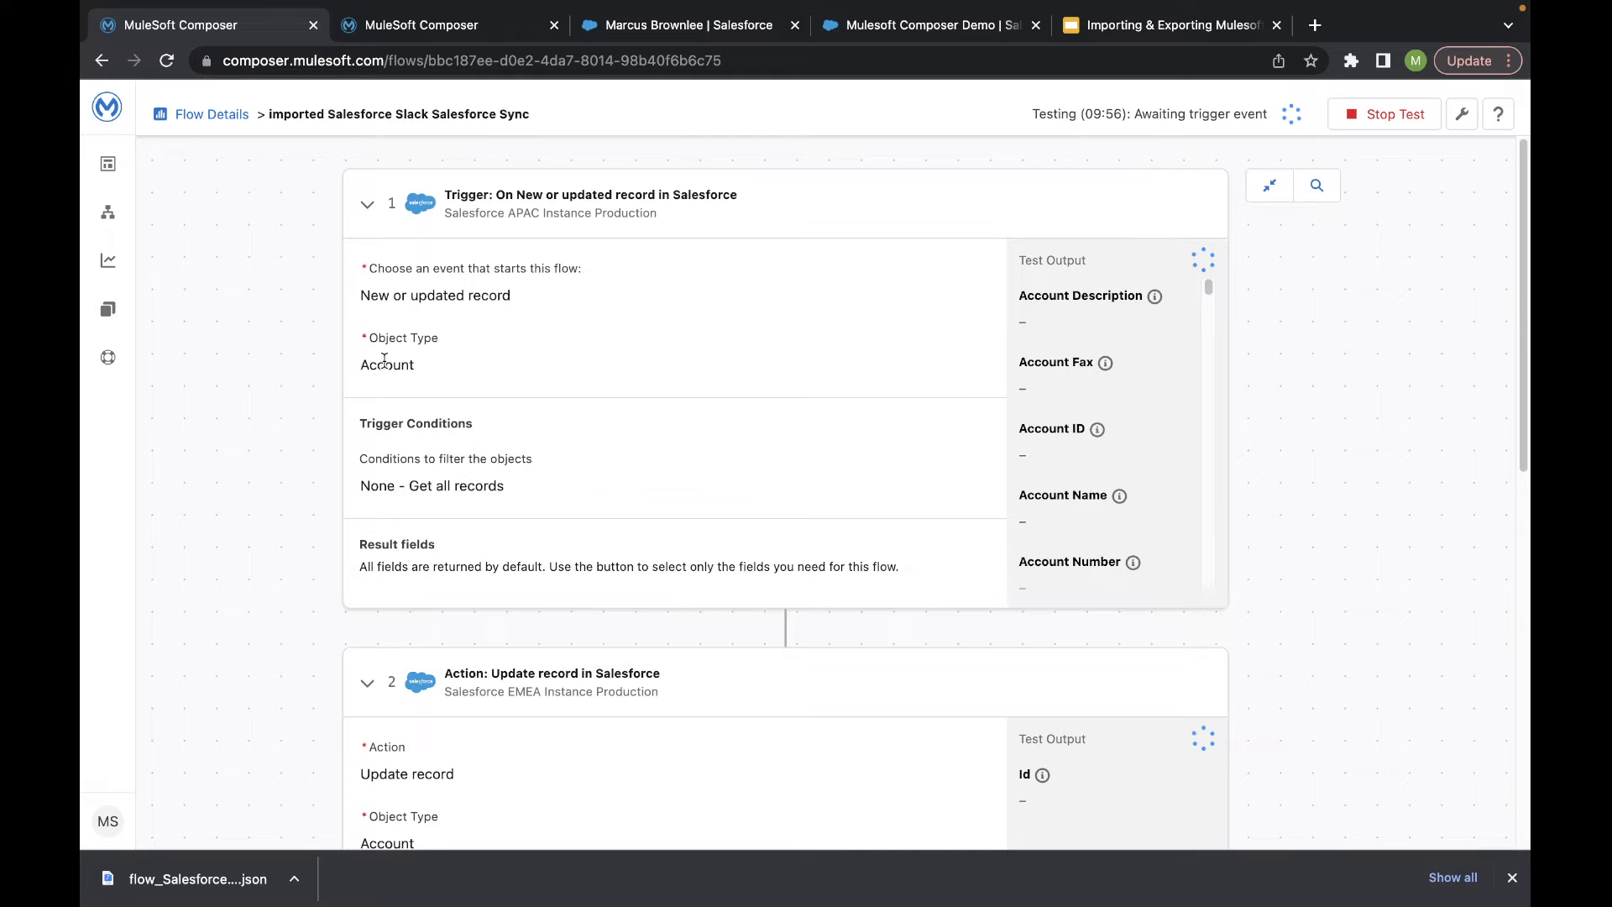
- Set Upsell Opportunity to Maybe on the source account in Salesforce and save the record to trigger the flow
{"action": "left_click", "coordinate": [643, 33]}
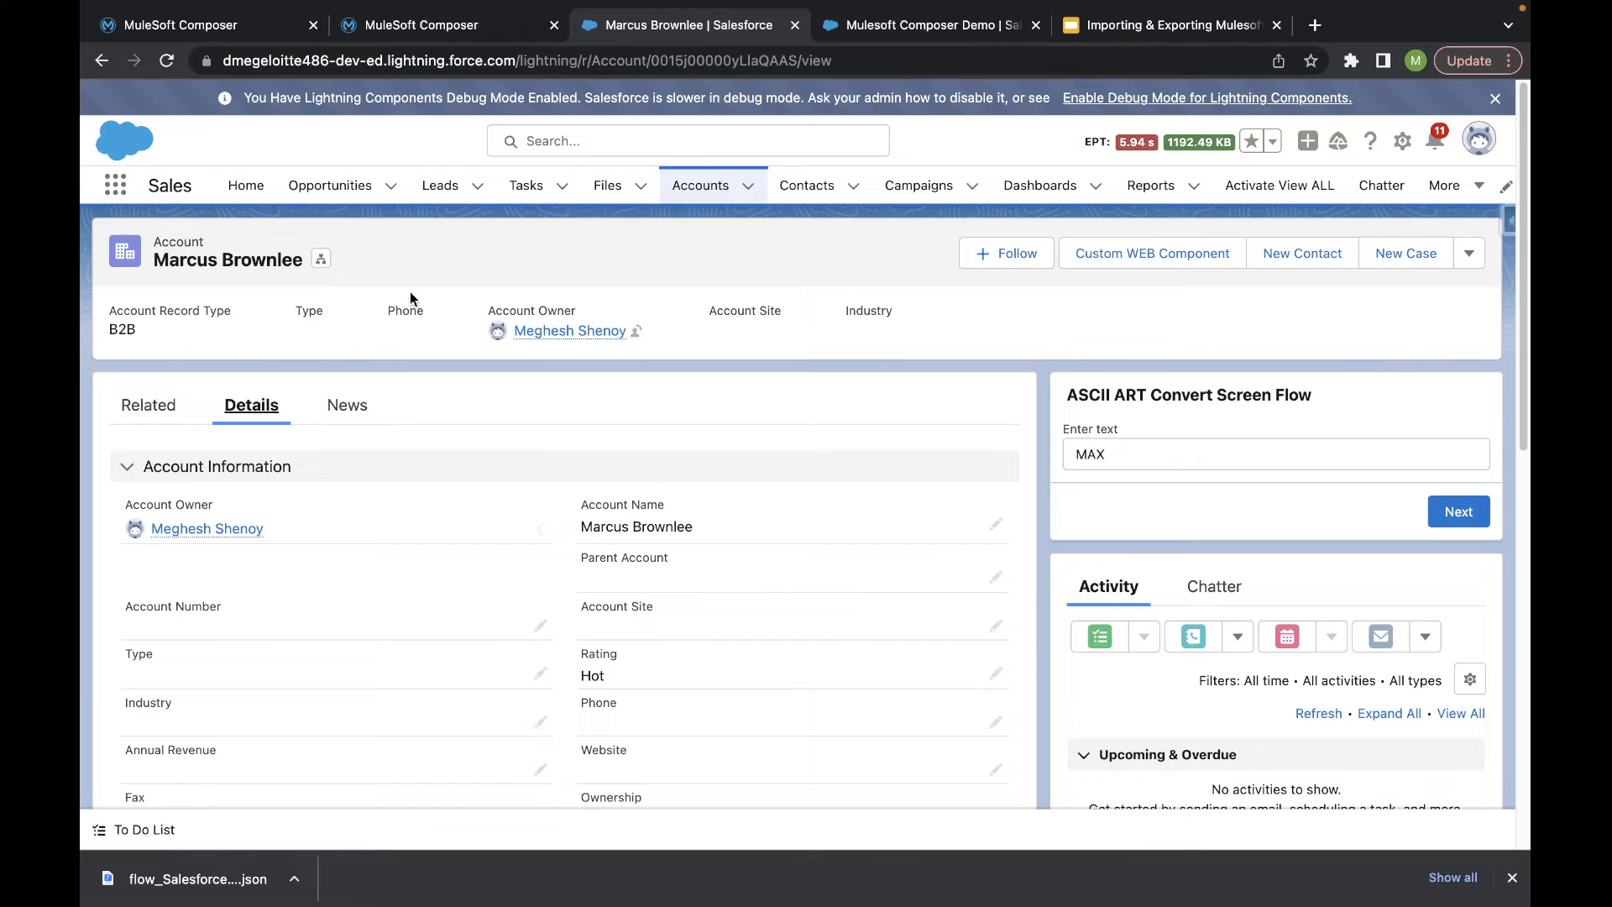
{"action": "left_click", "coordinate": [1469, 253]}
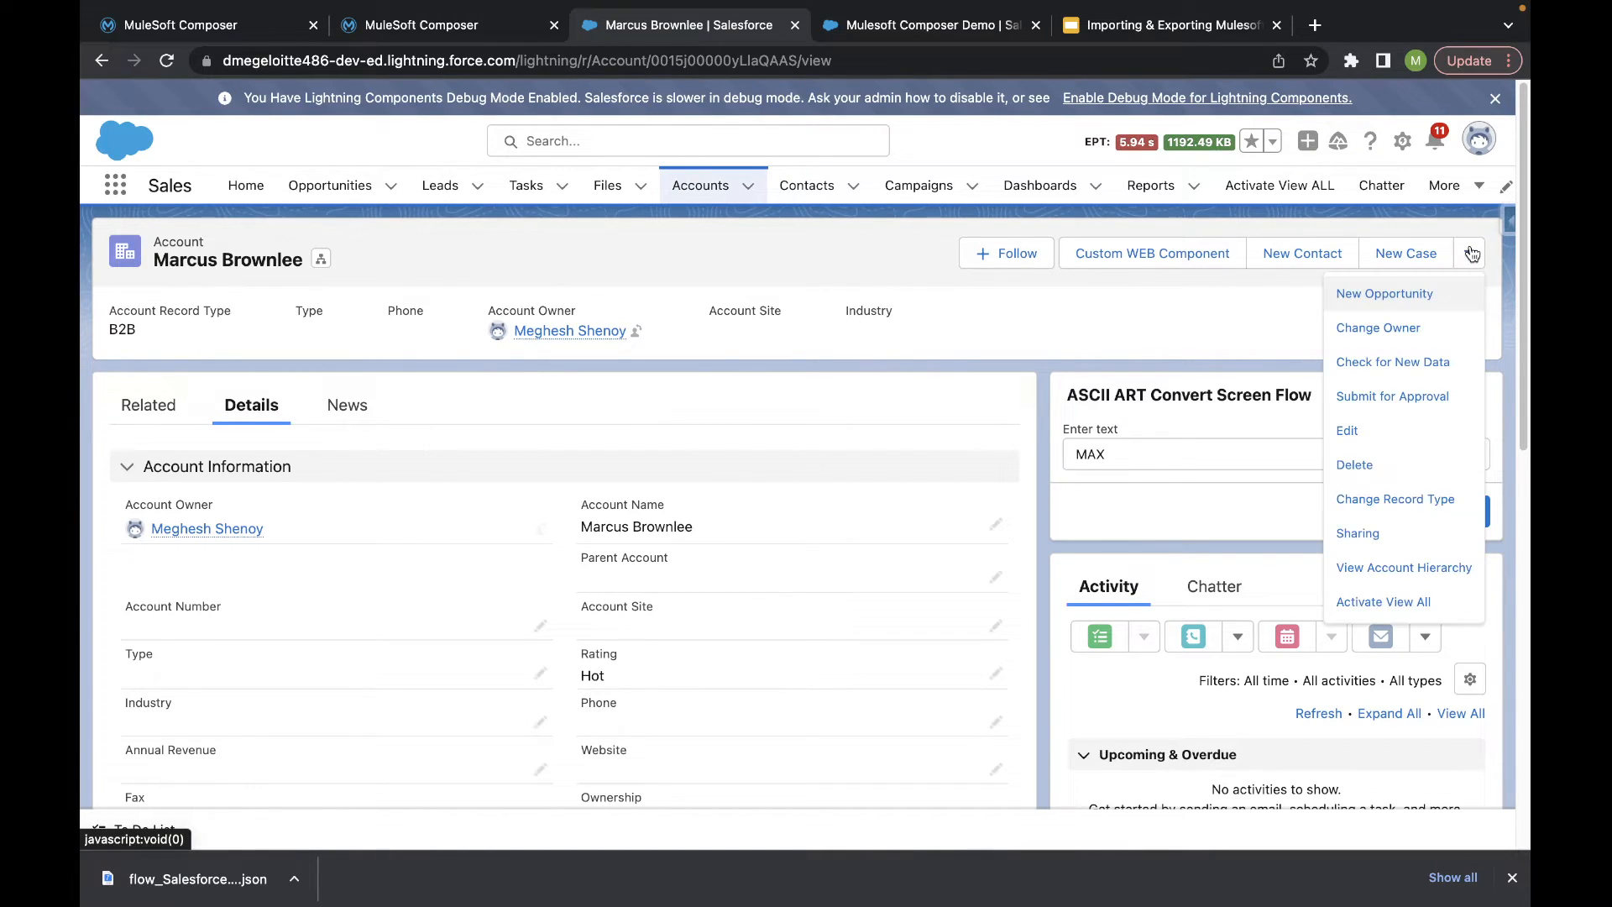
{"action": "left_click", "coordinate": [1381, 428]}
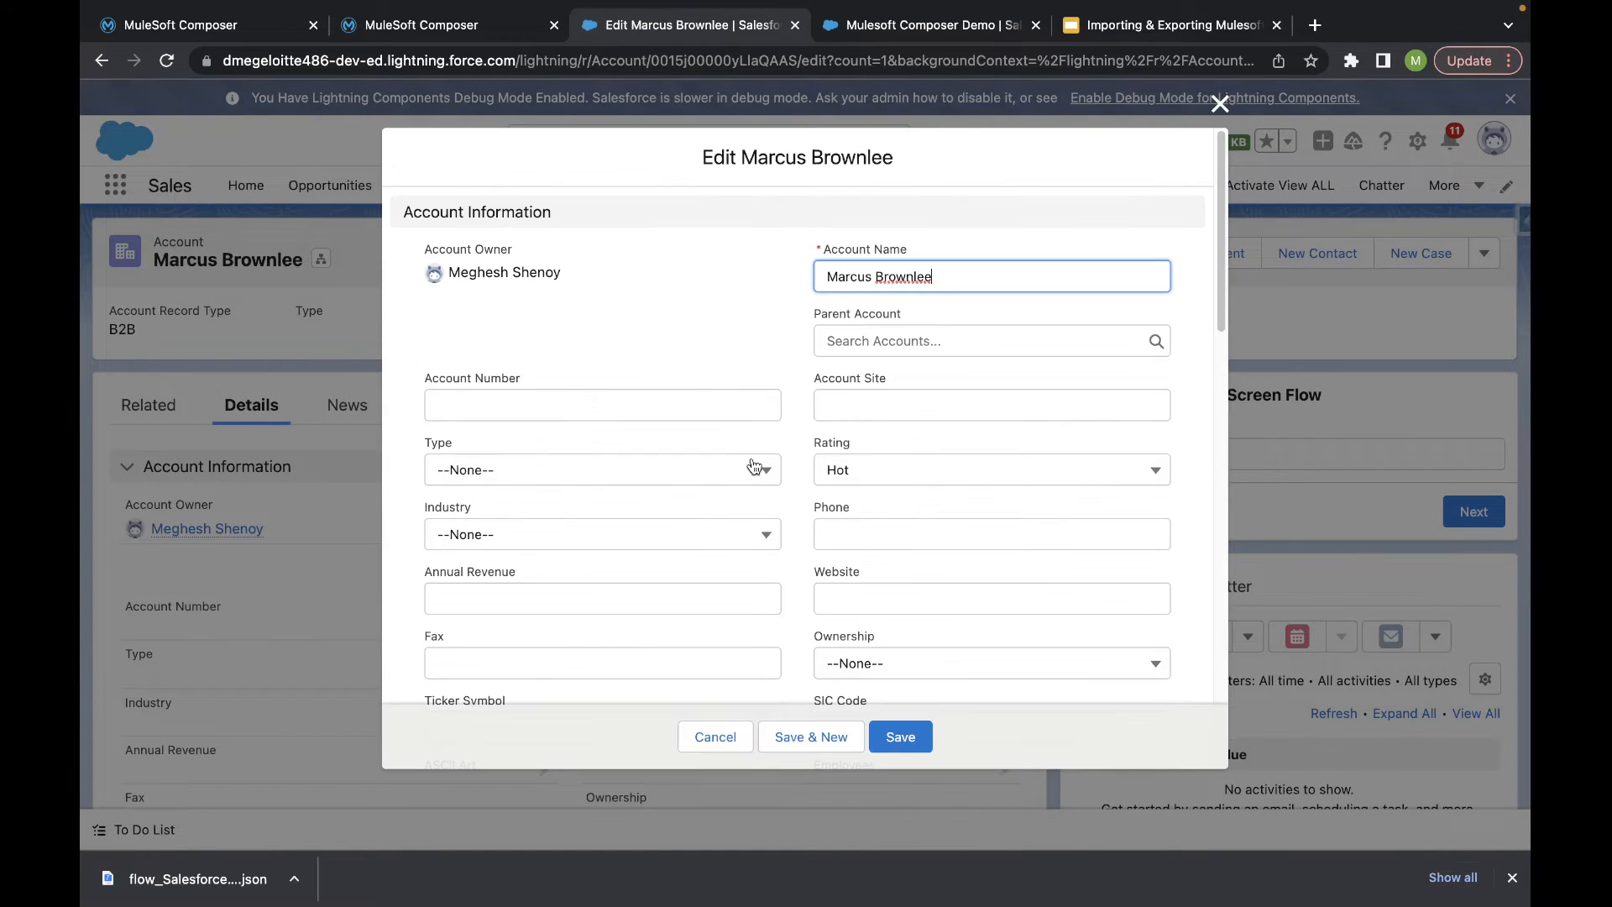
{"action": "scroll", "coordinate": [753, 461], "scroll_direction": "down", "scroll_amount": 10}
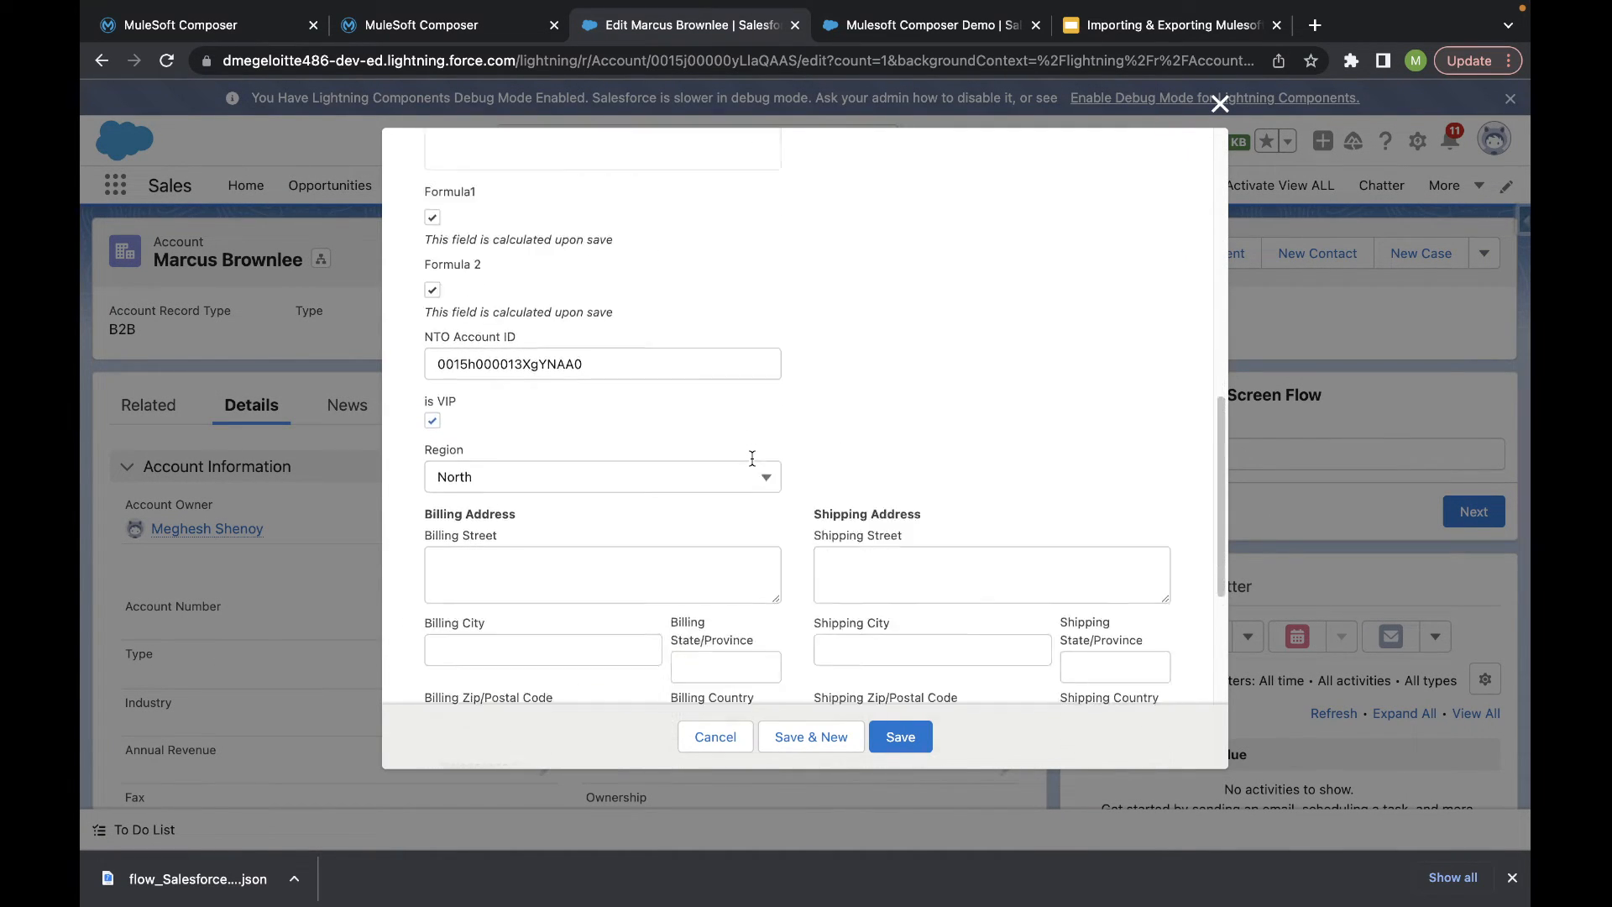
{"action": "scroll", "coordinate": [748, 437], "scroll_direction": "down", "scroll_amount": 1}
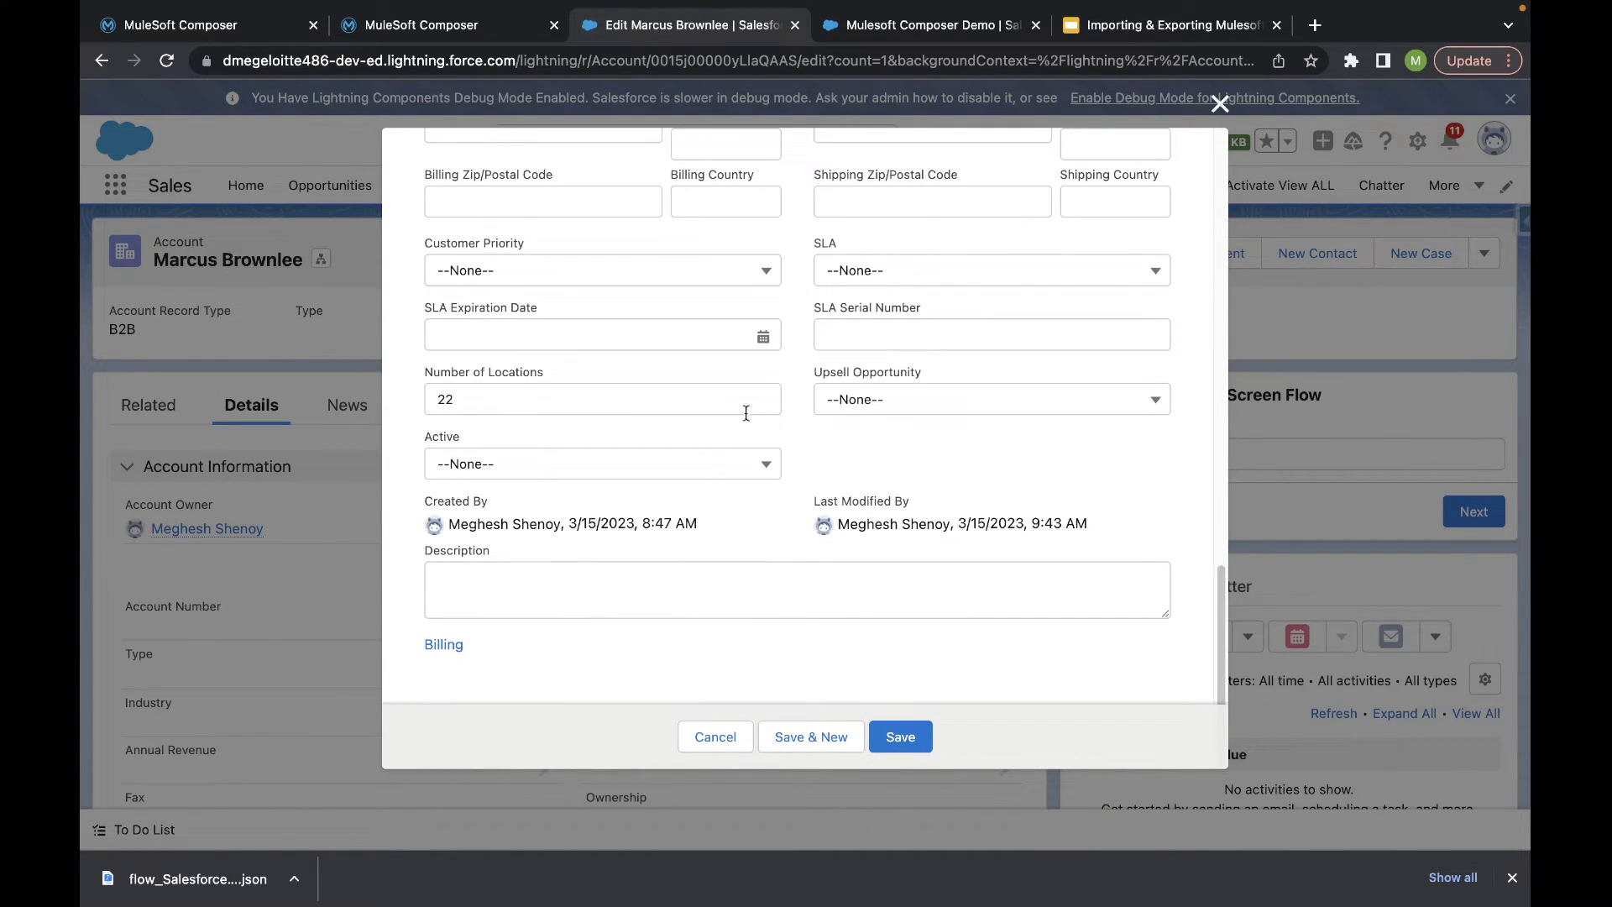
{"action": "left_click", "coordinate": [897, 417]}
{"action": "left_click", "coordinate": [863, 471]}
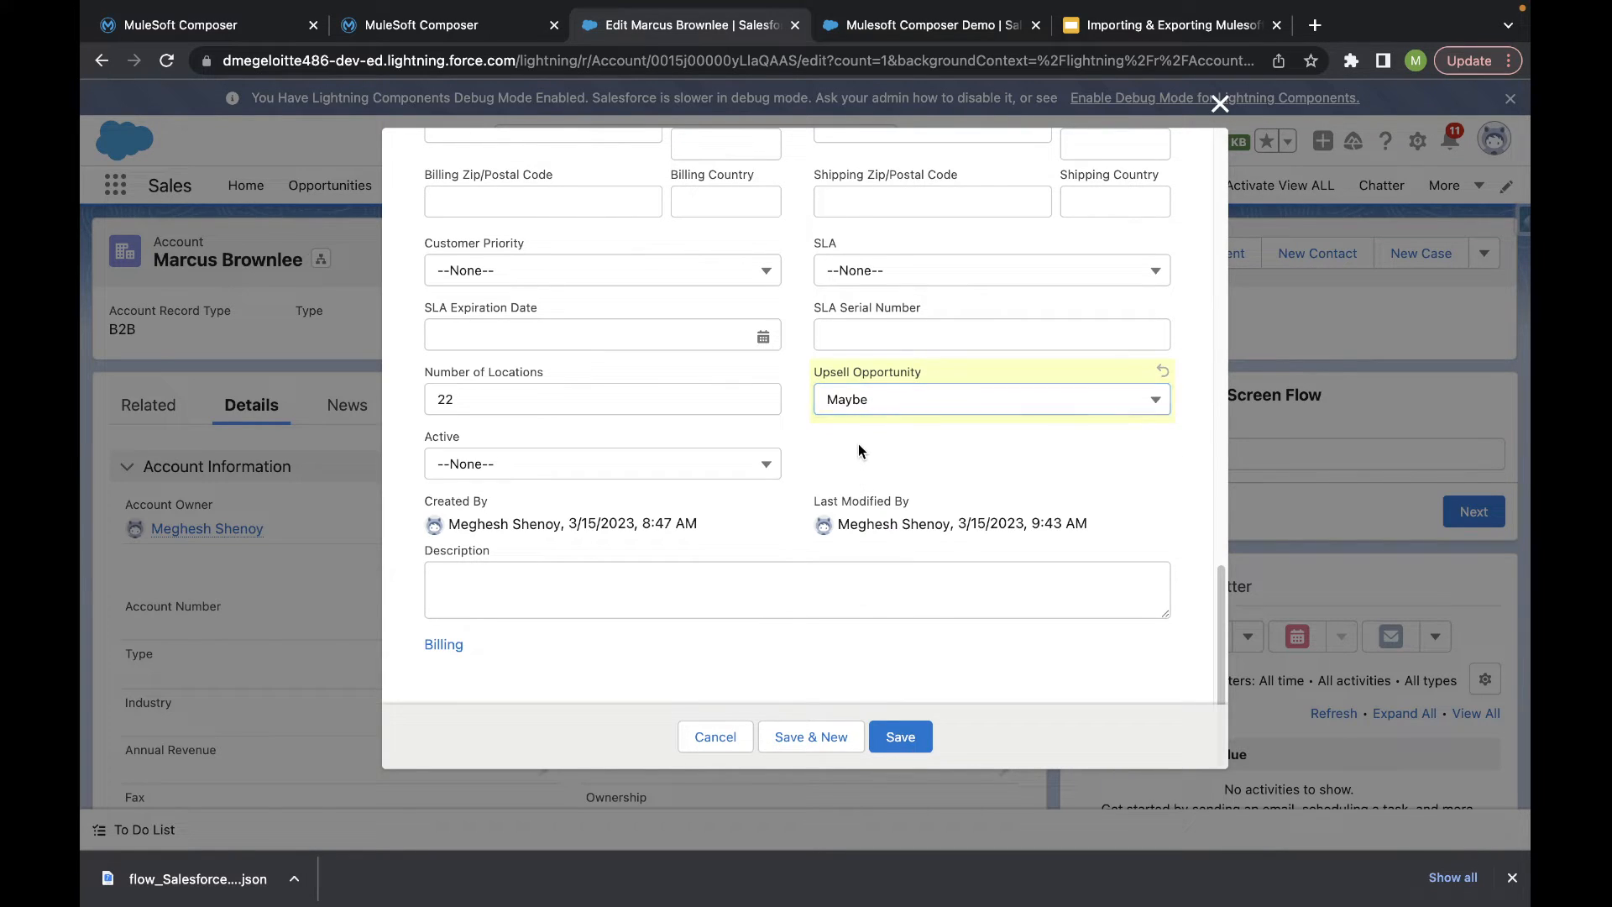
{"action": "left_click", "coordinate": [900, 739]}
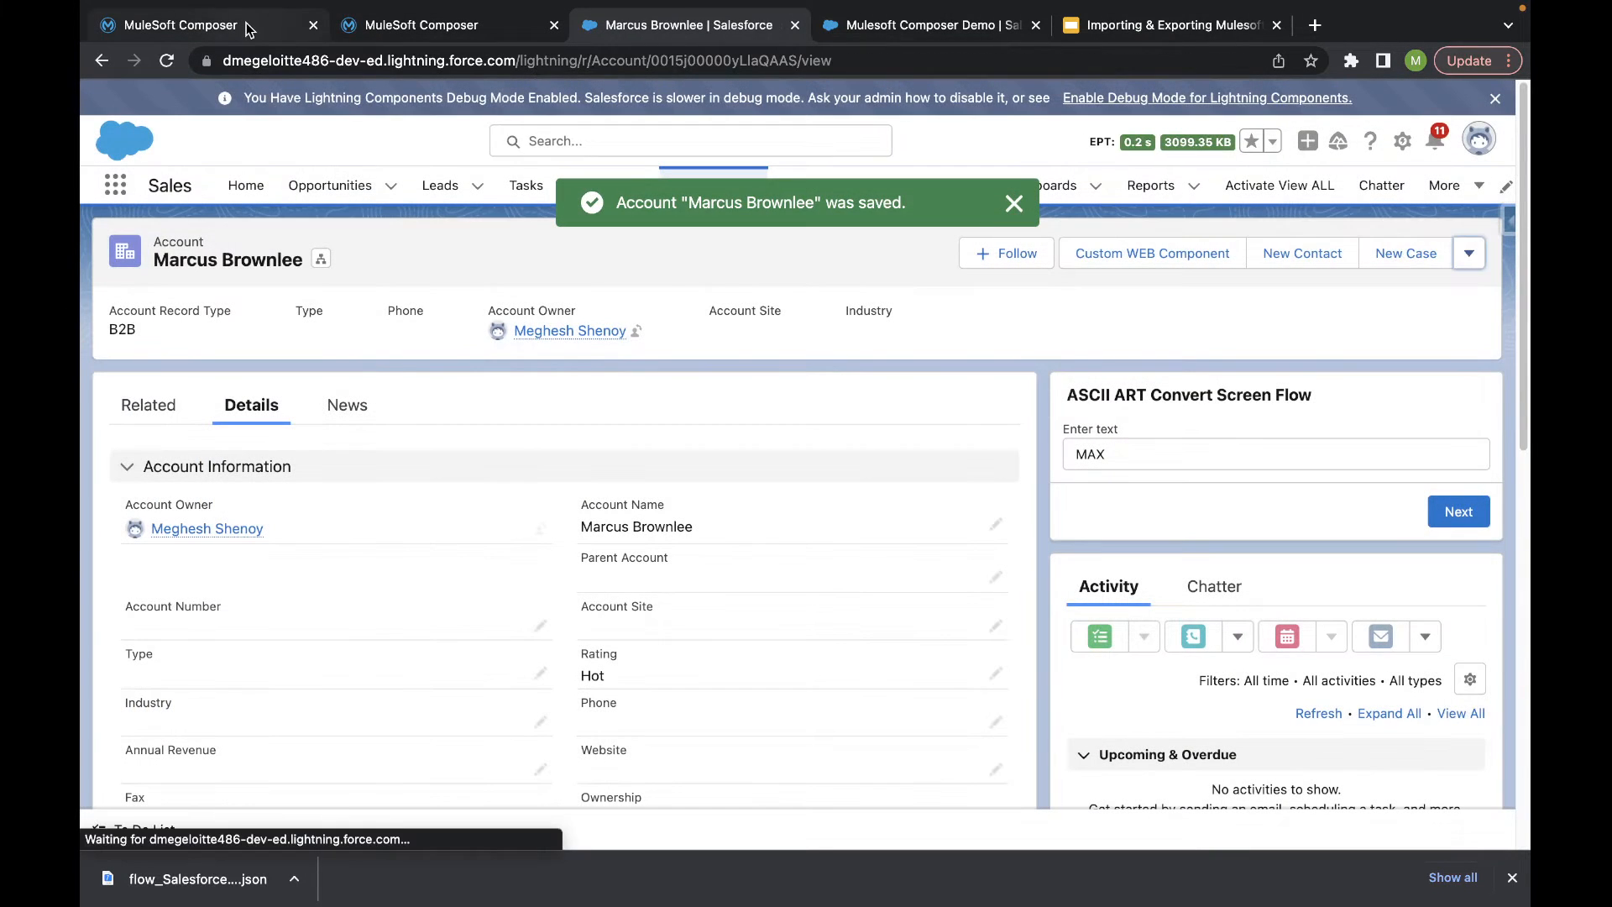
- Follow the running test in MuleSoft Composer, examining the trigger, the Salesforce update action and the Slack message action
{"action": "left_click", "coordinate": [285, 21]}
{"action": "scroll", "coordinate": [384, 364], "scroll_direction": "down", "scroll_amount": 3}
{"action": "scroll", "coordinate": [387, 370], "scroll_direction": "up", "scroll_amount": 3}
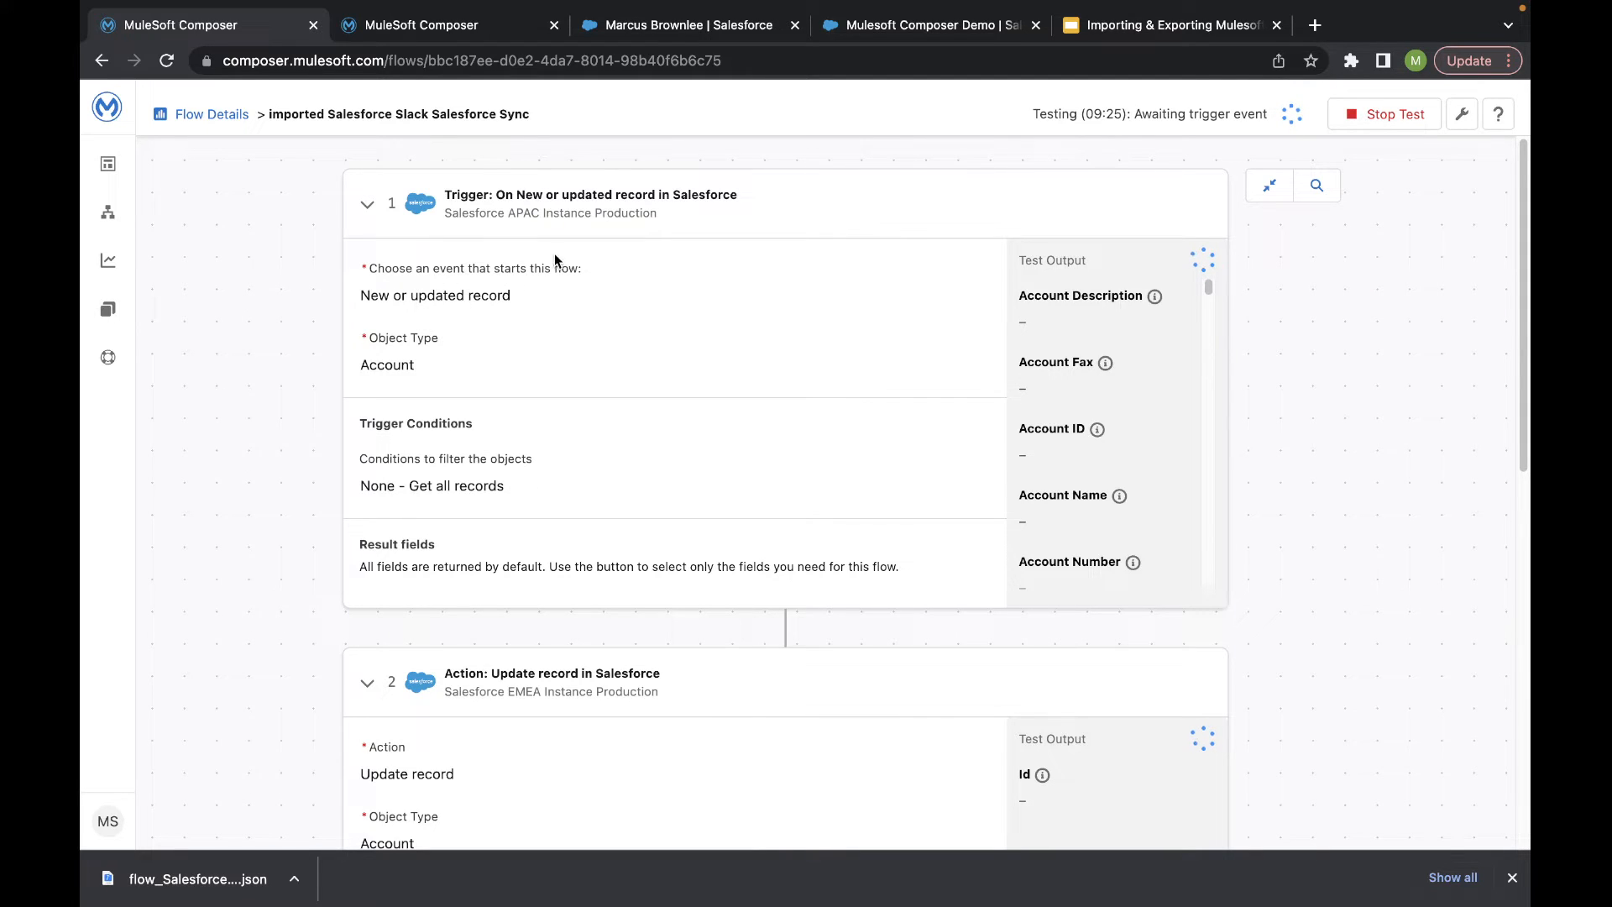
{"action": "scroll", "coordinate": [460, 370], "scroll_direction": "down", "scroll_amount": 2}
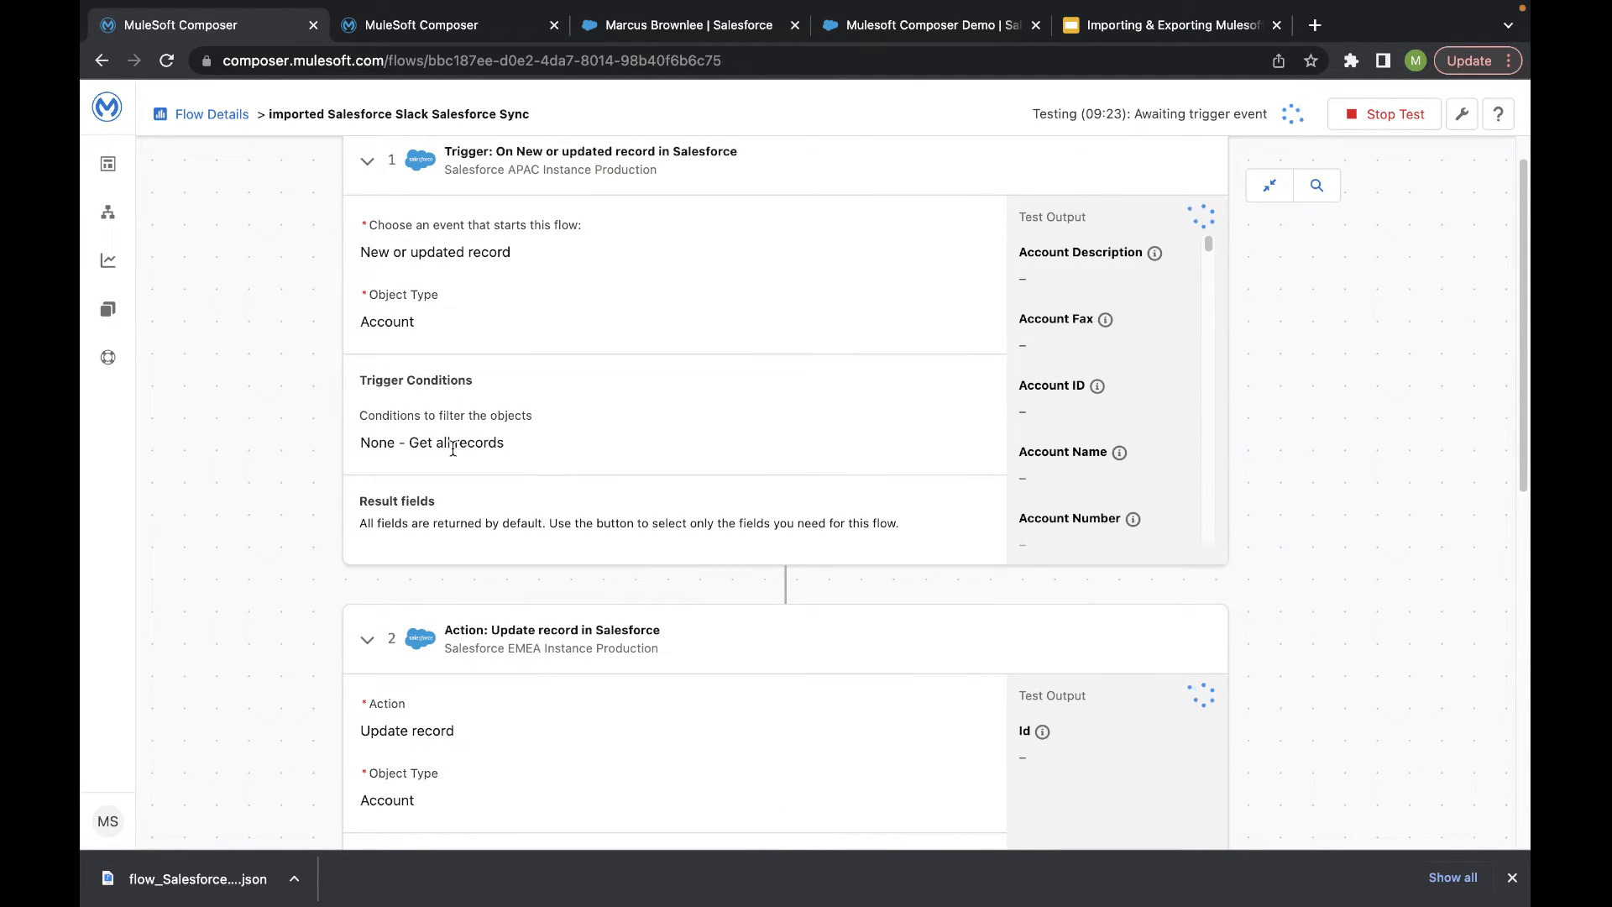
{"action": "scroll", "coordinate": [453, 455], "scroll_direction": "up", "scroll_amount": 2}
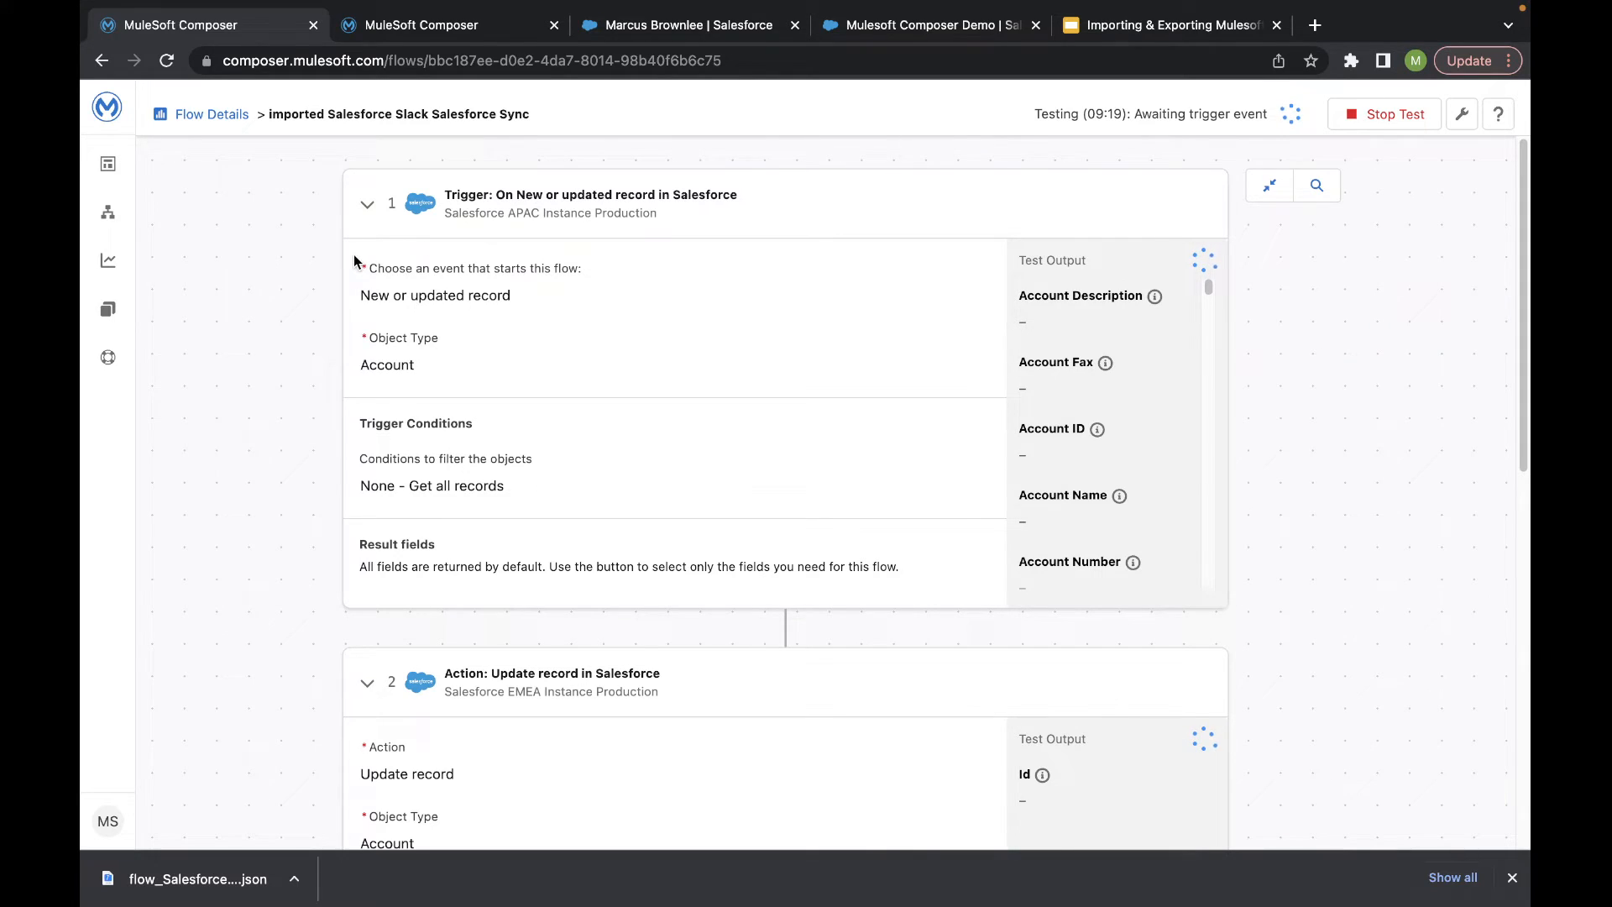
{"action": "scroll", "coordinate": [390, 304], "scroll_direction": "down", "scroll_amount": 15}
{"action": "scroll", "coordinate": [398, 392], "scroll_direction": "up", "scroll_amount": 13}
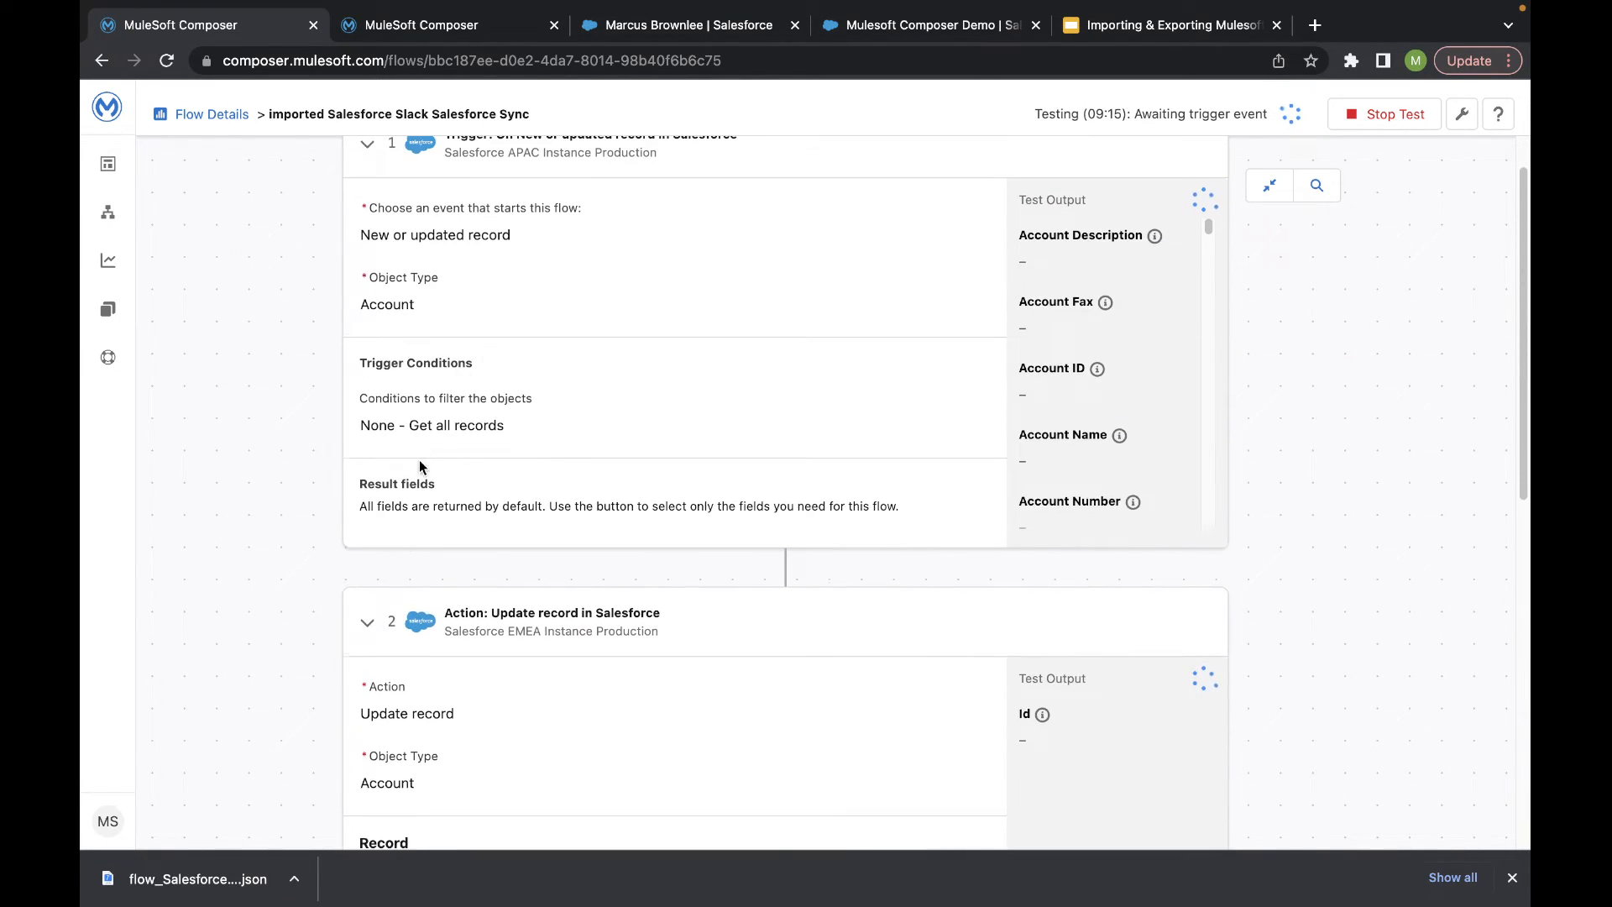
{"action": "scroll", "coordinate": [508, 403], "scroll_direction": "down", "scroll_amount": 8}
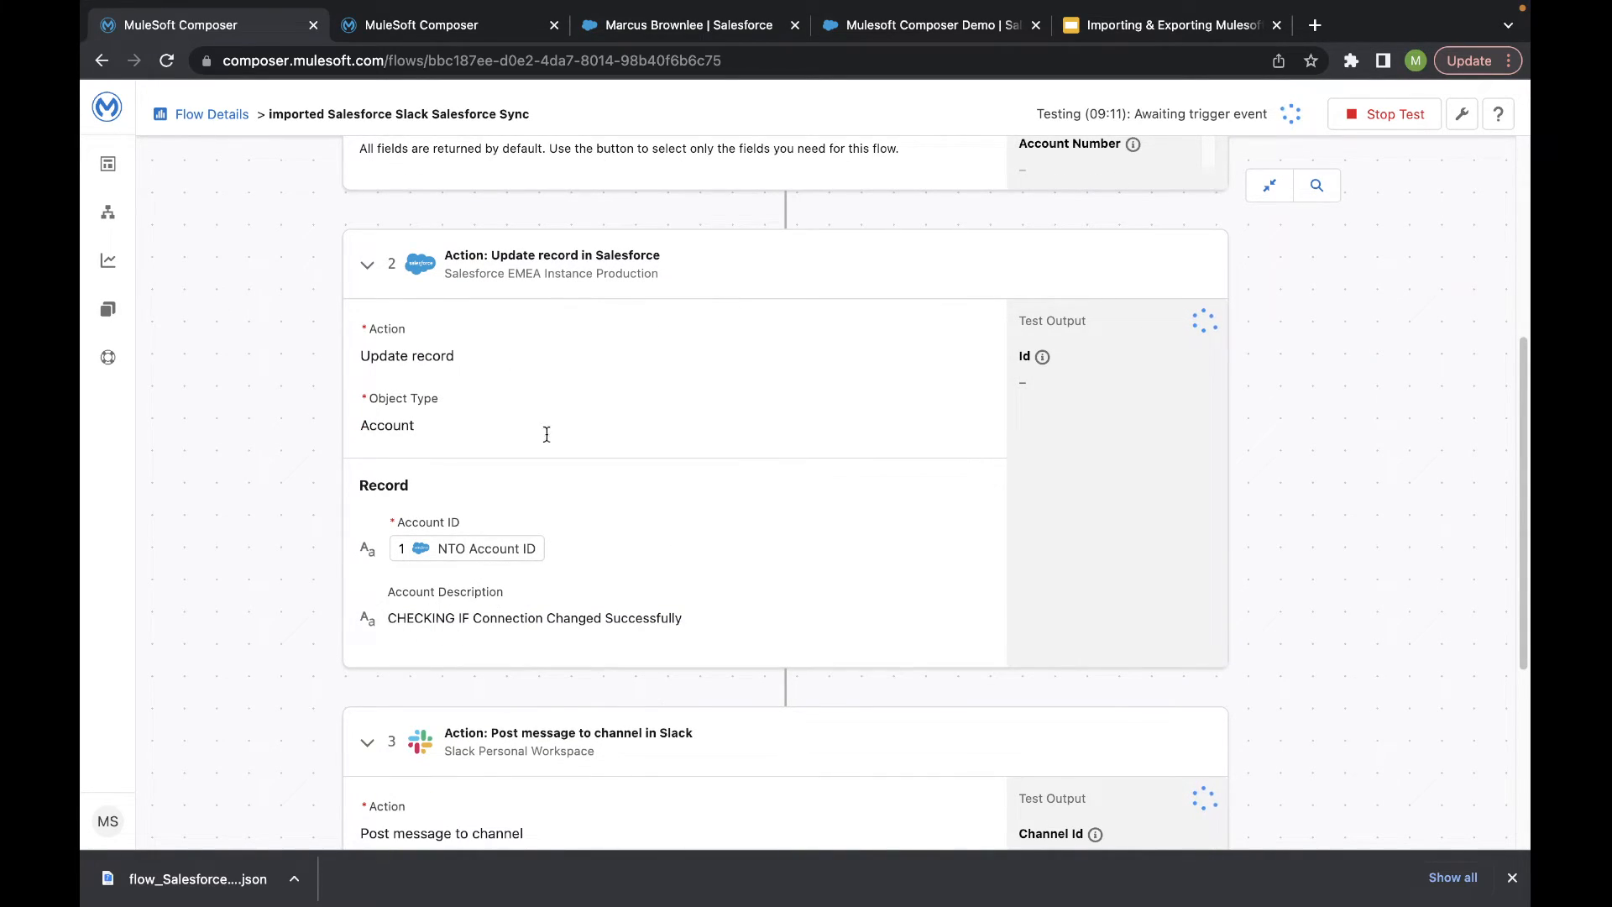
{"action": "scroll", "coordinate": [550, 437], "scroll_direction": "down", "scroll_amount": 9}
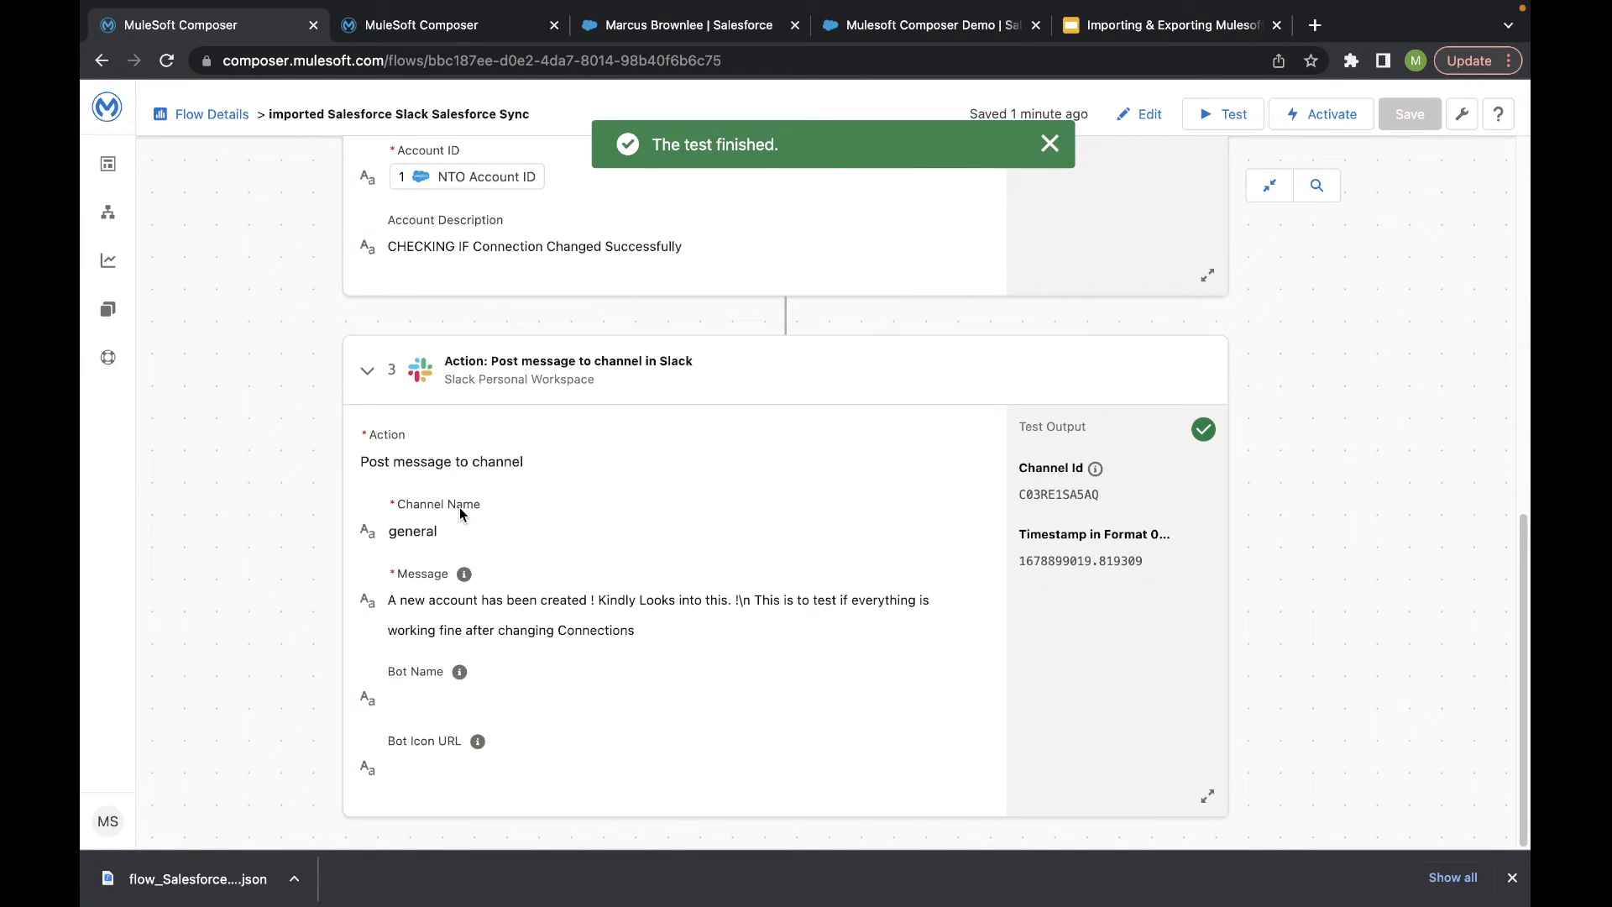
- Review the flow's test outputs, refresh the Mulesoft Composer Demo account in Salesforce and check the Description field in its details
{"action": "scroll", "coordinate": [687, 393], "scroll_direction": "up", "scroll_amount": 10}
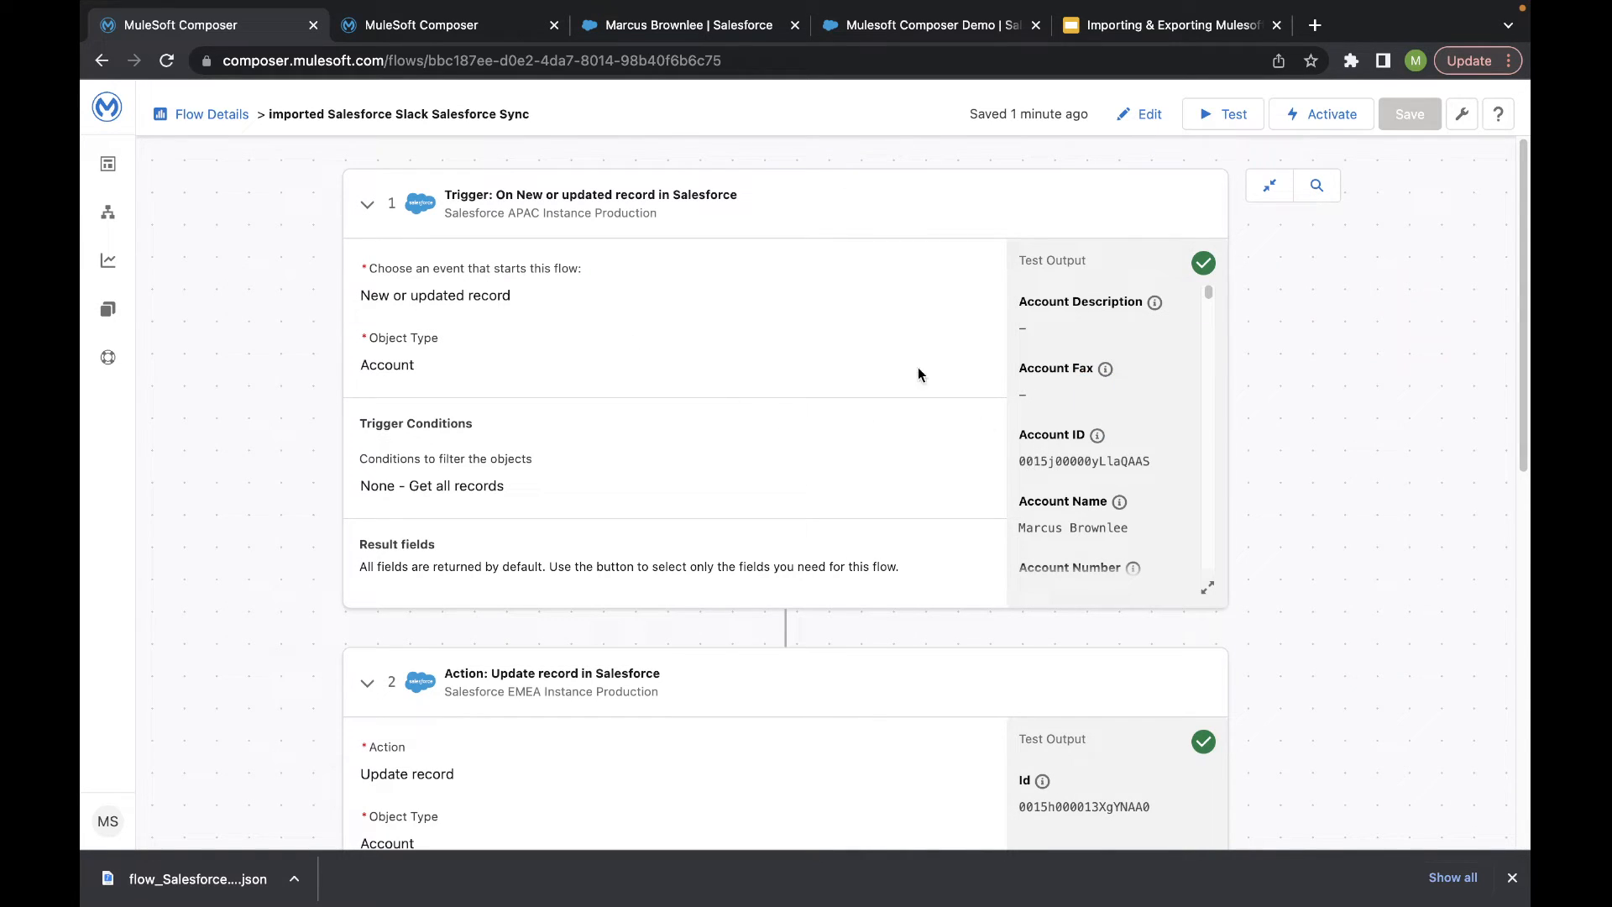
{"action": "scroll", "coordinate": [882, 378], "scroll_direction": "down", "scroll_amount": 5}
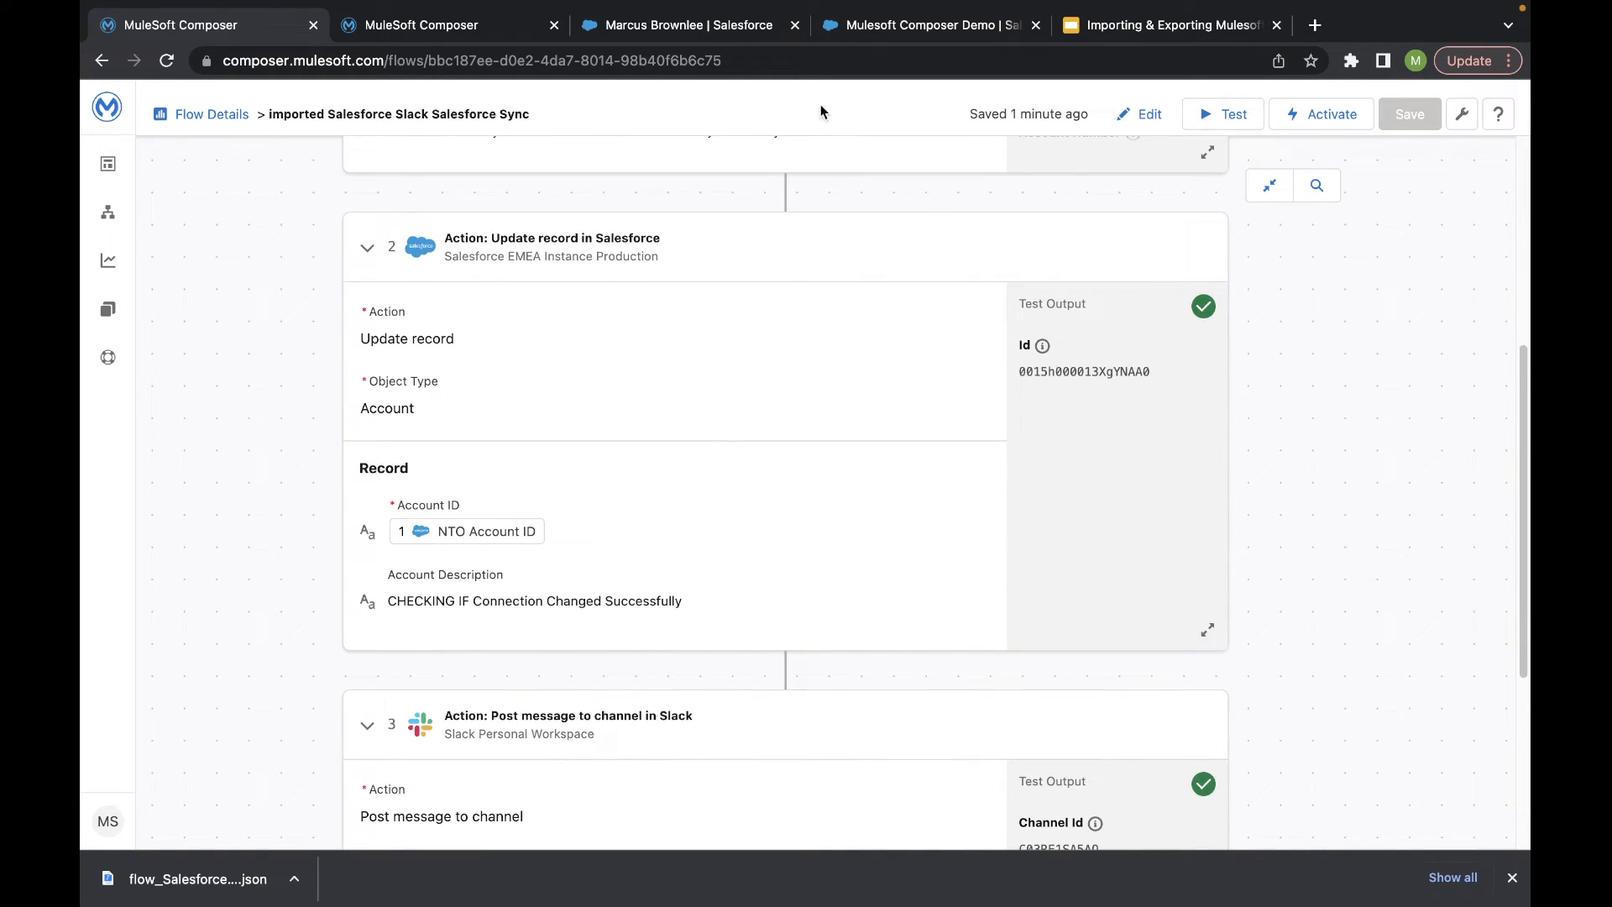
{"action": "left_click", "coordinate": [891, 28]}
{"action": "key", "text": "super+r"}
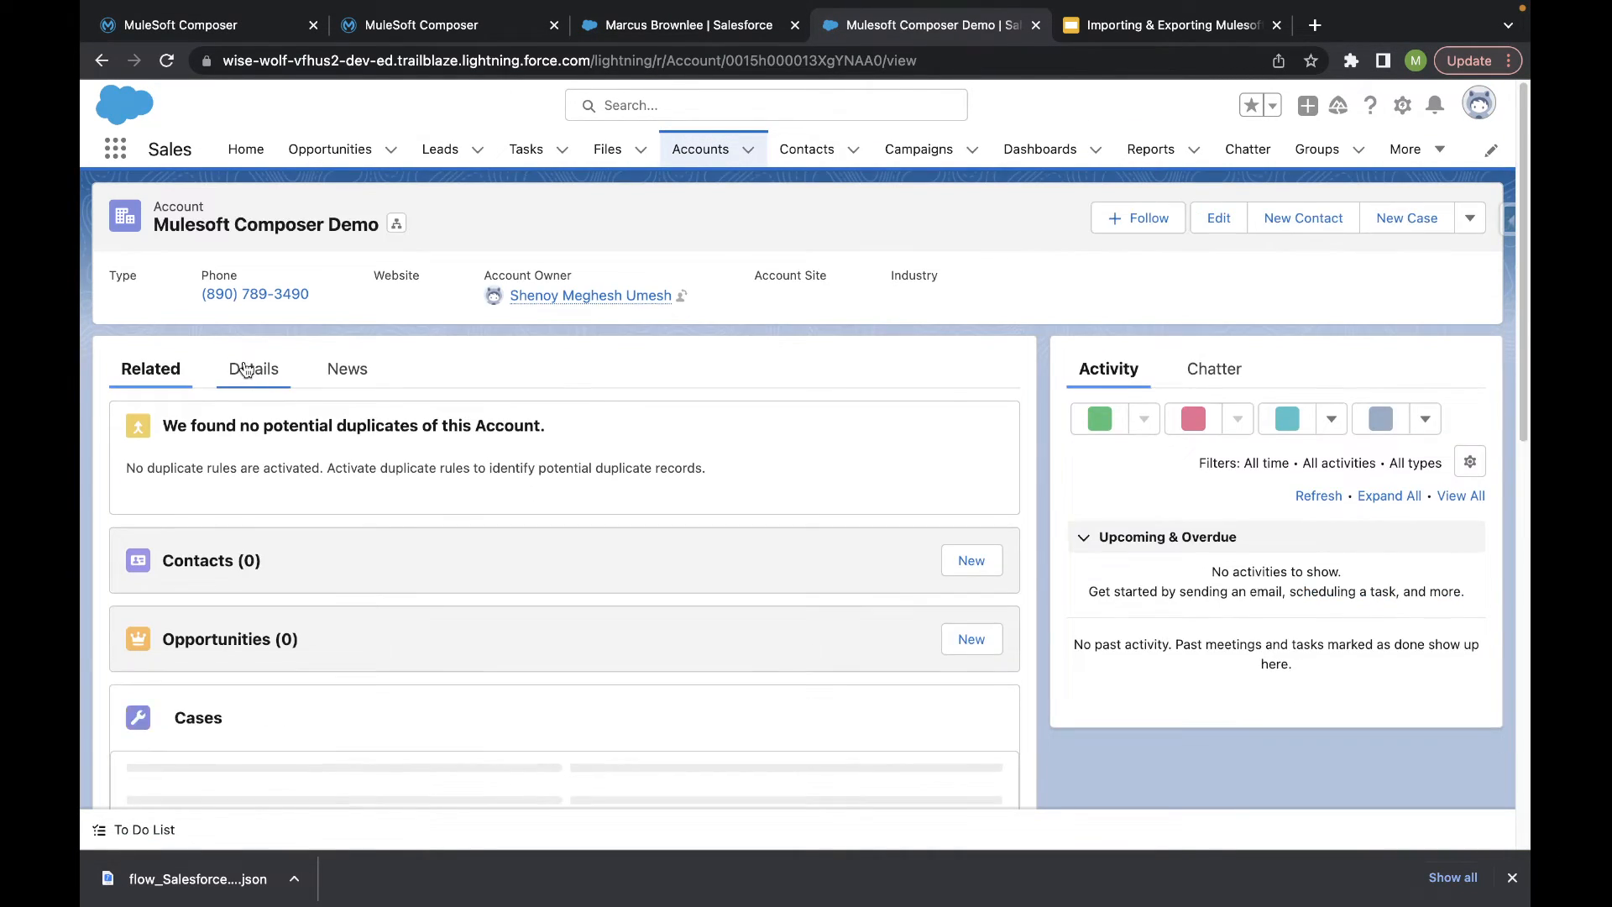
{"action": "left_click", "coordinate": [245, 369]}
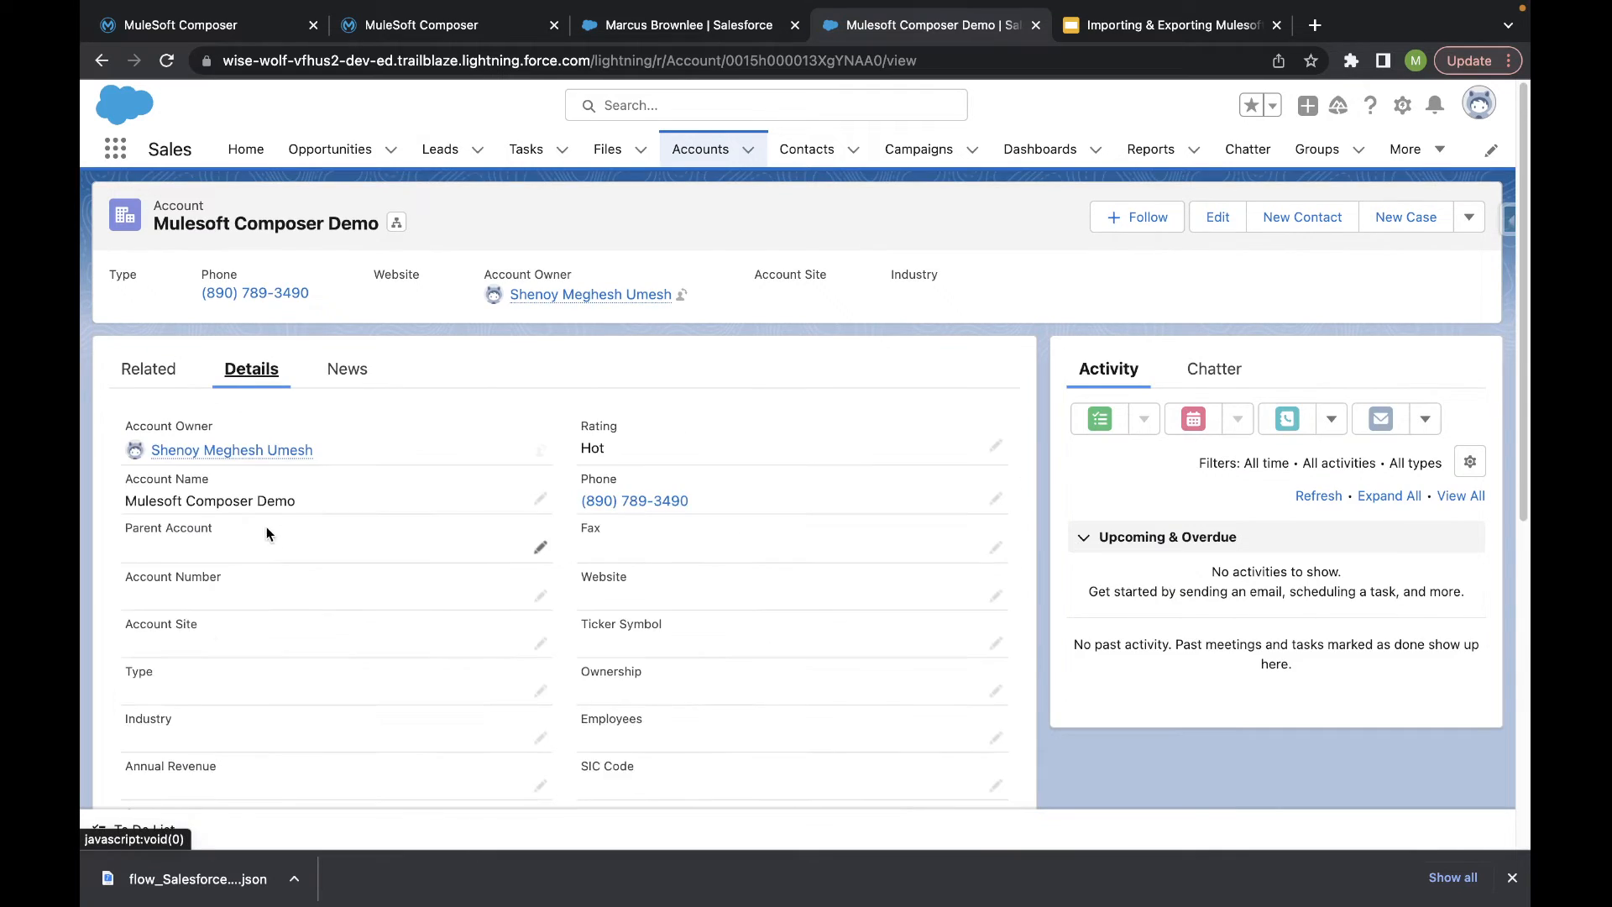
{"action": "scroll", "coordinate": [264, 520], "scroll_direction": "down", "scroll_amount": 10}
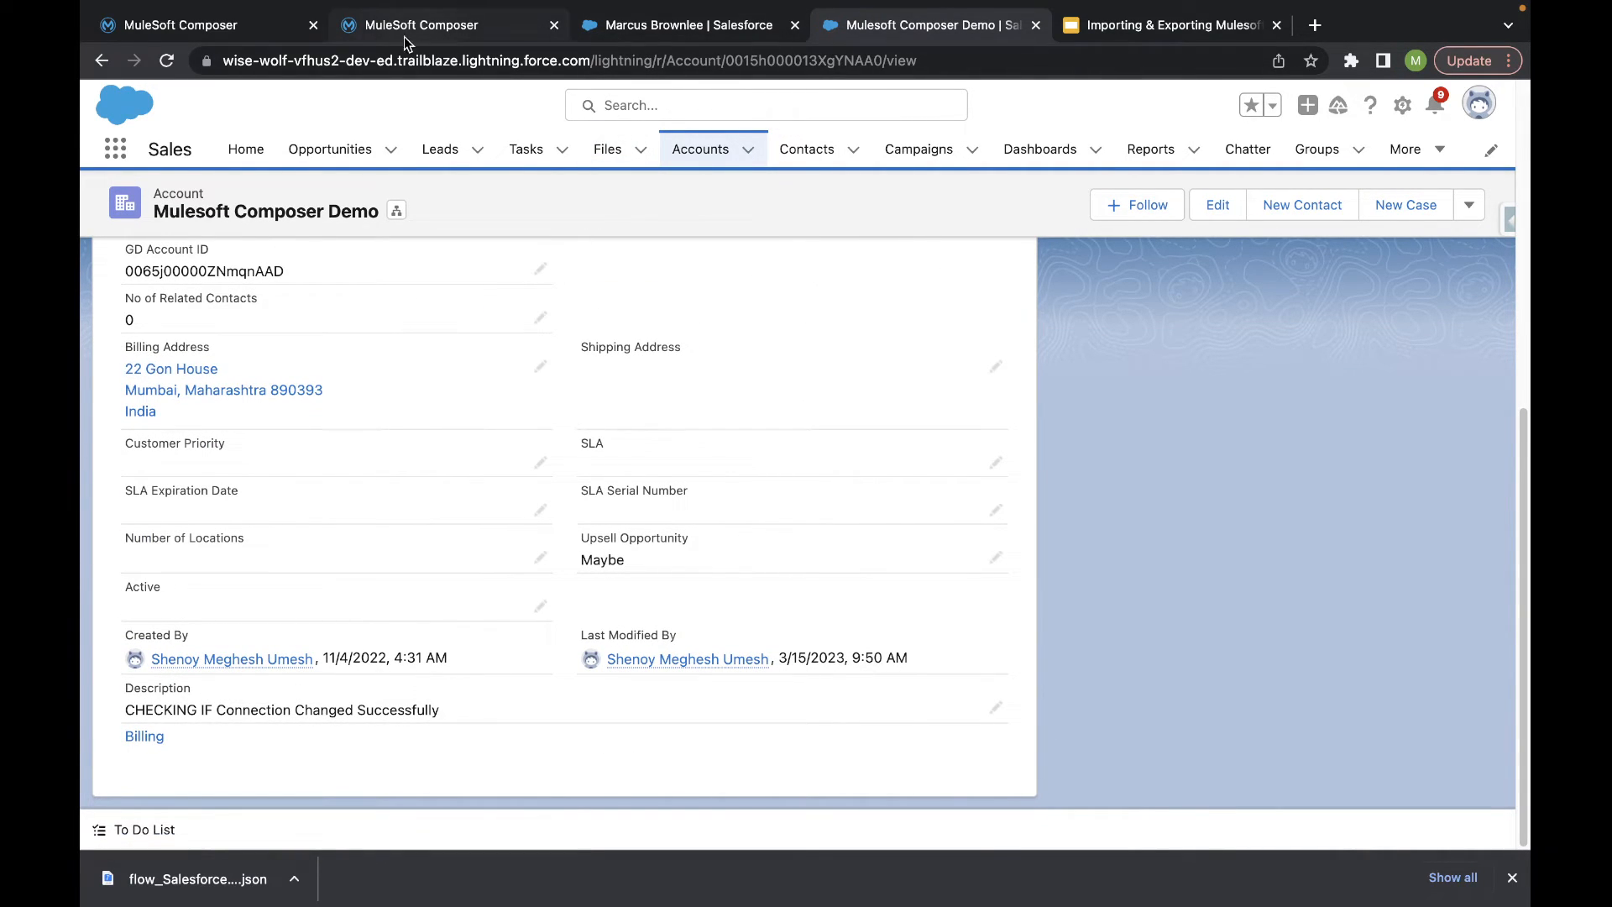
- Return to MuleSoft Composer to review the Slack message action, and switch to Slack to check the general channel for the posted message
{"action": "left_click", "coordinate": [263, 26]}
{"action": "scroll", "coordinate": [466, 386], "scroll_direction": "down", "scroll_amount": 4}
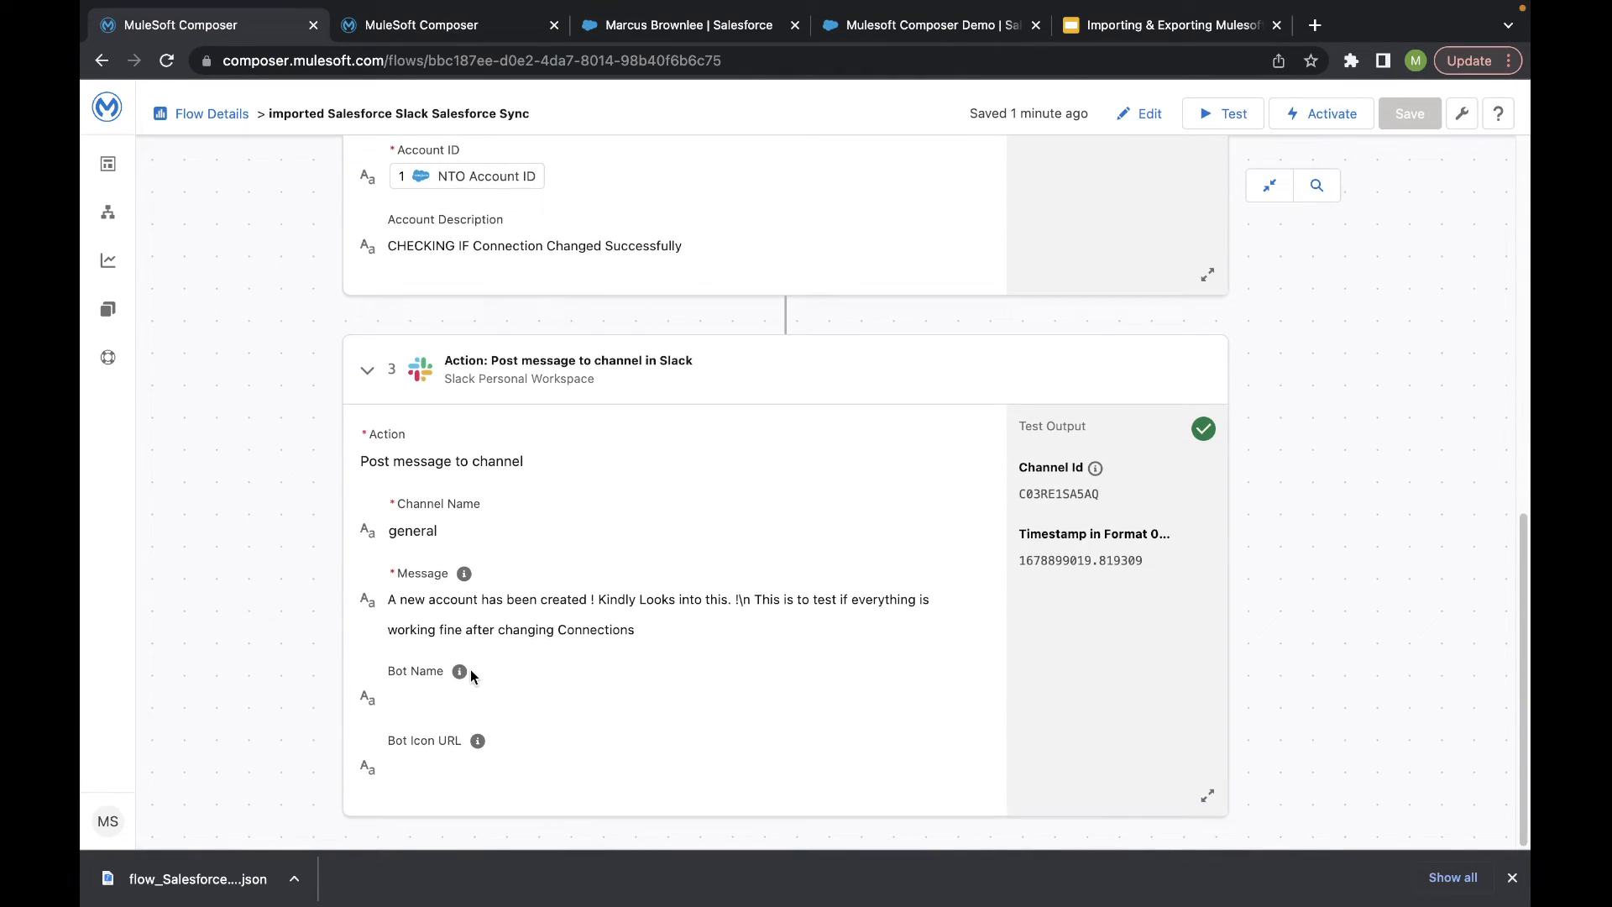
{"action": "scroll", "coordinate": [508, 527], "scroll_direction": "up", "scroll_amount": 1}
{"action": "scroll", "coordinate": [508, 527], "scroll_direction": "up", "scroll_amount": 4}
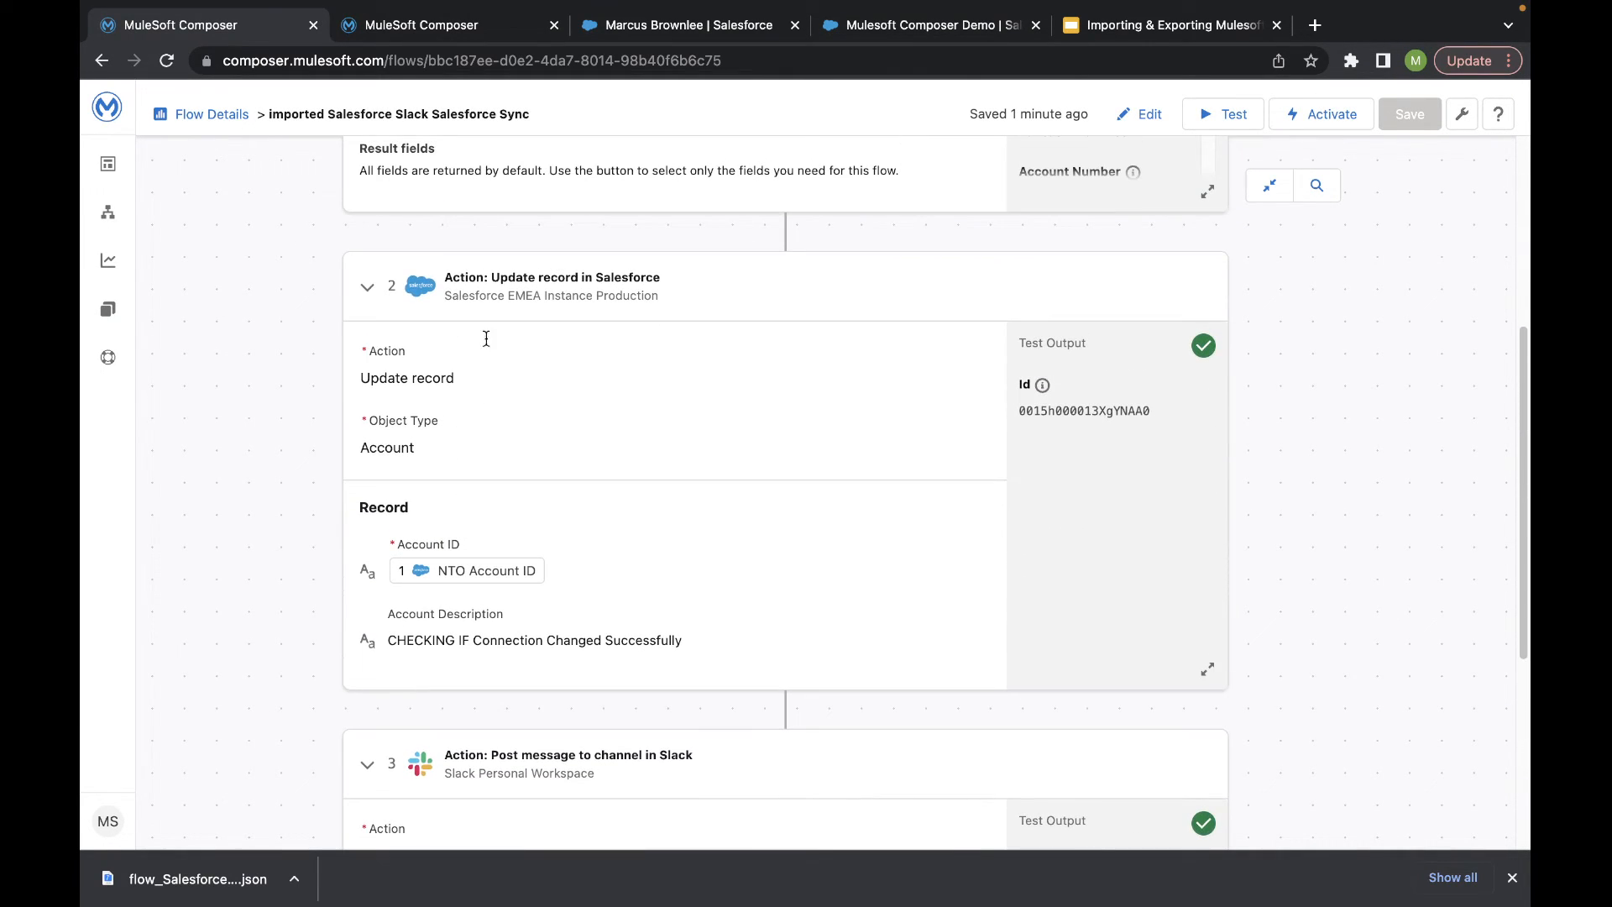
{"action": "scroll", "coordinate": [399, 651], "scroll_direction": "down", "scroll_amount": 5}
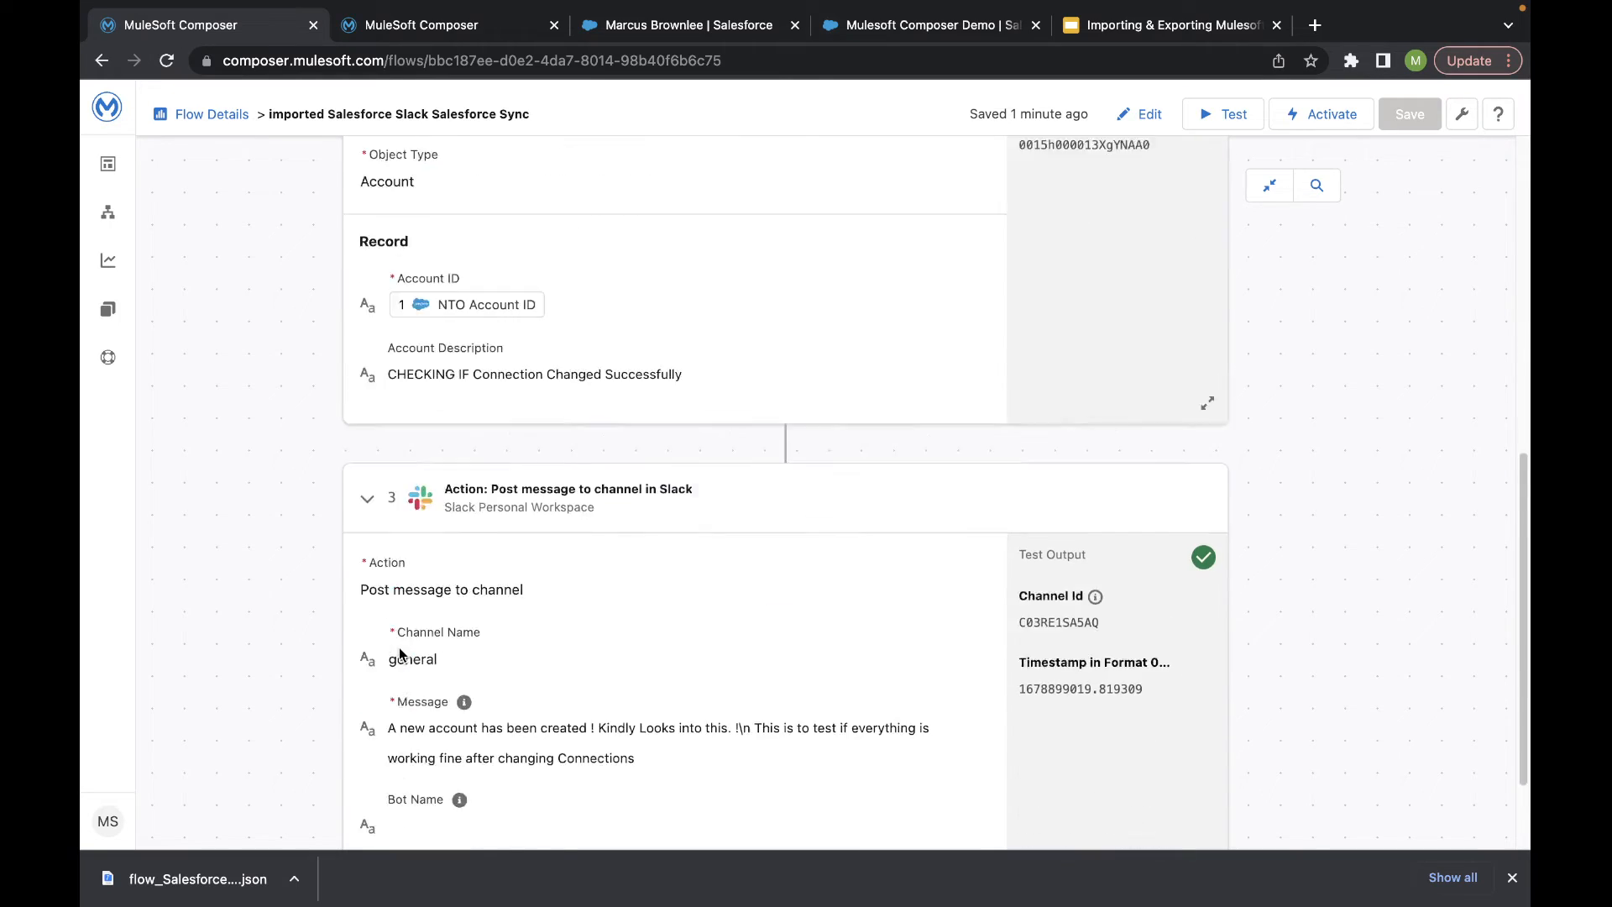
{"action": "key", "text": "ctrl+Left"}
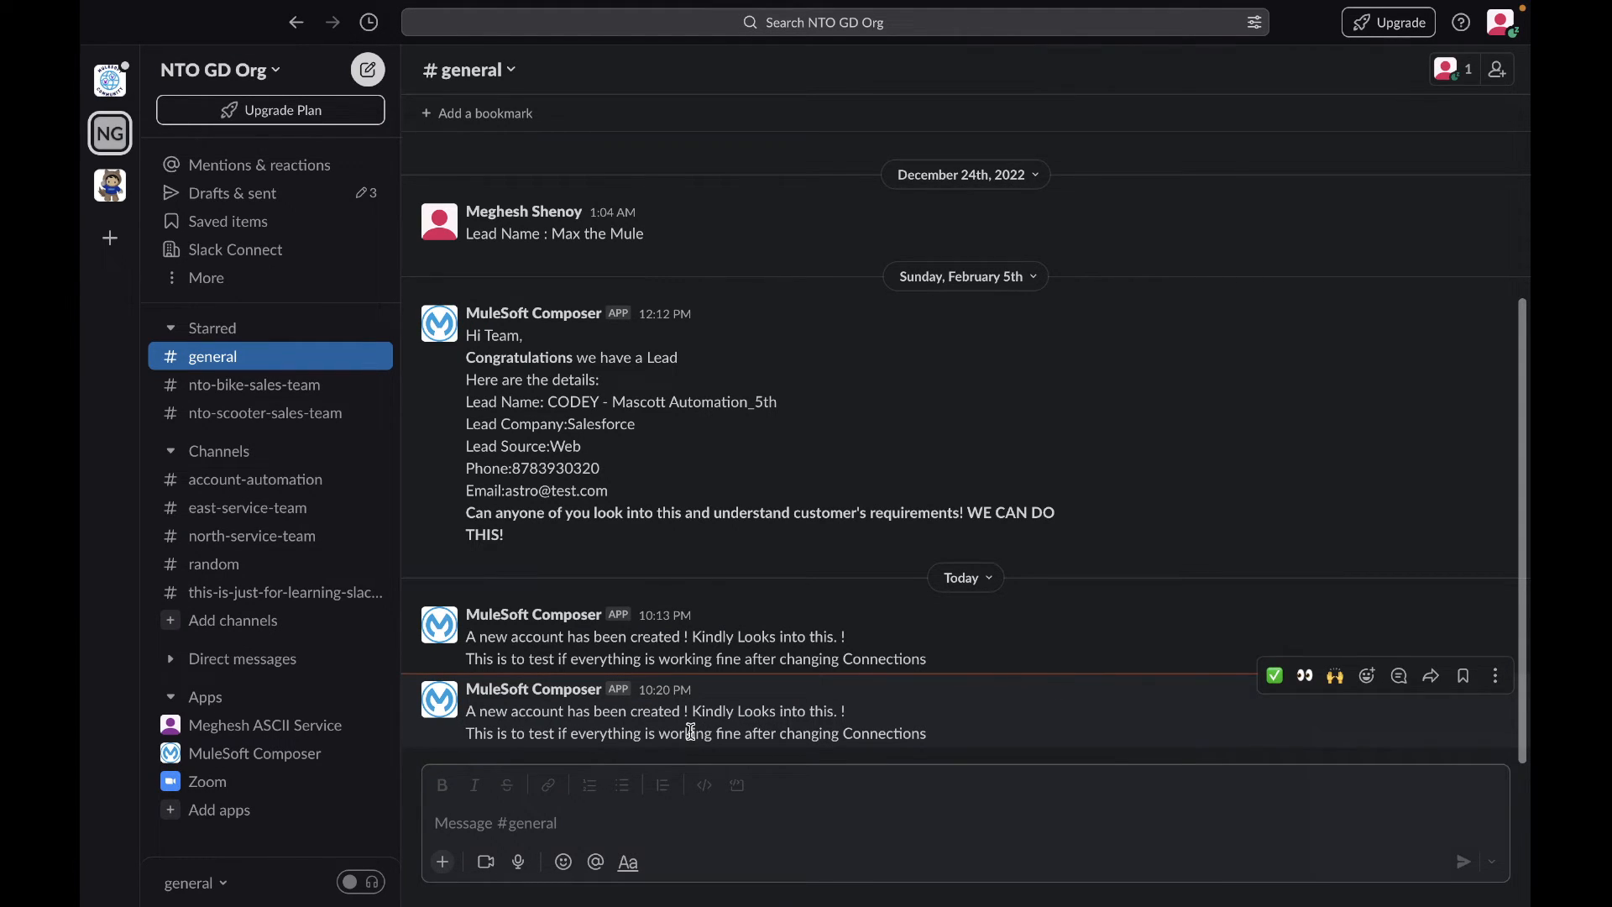
- Switch to the Importing & Exporting Mulesoft Composer Flows presentation in Google Slides and start its slideshow
{"action": "key", "text": "ctrl+Right"}
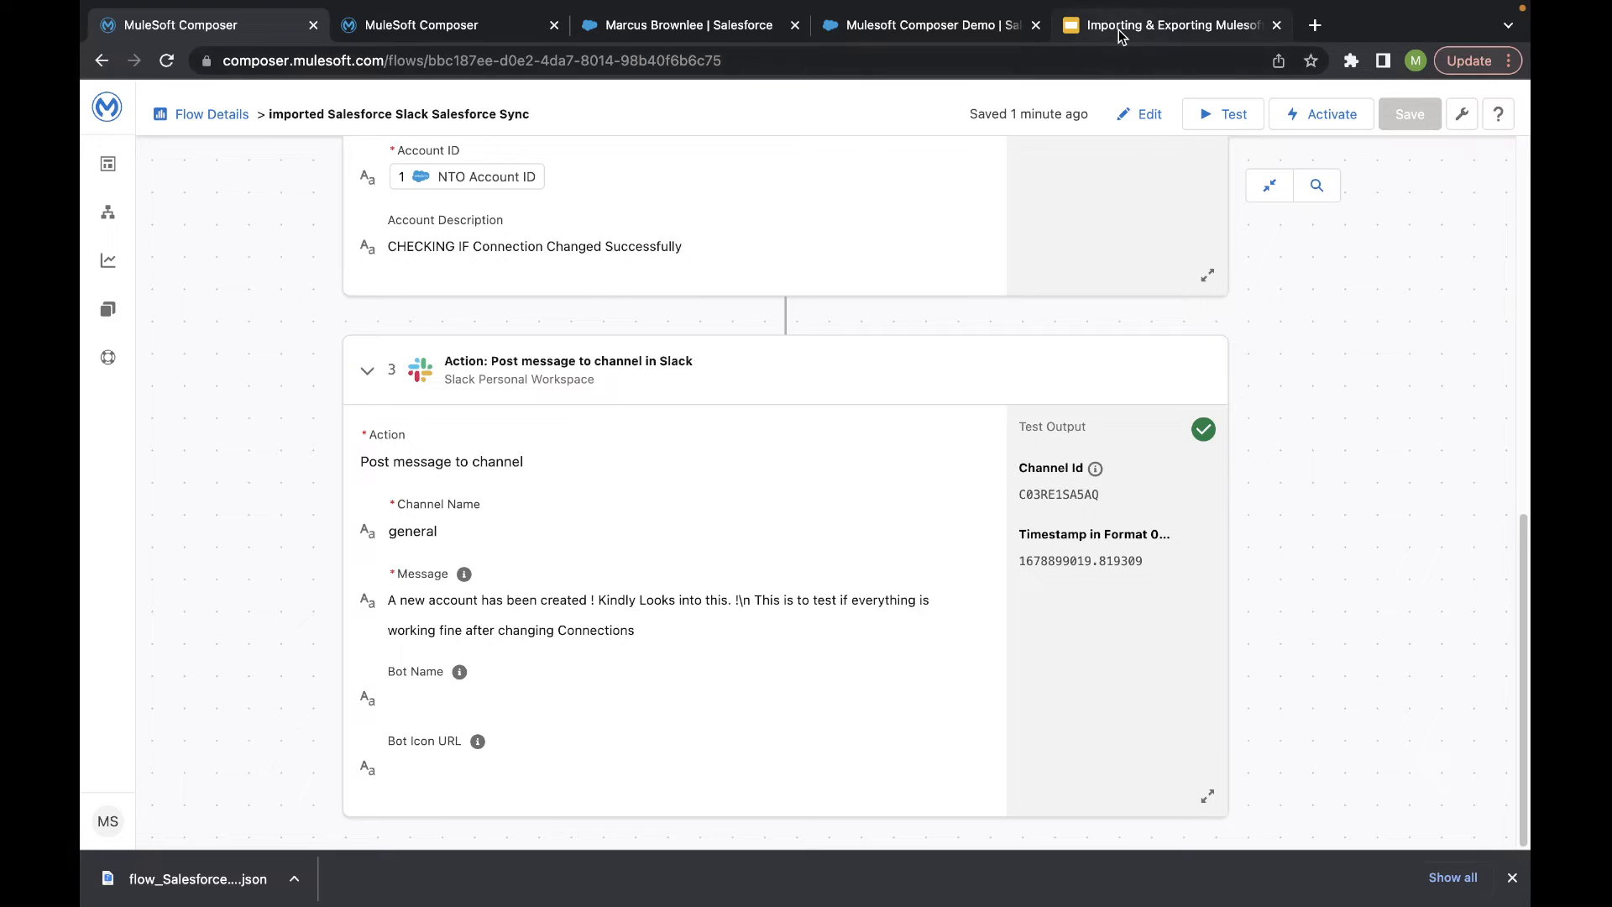
{"action": "left_click", "coordinate": [1119, 28]}
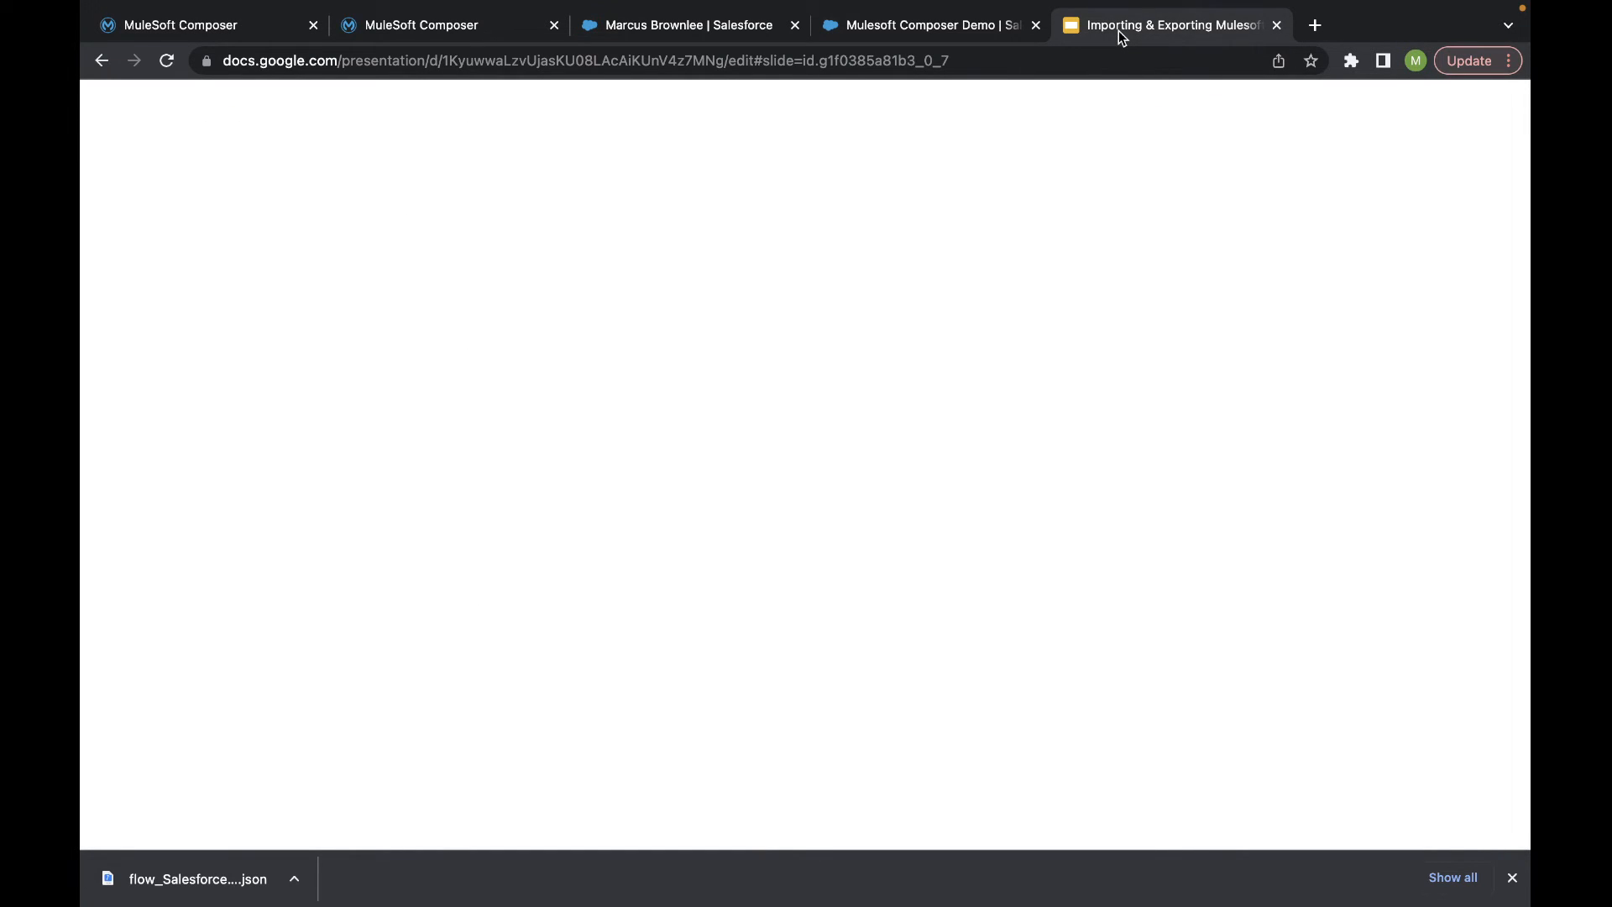
{"action": "scroll", "coordinate": [240, 622], "scroll_direction": "down", "scroll_amount": 3}
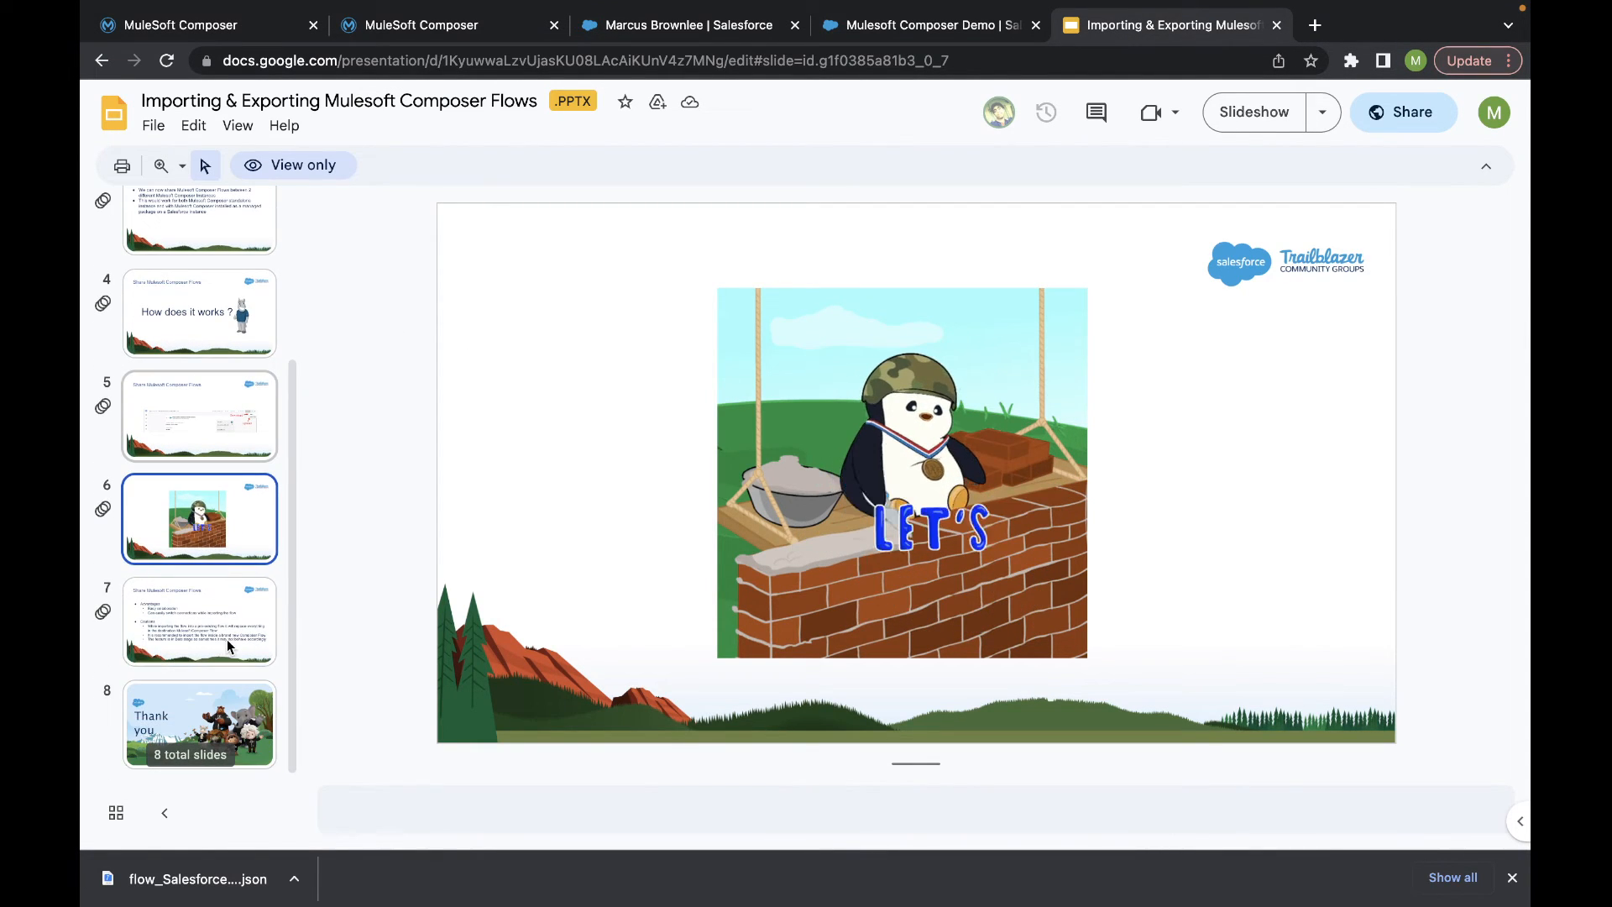
{"action": "left_click", "coordinate": [1256, 109]}
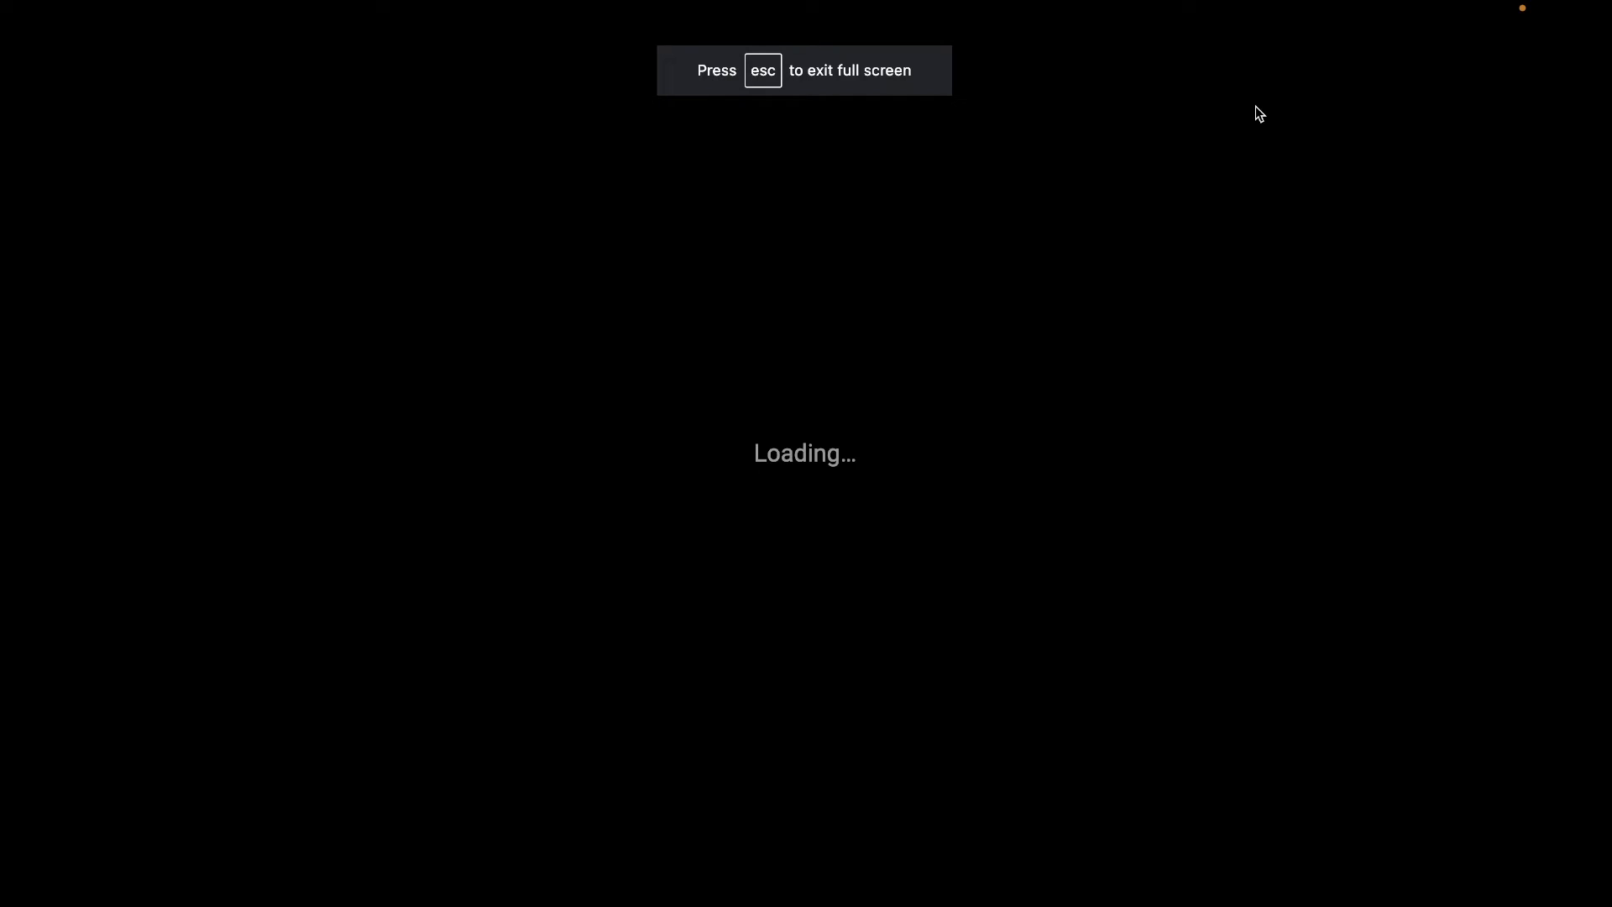